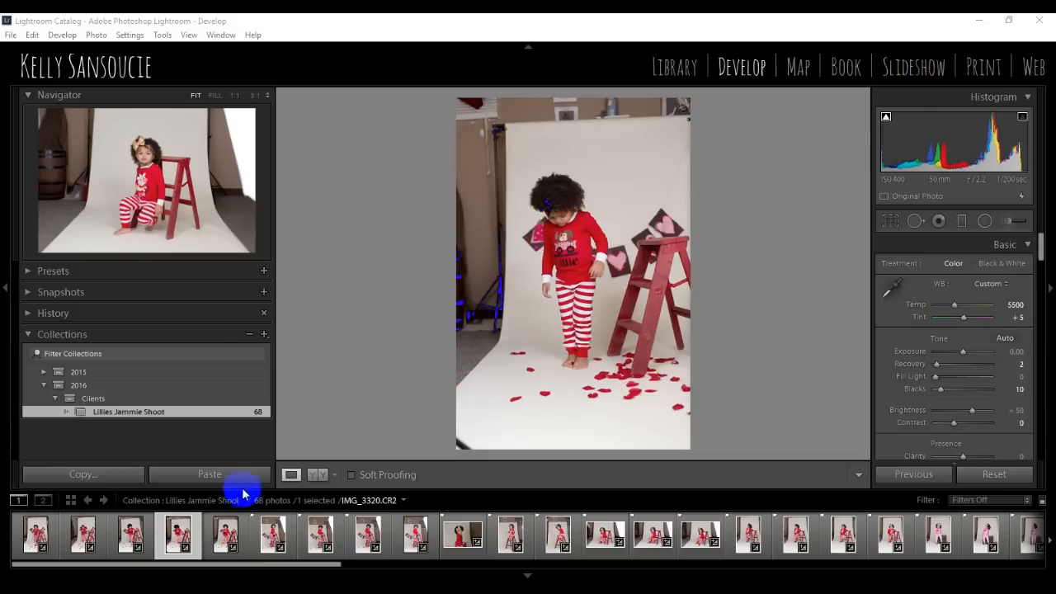
Step: Select photos IMG_3289, IMG_3302, IMG_3310 and IMG_3325 together in the Lillies Jammie Shoot collection
left_click(125, 544)
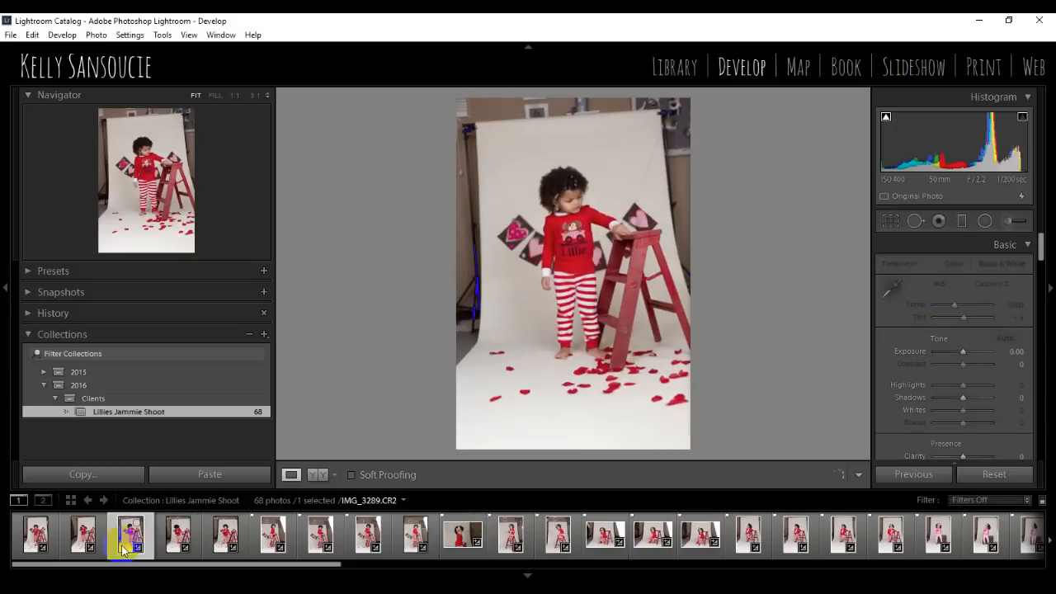
left_click(502, 551, "ctrl")
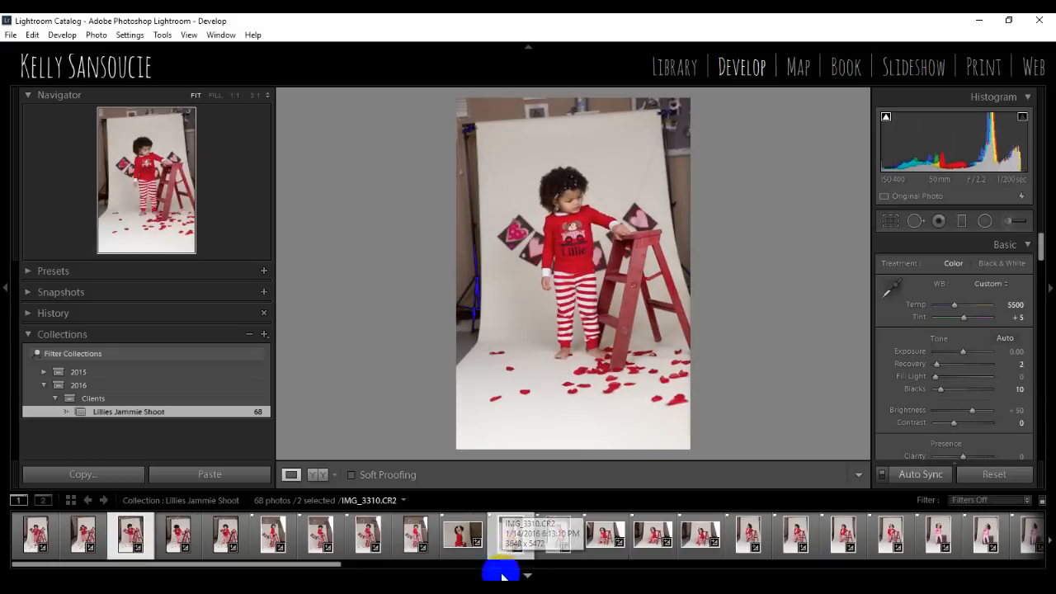
left_click_drag(302, 565, 421, 567)
left_click(467, 537, "ctrl")
left_click_drag(437, 568, 312, 570)
left_click(315, 550, "ctrl")
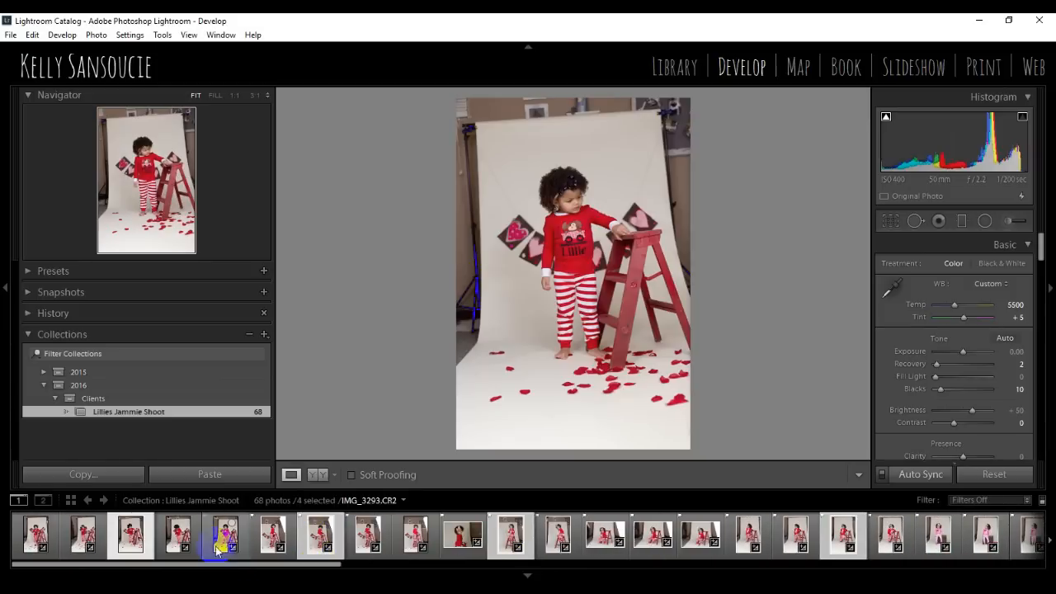
left_click_drag(307, 568, 423, 564)
left_click(142, 536)
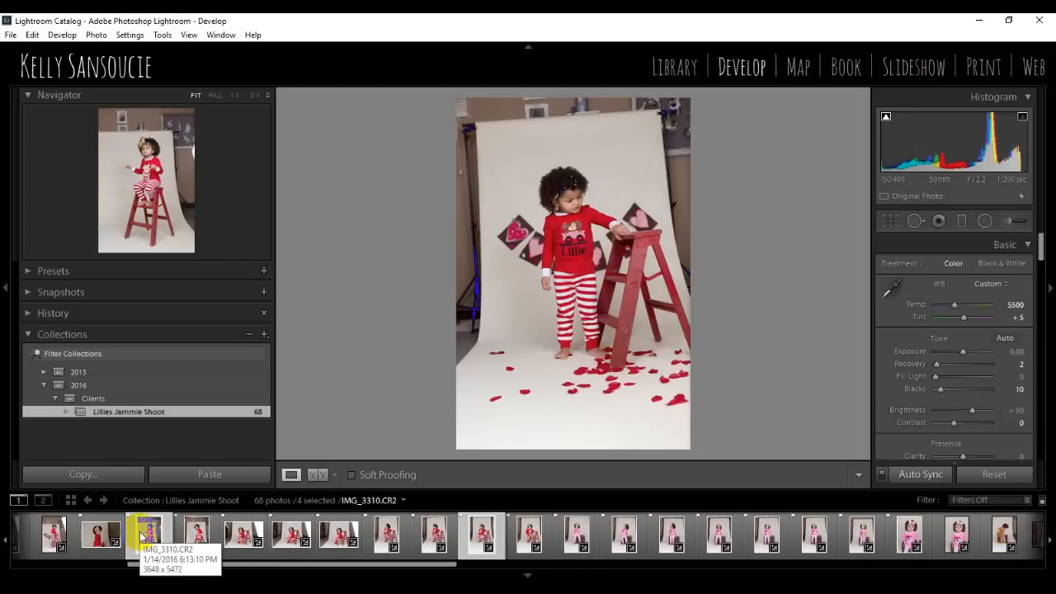
left_click_drag(399, 569, 353, 566)
scroll(101, 546, "down", 10)
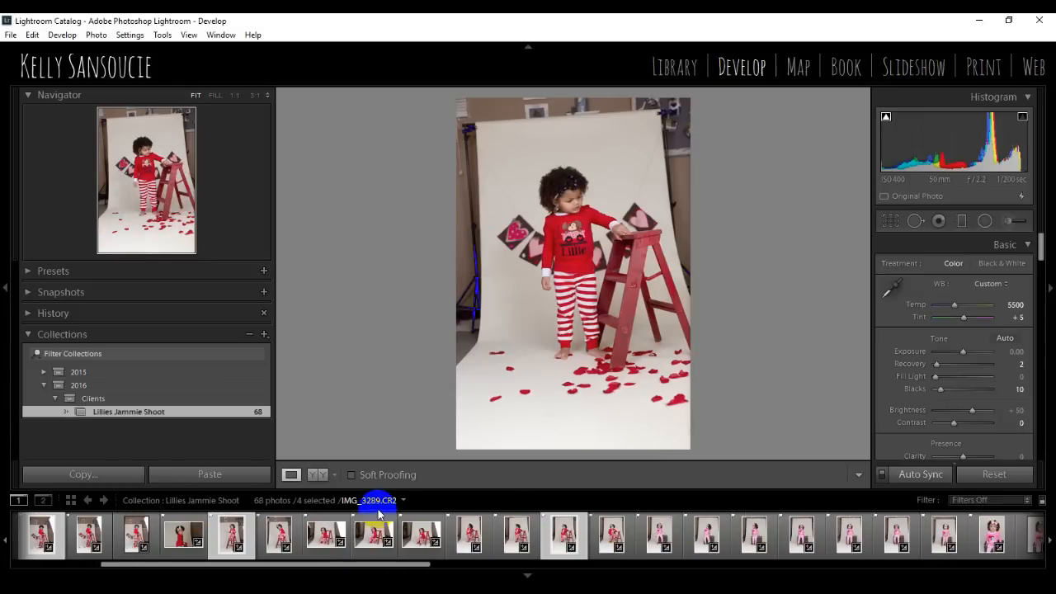
Step: Export the selected photos with the To PS preset into a new Desktop folder named "background stretch demo"
right_click(220, 540)
mouse_move(252, 475)
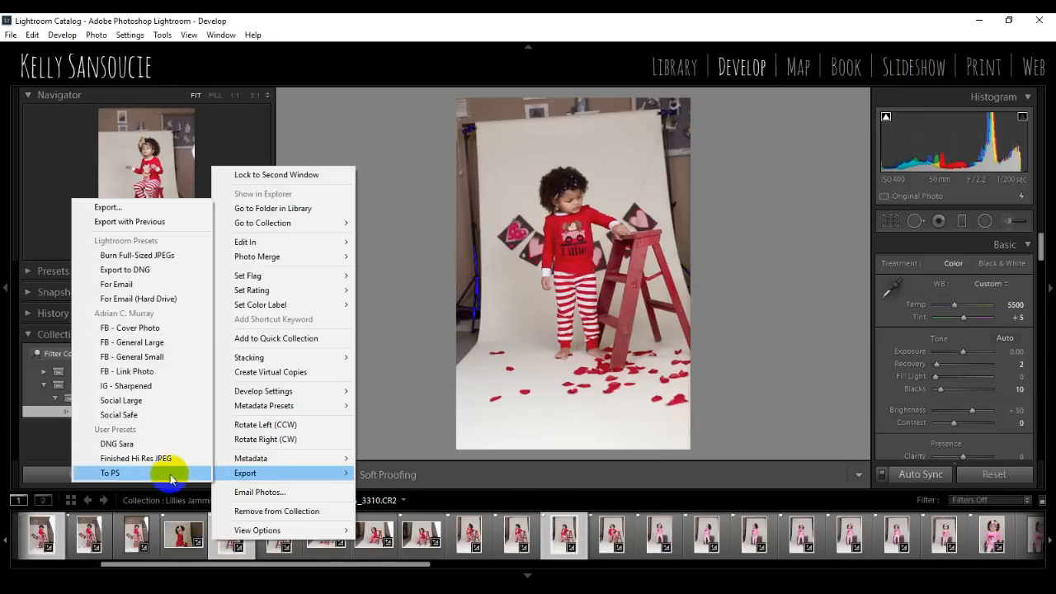
left_click(138, 475)
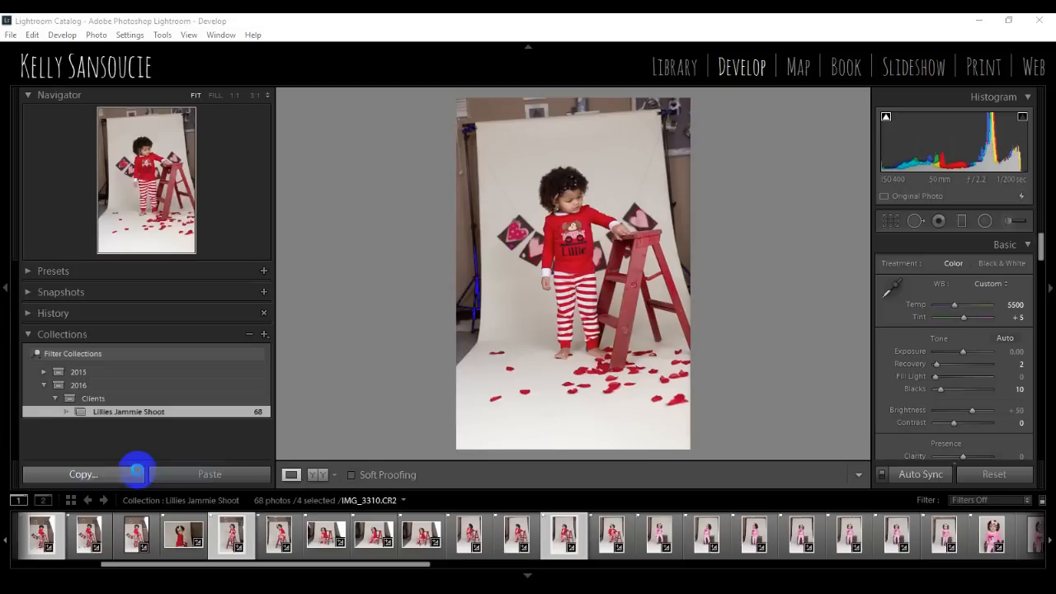
left_click(91, 178)
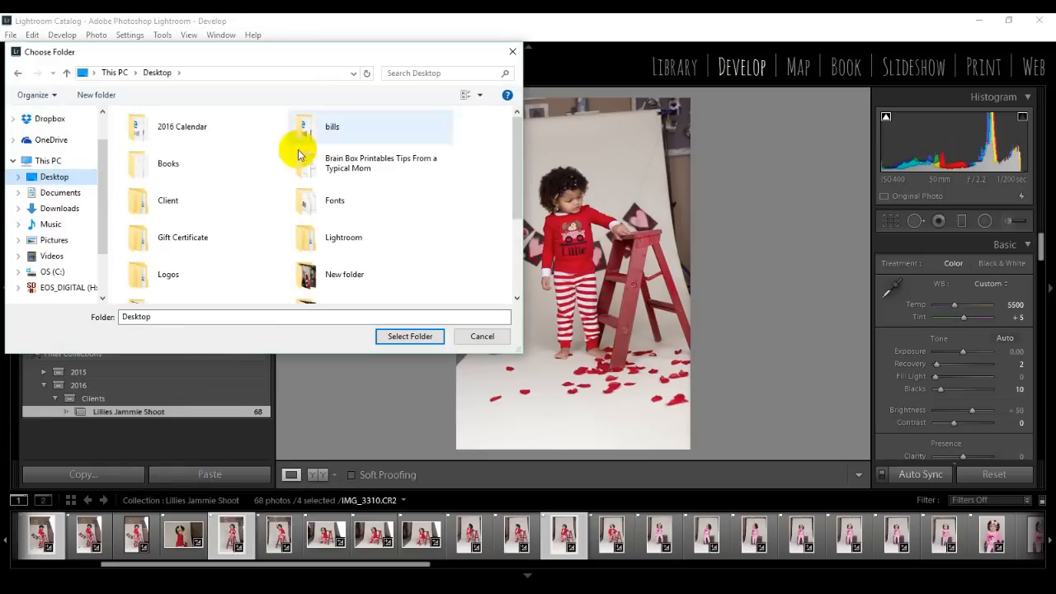
key("ctrl+shift+n")
type("backg")
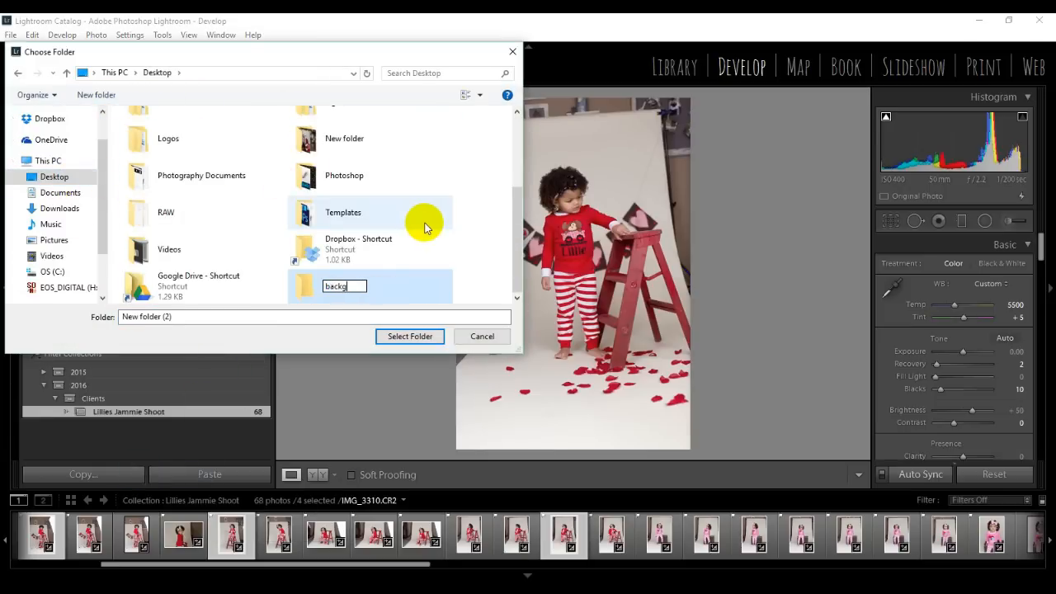
type("round stretch demo")
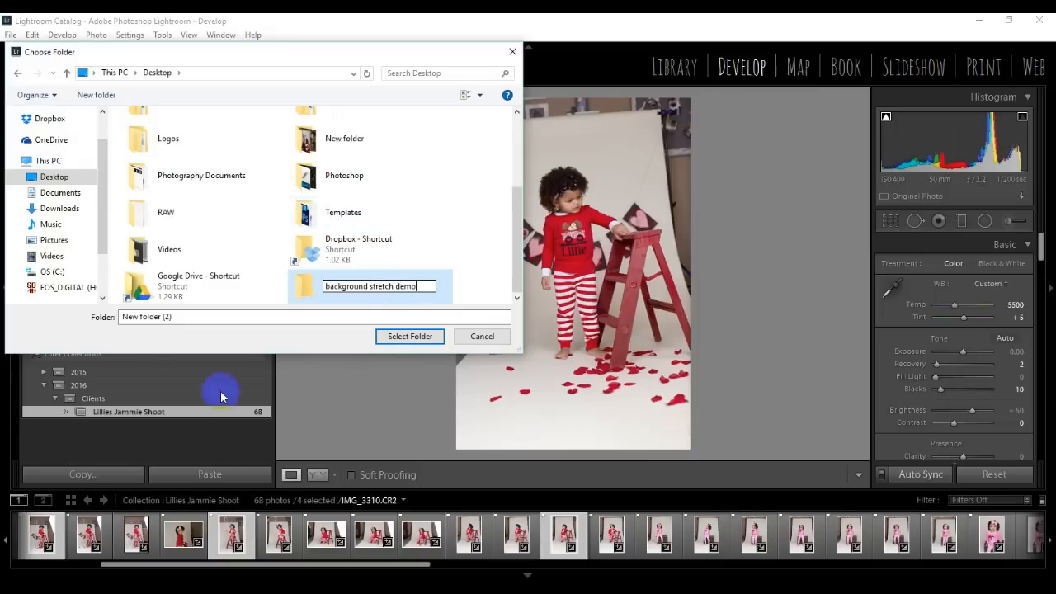
key("Return")
double_click(377, 288)
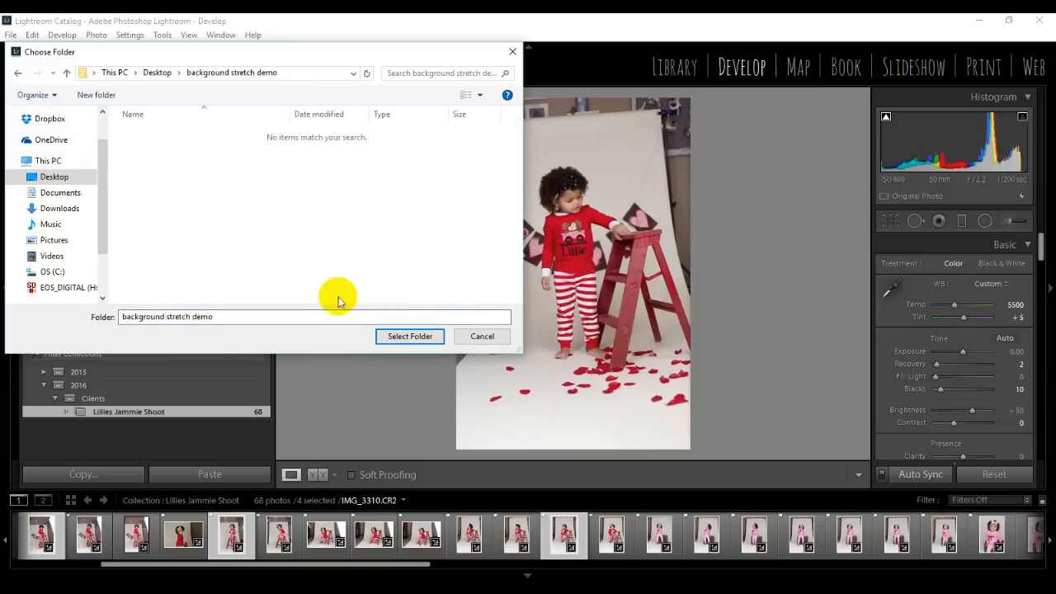
left_click(410, 335)
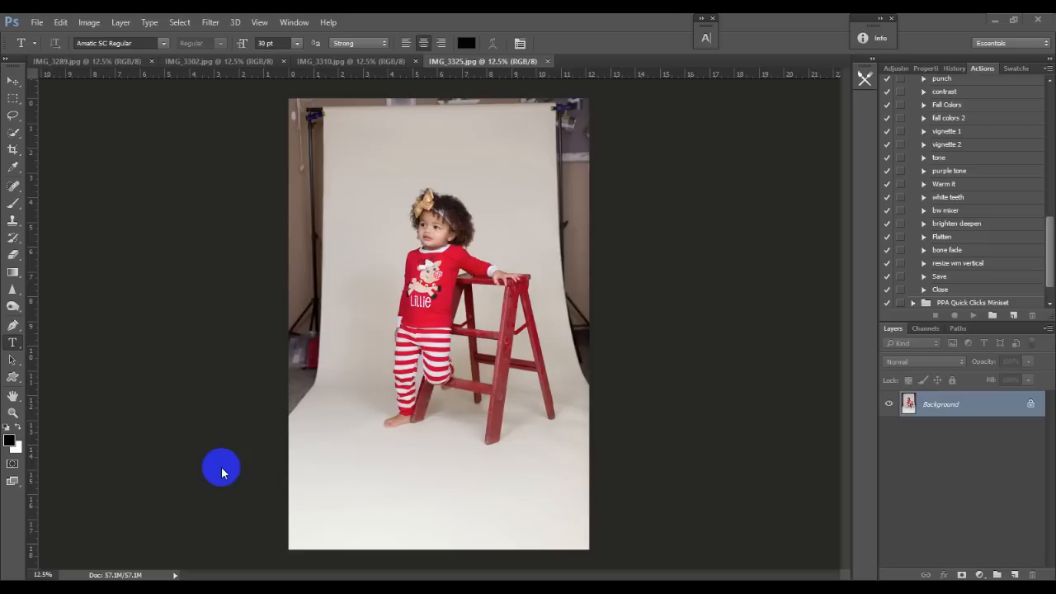
Step: In Photoshop, crop IMG_3325.jpg to a 5:7 ratio, tightening the frame slightly on all sides around the girl and ladder
left_click(14, 152)
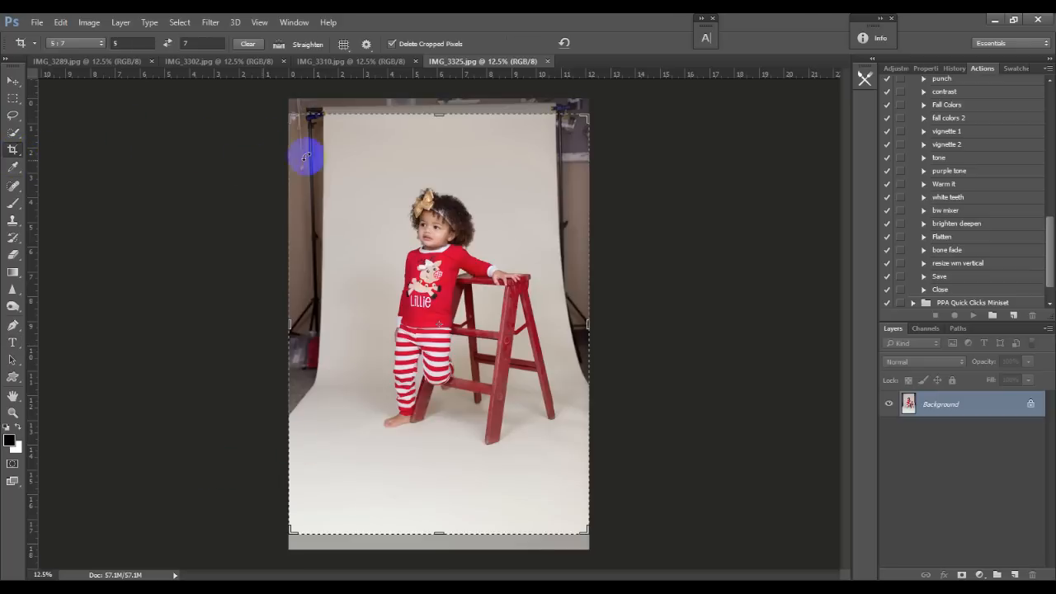
left_click(466, 306)
left_click_drag(470, 341, 473, 342)
left_click_drag(619, 446, 635, 520)
left_click(608, 42)
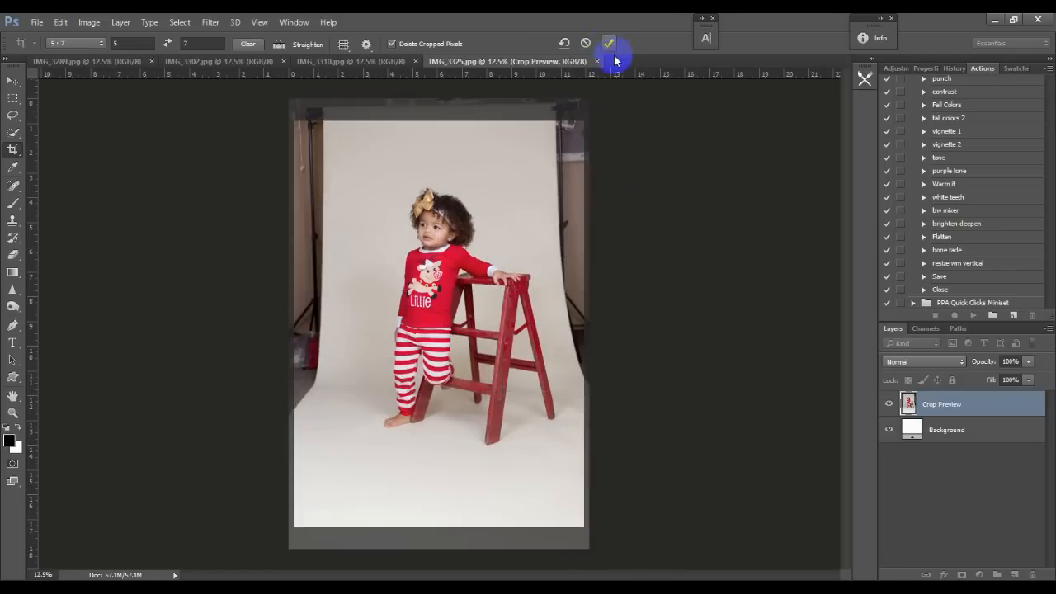
Step: Crop IMG_3310.jpg to a 5:7 ratio at full width, trimming its top and bottom edges evenly
left_click(368, 66)
left_click(506, 252)
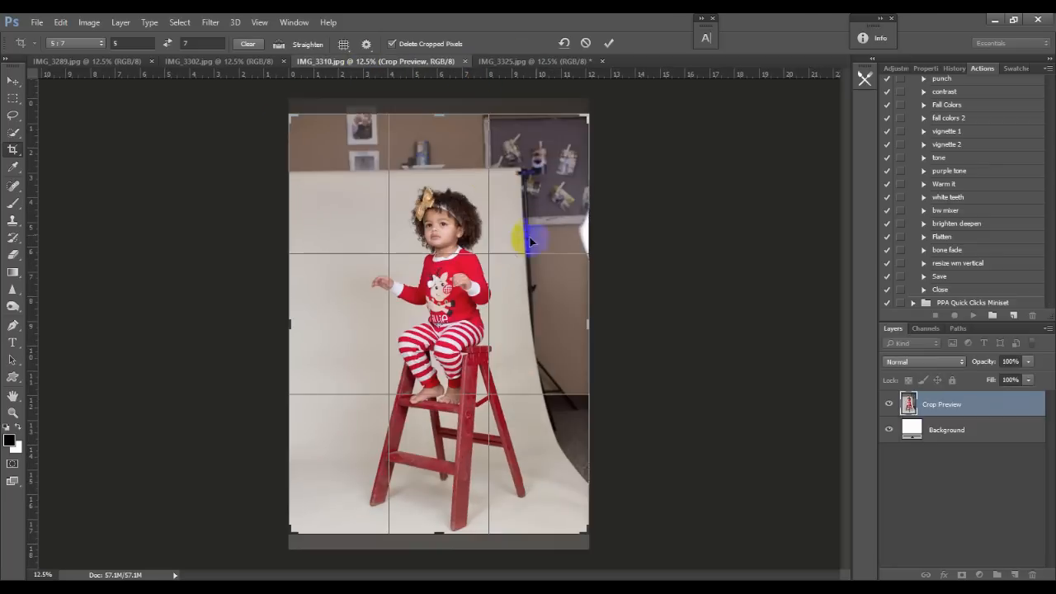
left_click(609, 43)
Step: Crop IMG_3302.jpg to a 5:7 ratio at full width, keeping the bottom of the photo and trimming only the top
left_click(252, 64)
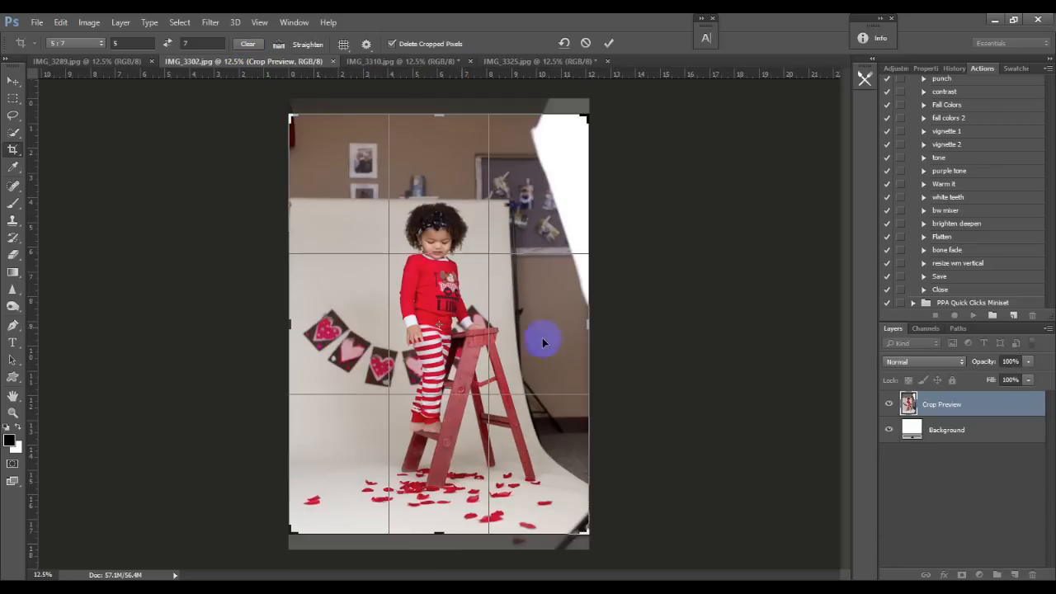
left_click(556, 314)
left_click_drag(557, 314, 559, 299)
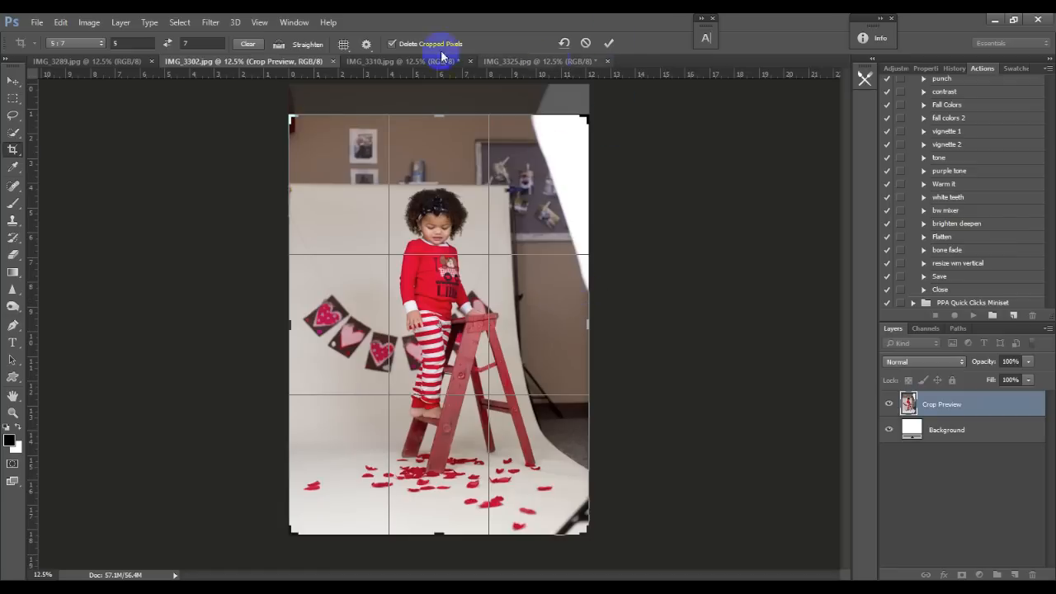
left_click(608, 43)
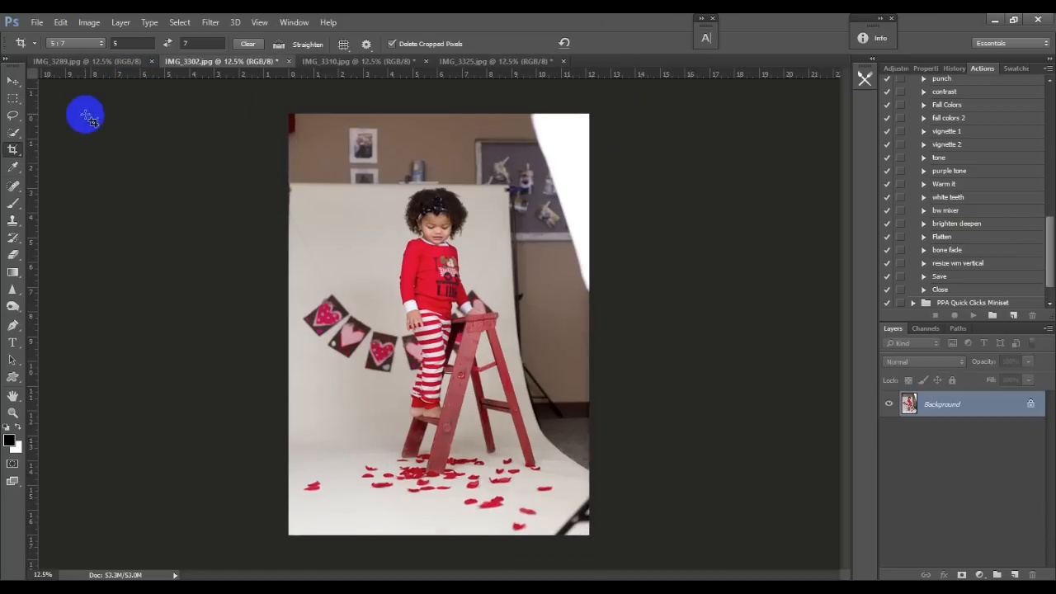
Step: Crop IMG_3289.jpg to a tighter 5:7 frame around the girl, ladder and rose petals
left_click(88, 61)
left_click_drag(685, 520, 648, 529)
left_click(609, 43)
left_click(552, 350)
left_click(609, 43)
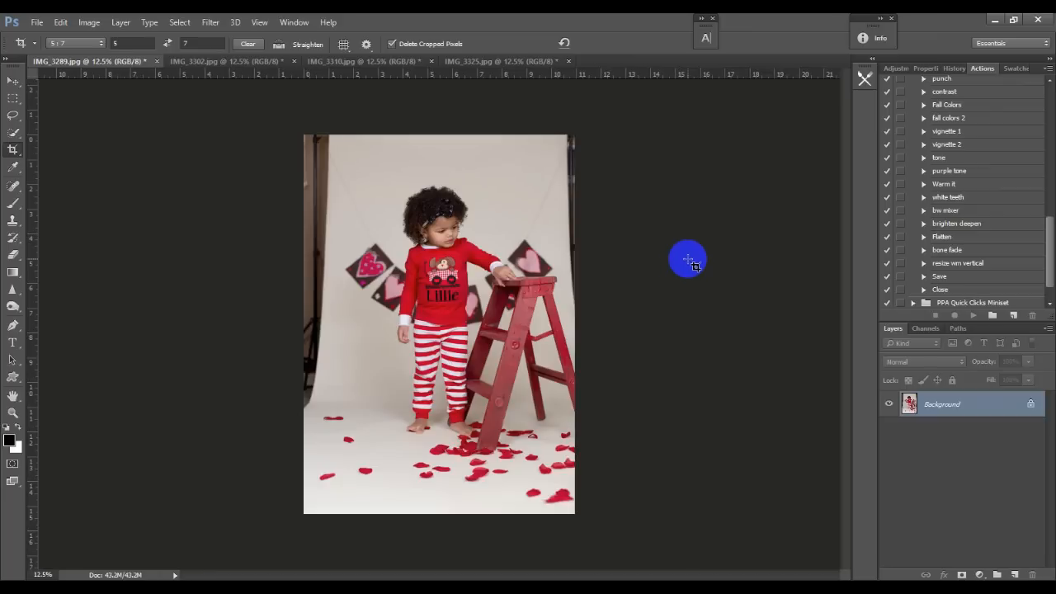
Step: Apply the Portraiture filter with Smoothing: Normal to IMG_3289.jpg on a new layer and lower that layer's opacity to 59%
left_click(211, 23)
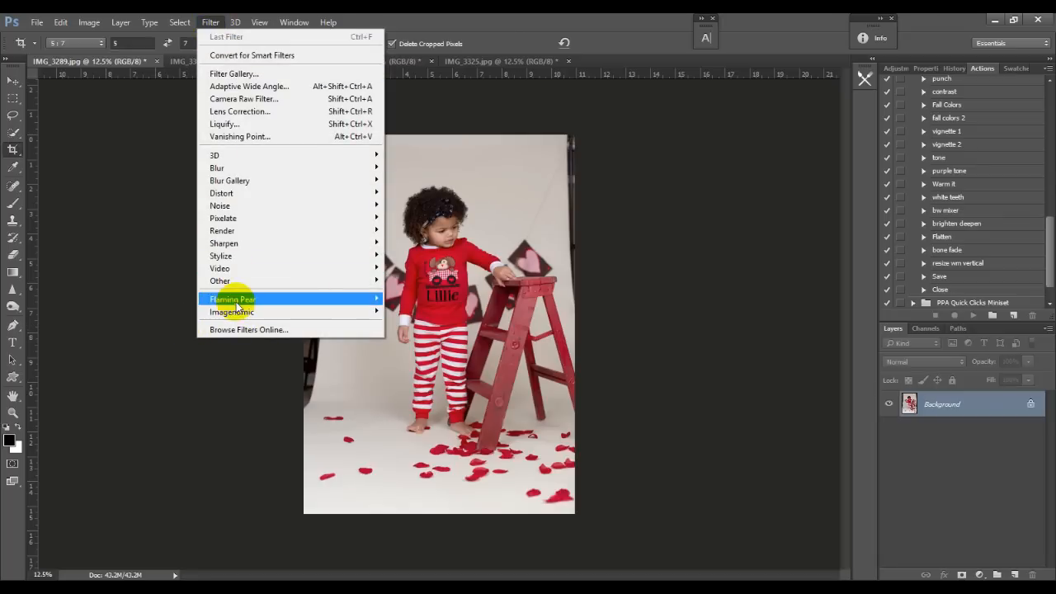
mouse_move(237, 316)
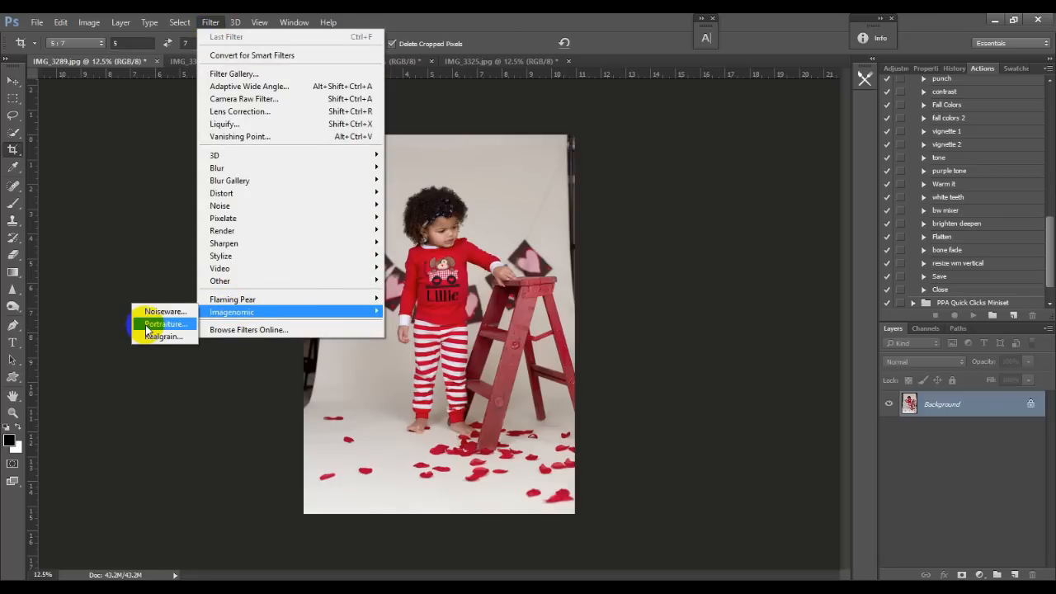
left_click(153, 323)
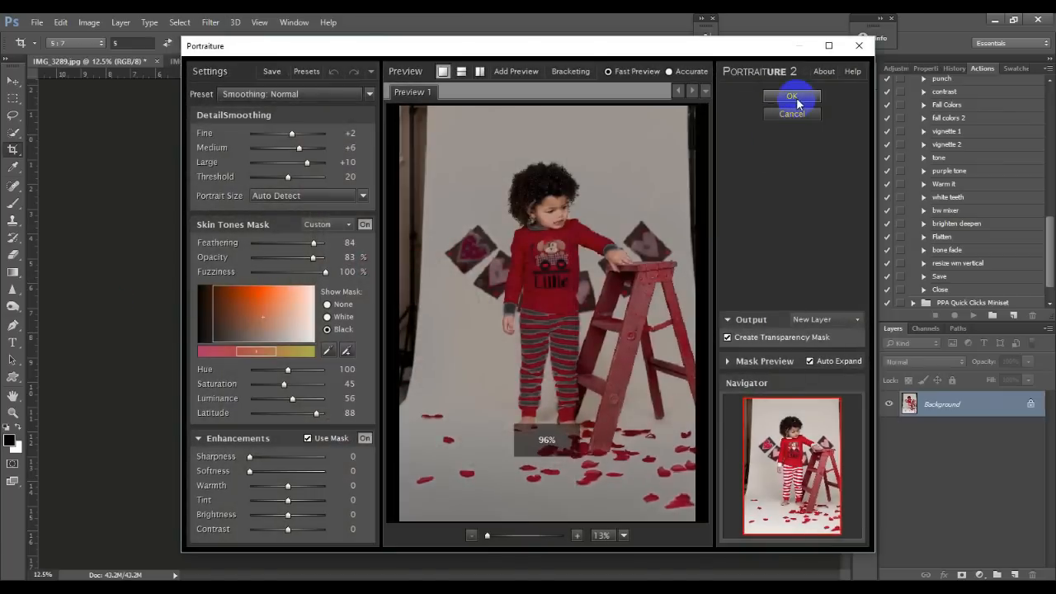
left_click(799, 97)
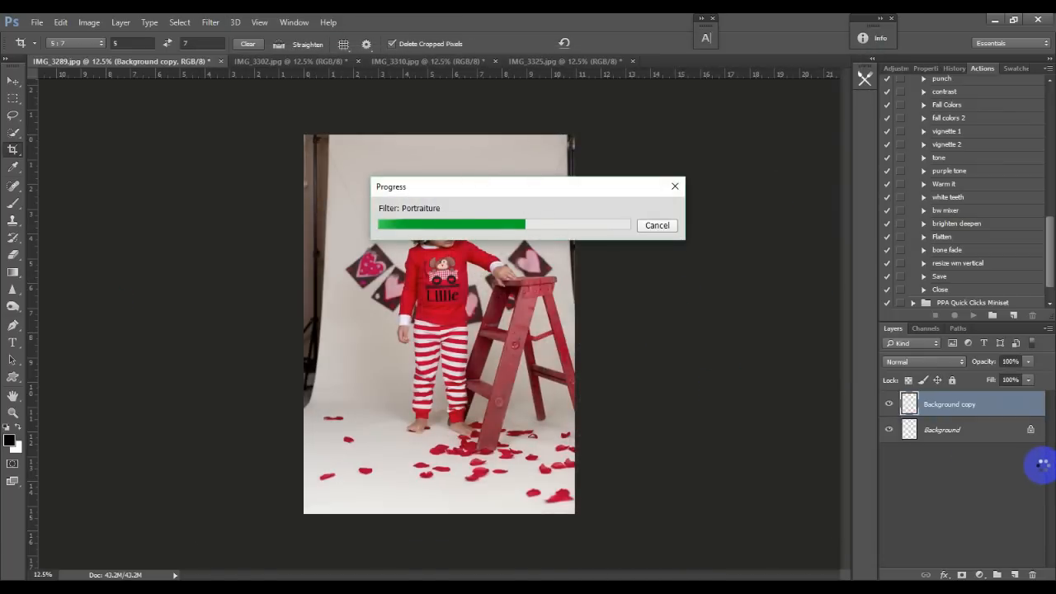
left_click(1028, 365)
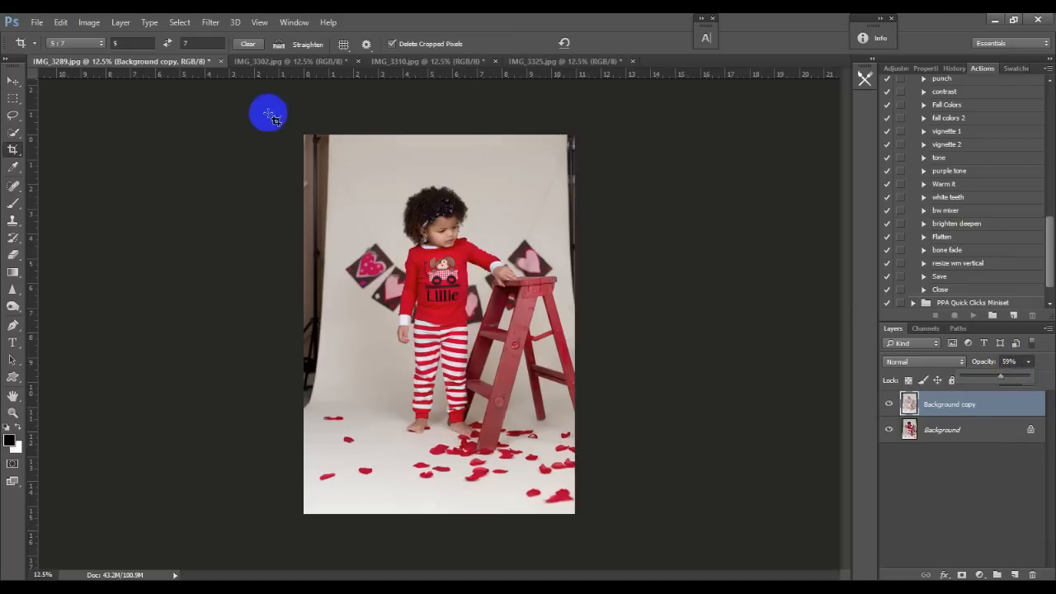
Step: Apply the Portraiture filter with Smoothing: Normal to IMG_3302.jpg and set the smoothed layer's opacity to 63%
left_click(276, 62)
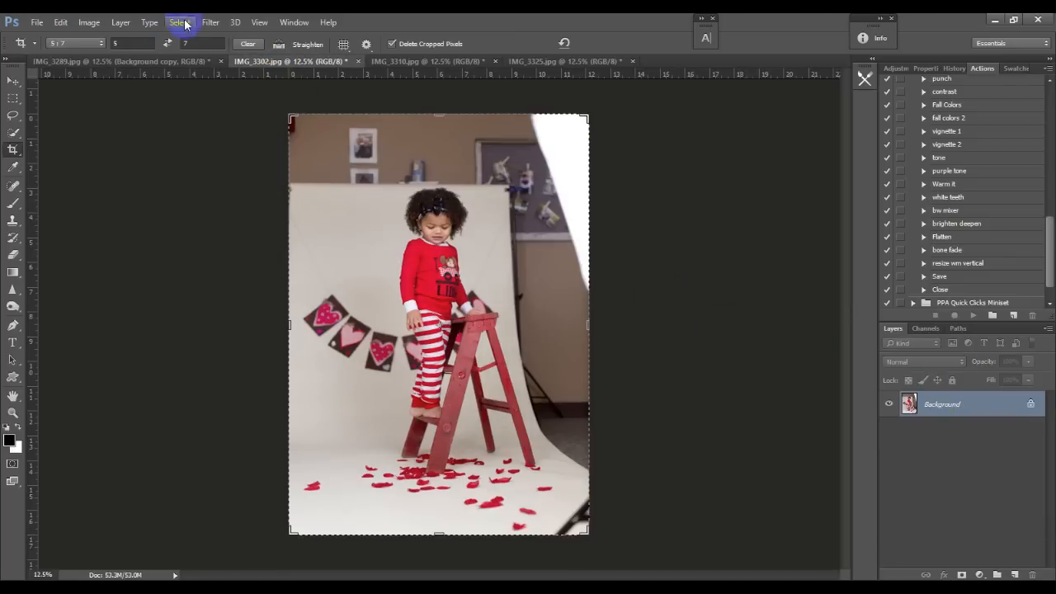
left_click(211, 22)
mouse_move(263, 308)
left_click(161, 325)
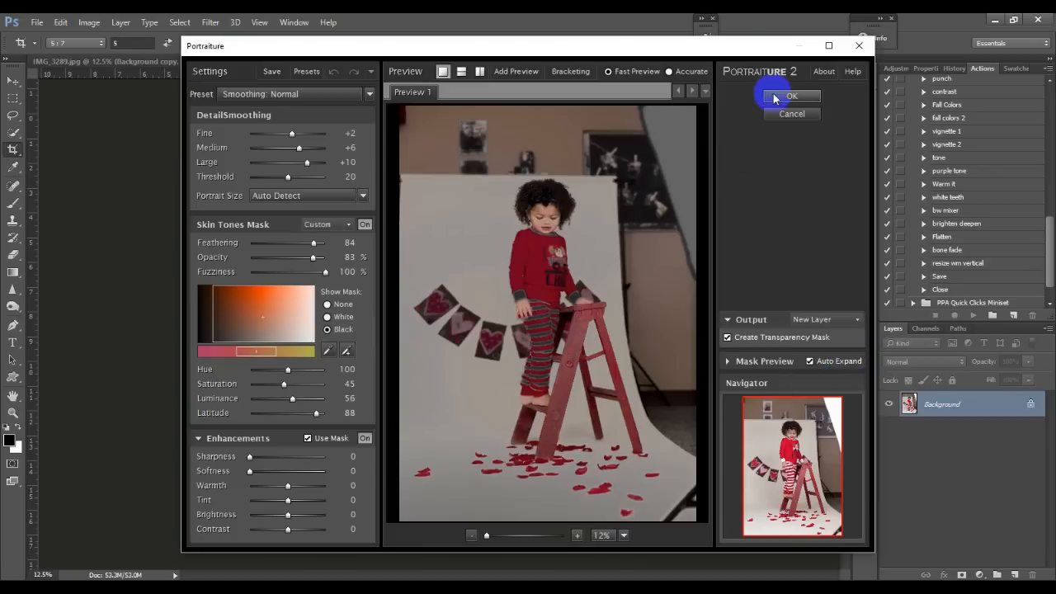
left_click(779, 96)
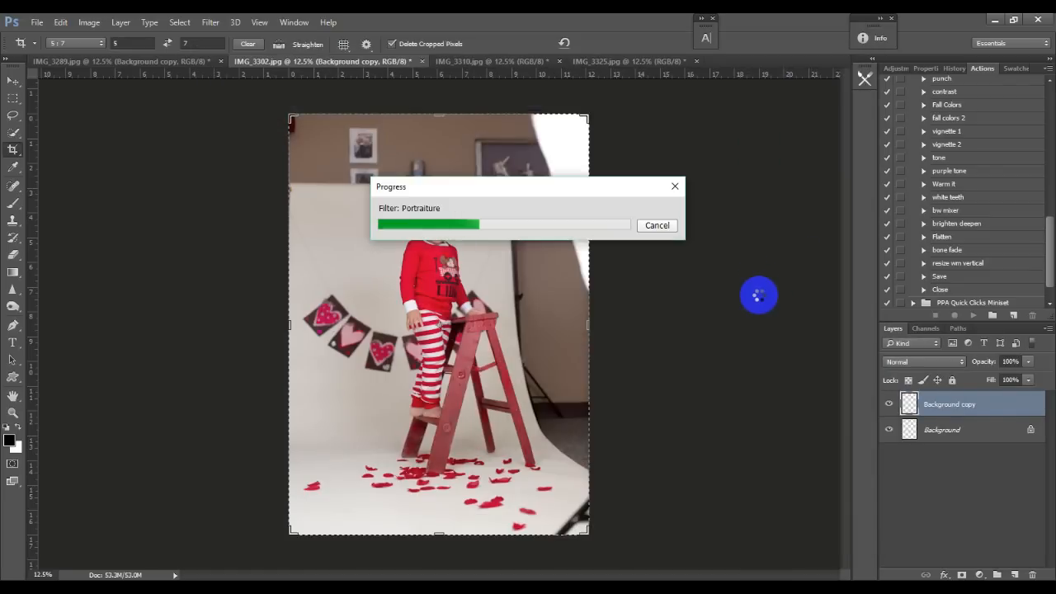
left_click(931, 405)
left_click(1027, 361)
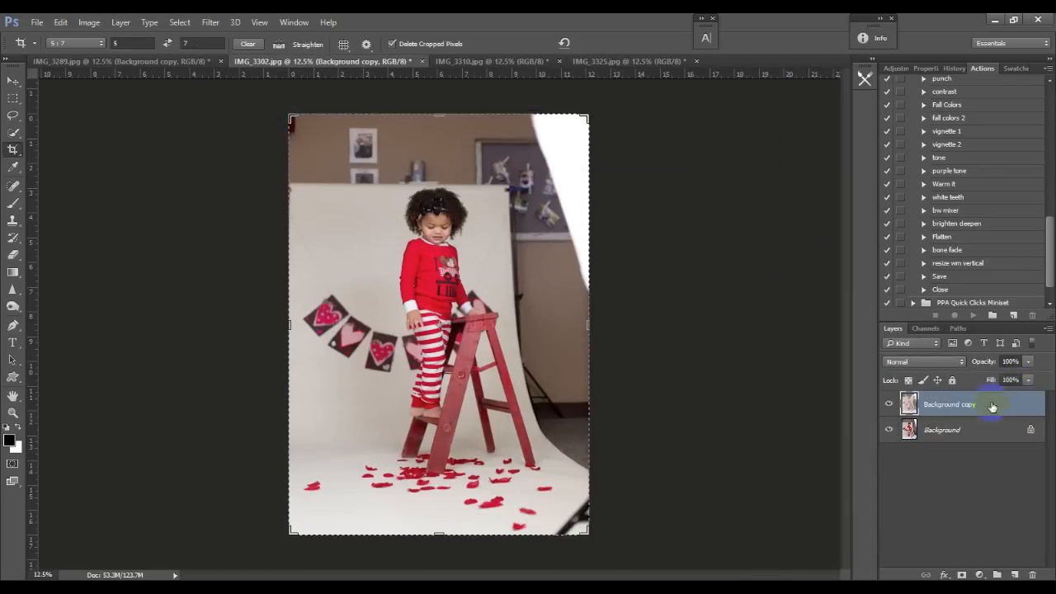
left_click_drag(1030, 376, 1001, 376)
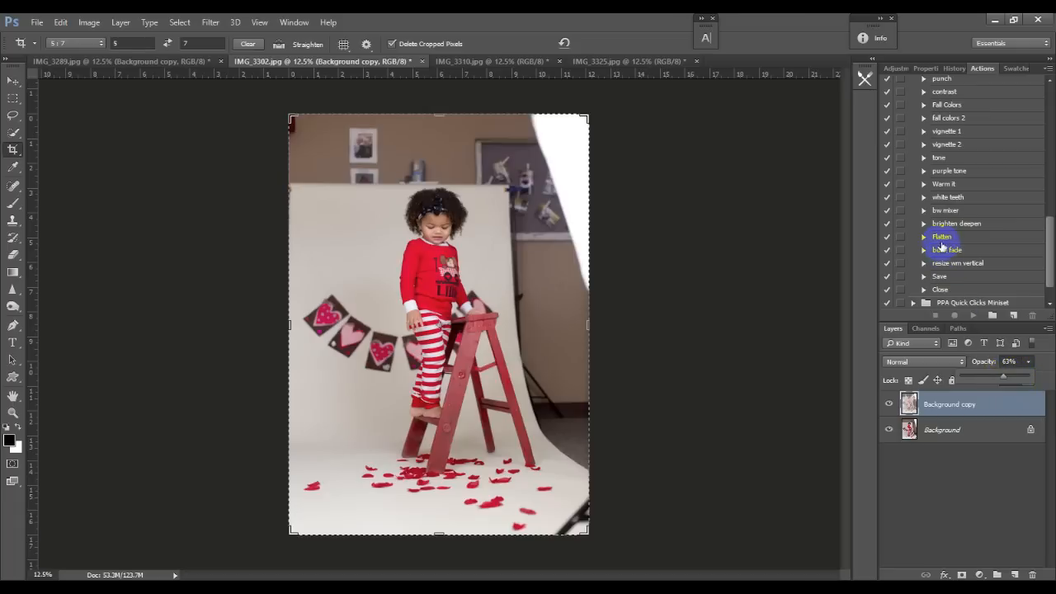
Step: Apply the Portraiture filter to IMG_3310.jpg and set the smoothed layer's opacity to 61%
left_click(461, 63)
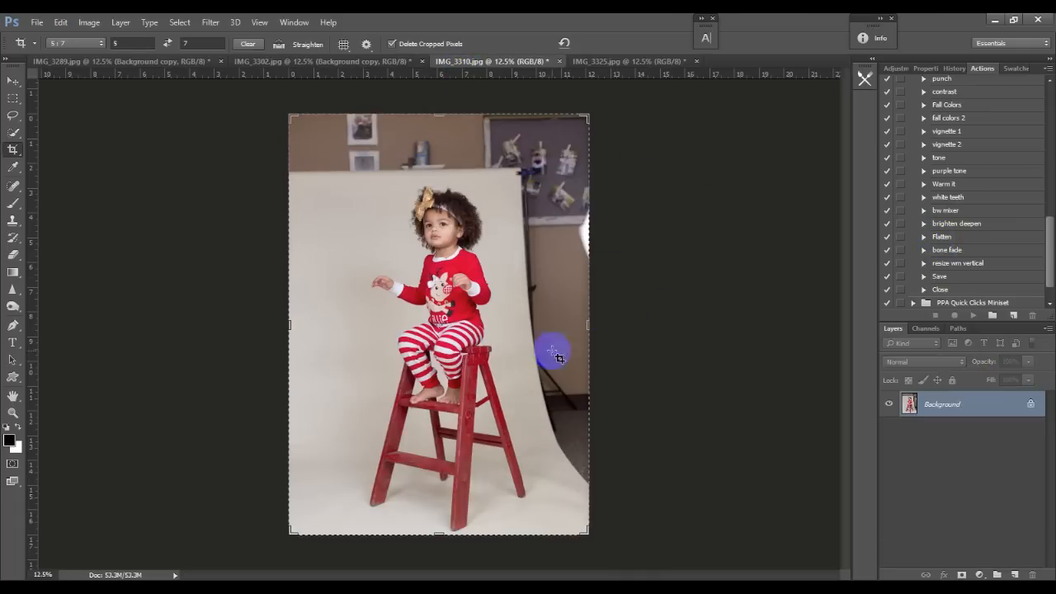
left_click(211, 22)
mouse_move(287, 311)
left_click(167, 322)
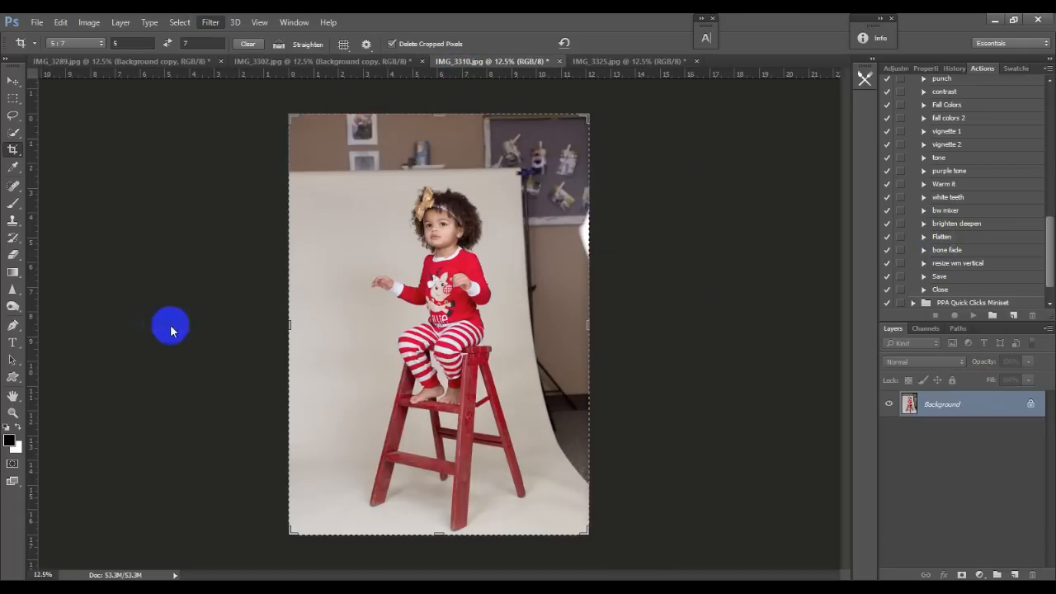
left_click(767, 96)
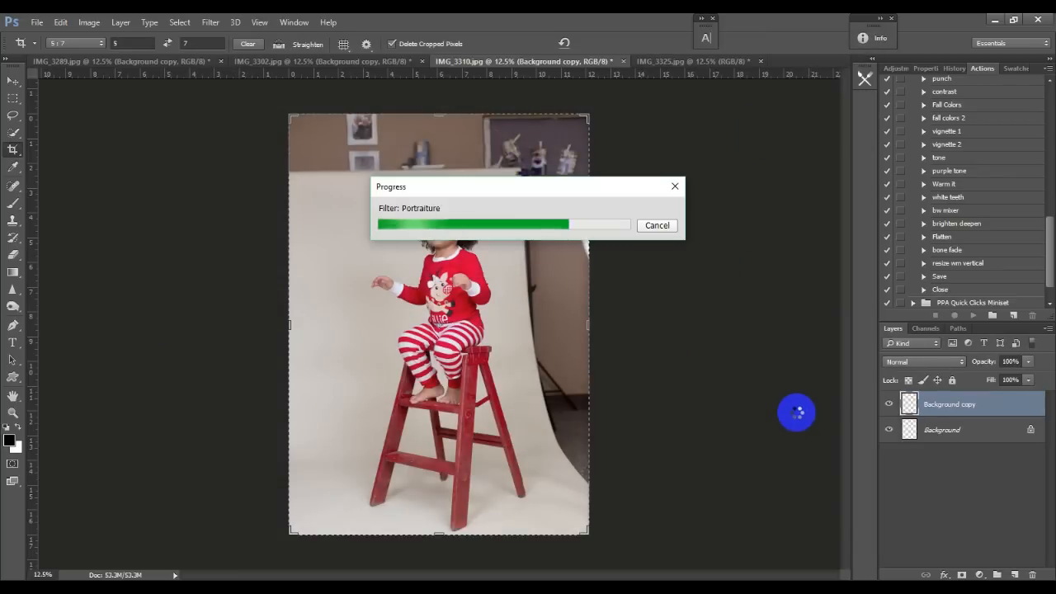
left_click_drag(1026, 366, 1003, 380)
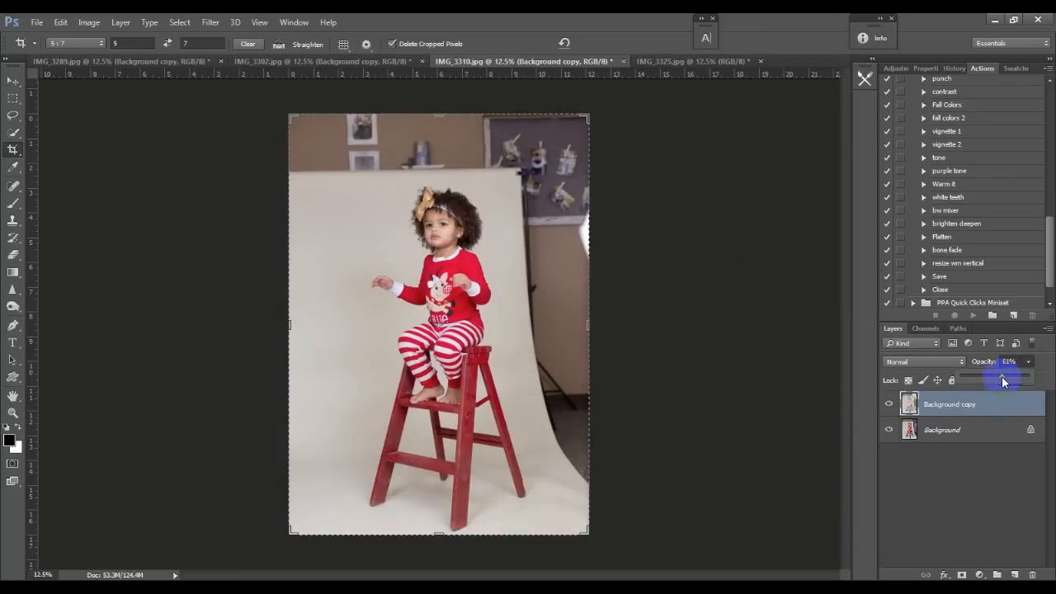
Step: Apply the Portraiture filter to IMG_3325.jpg and set the smoothed layer's opacity to 61%
left_click(668, 61)
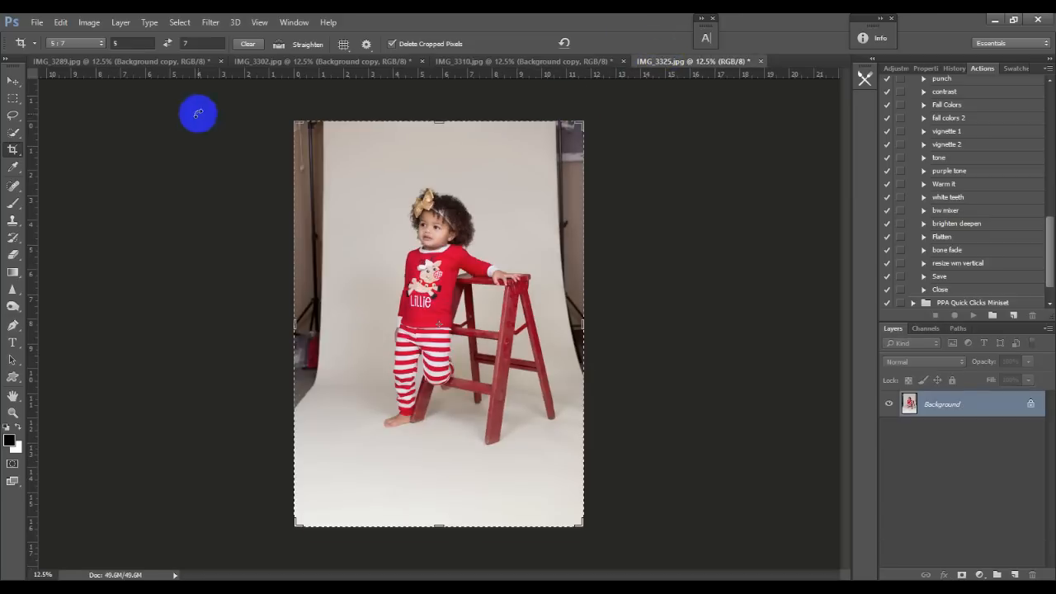
left_click(211, 23)
mouse_move(278, 308)
left_click(165, 322)
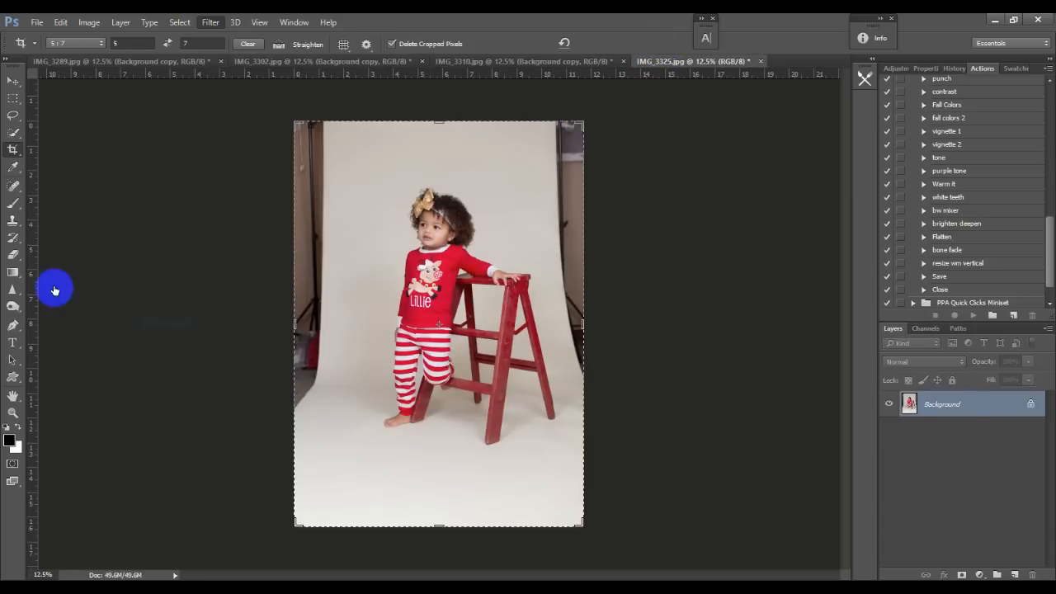
left_click(789, 97)
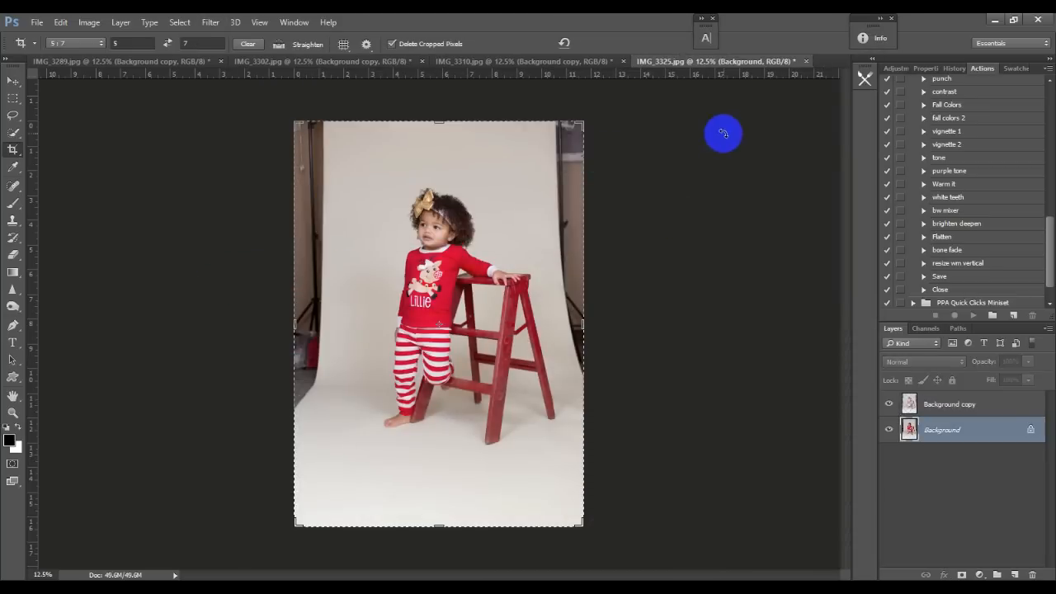
left_click(1006, 405)
left_click(1027, 362)
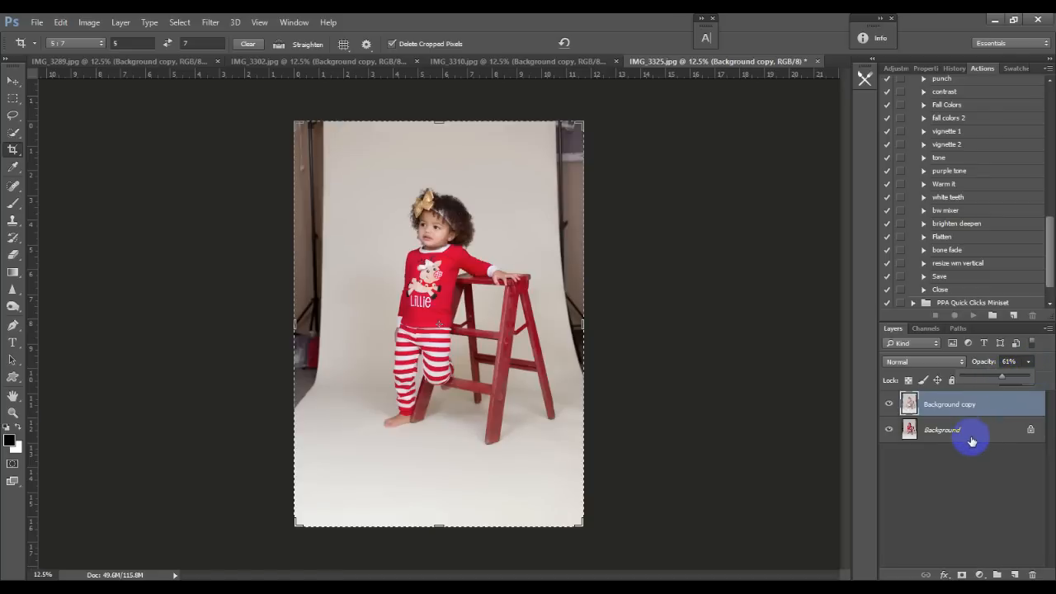
Step: Batch-run the Flatten action from My Actions on all opened files, with the destination set to None
left_click(942, 238)
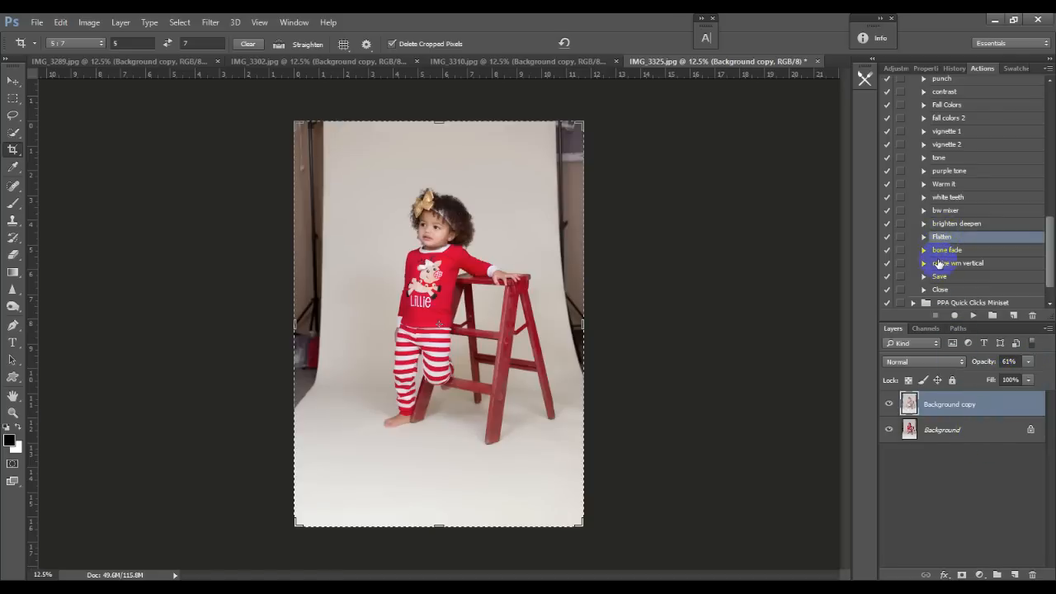
left_click(759, 310)
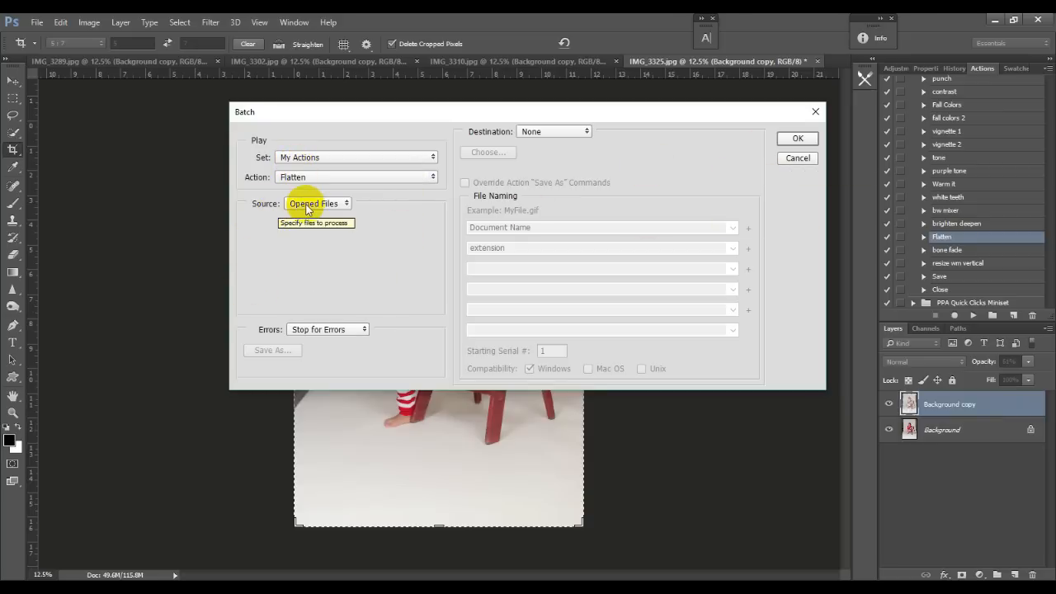
left_click(796, 139)
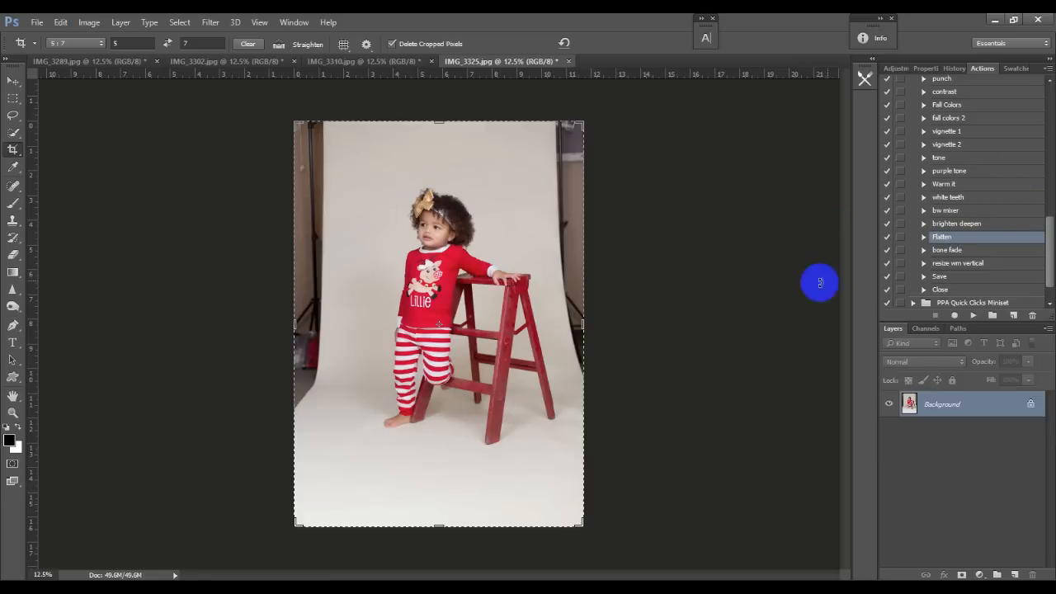
Step: Try the bone fade action with brush masking over the girl in IMG_3325.jpg and delete the Bone Fade layer
left_click(923, 250)
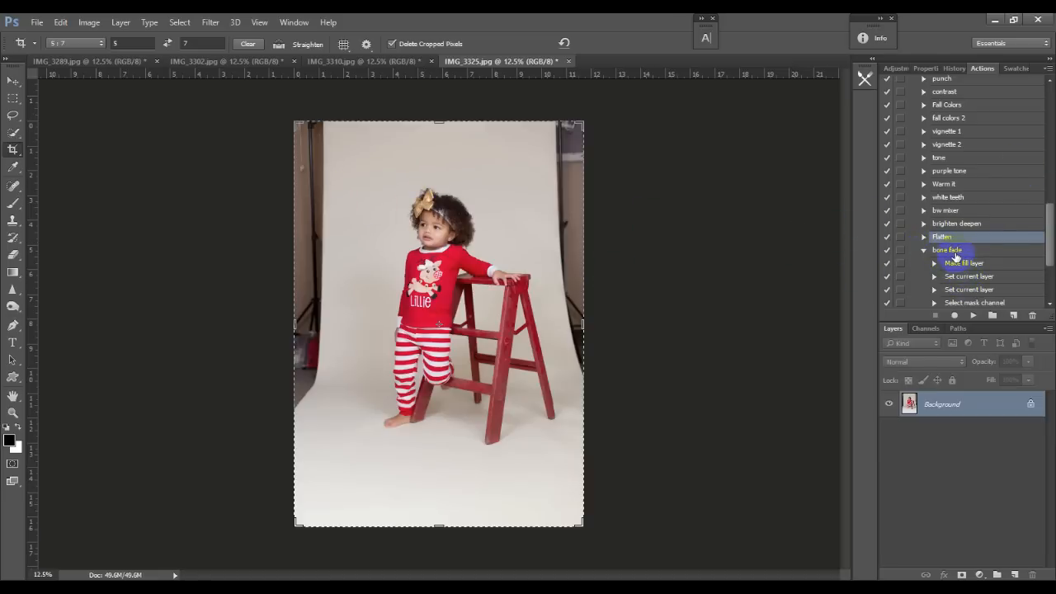
left_click(950, 250)
left_click(923, 250)
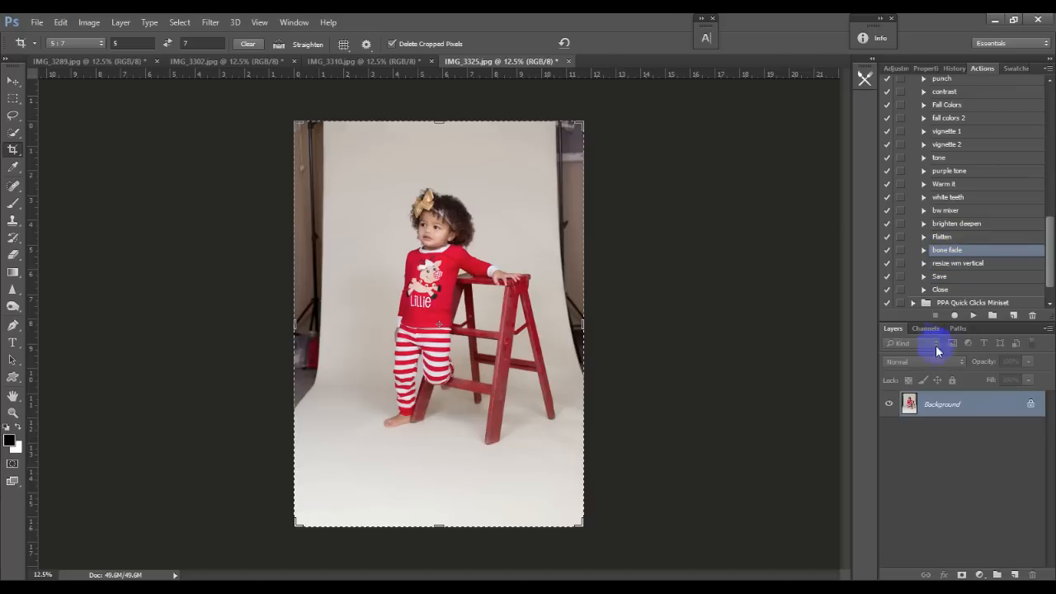
left_click(974, 315)
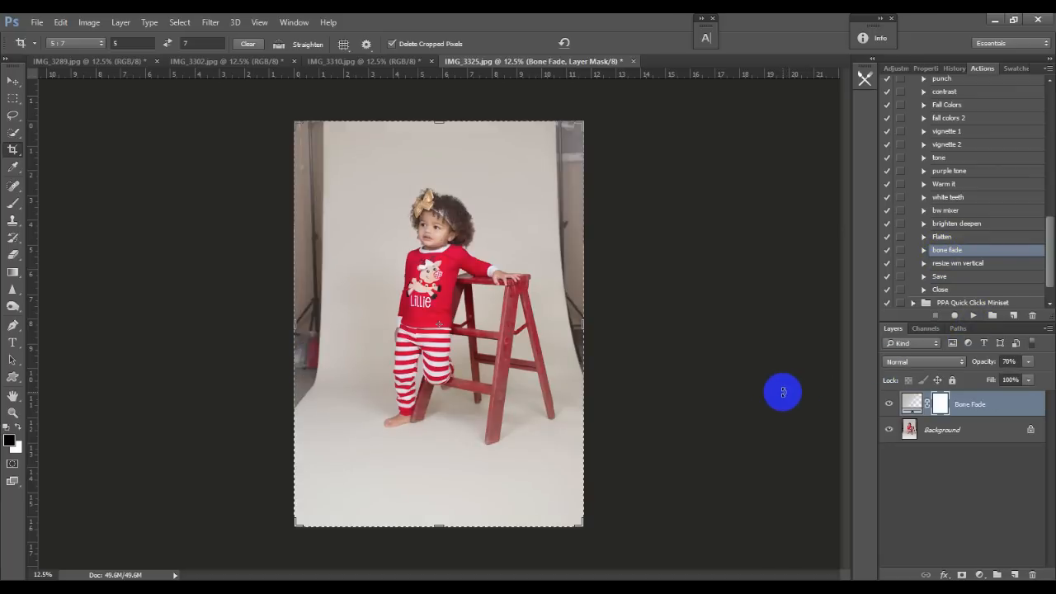
left_click(11, 206)
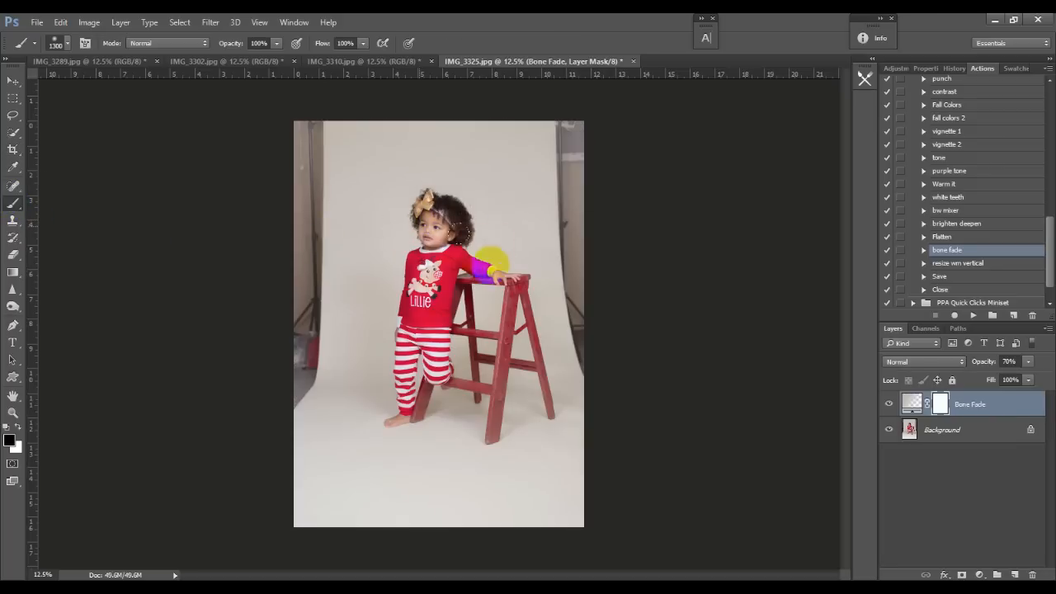
mouse_move(474, 351)
left_mouse_down()
mouse_move(481, 420)
mouse_move(372, 372)
mouse_move(421, 259)
left_mouse_up()
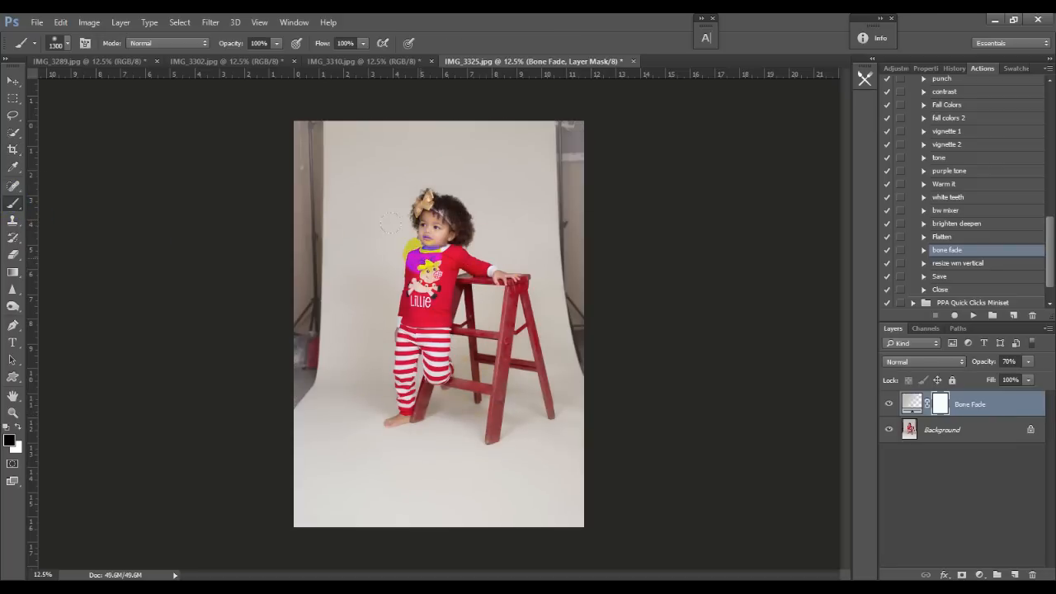
left_click_drag(986, 407, 1032, 575)
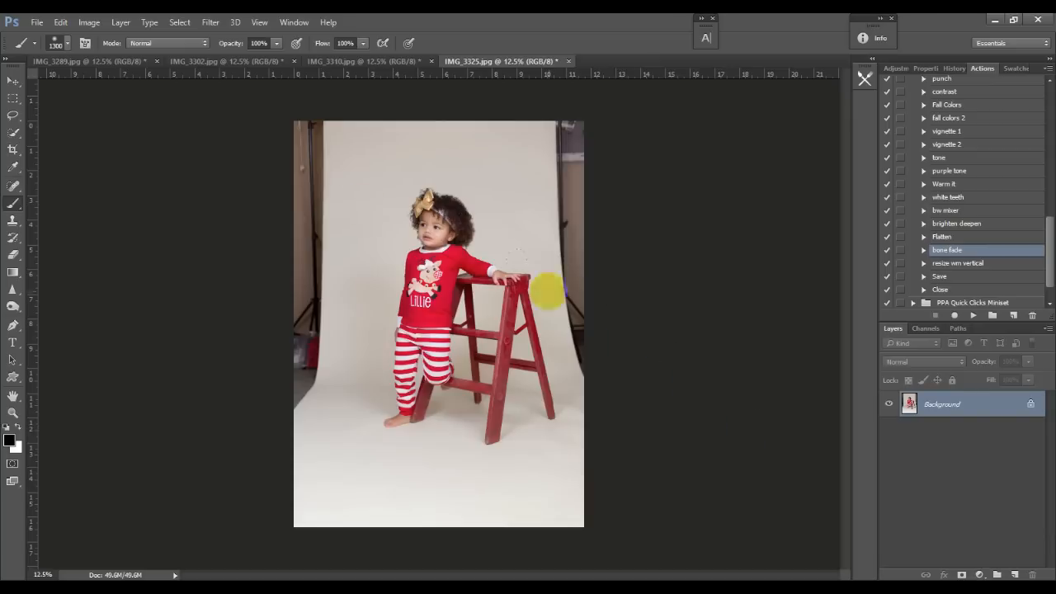
Step: Switch to IMG_3302.jpg and zoom in to 25% on the girl and the upper edge of the backdrop
left_click(196, 63)
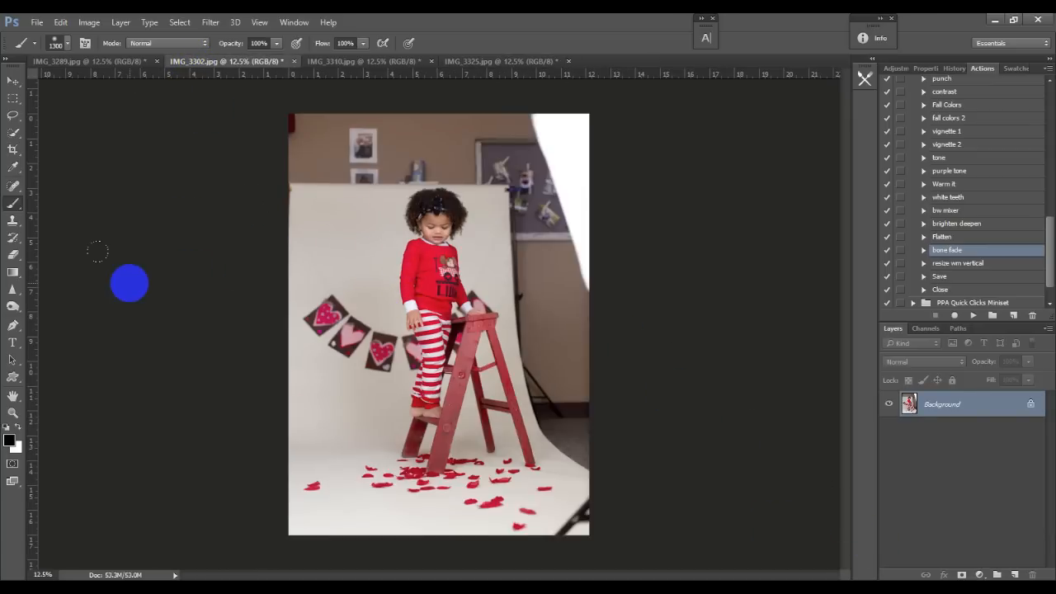
key("ctrl+plus")
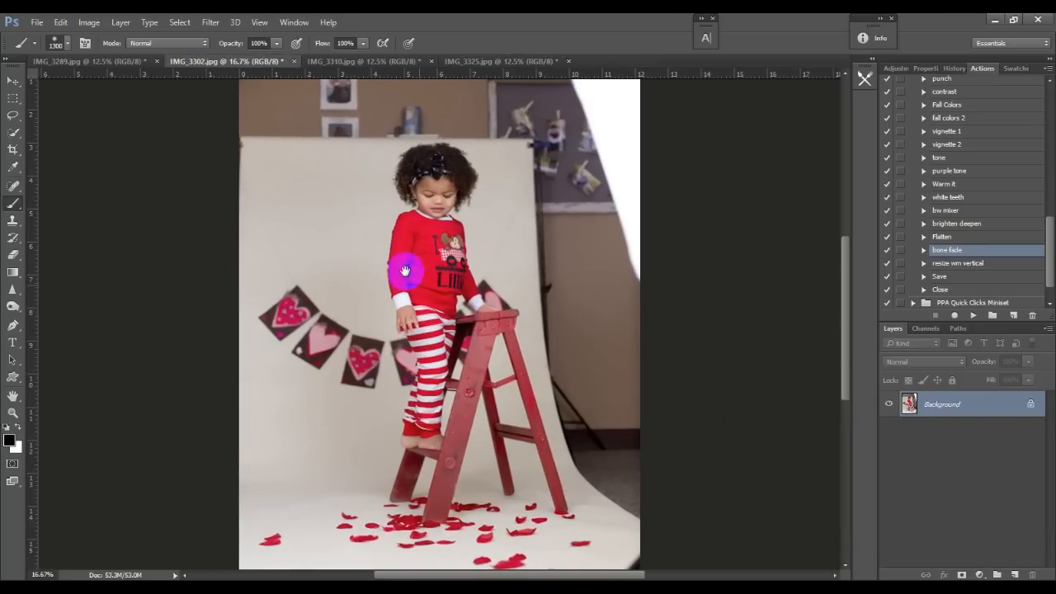
scroll(485, 288, "up", 3)
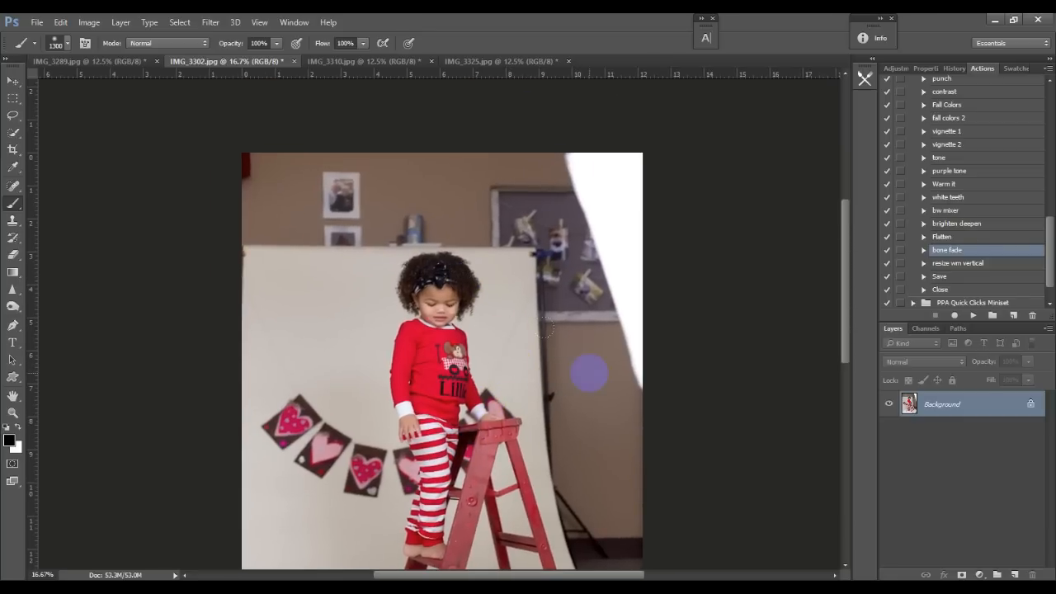
key("ctrl+plus")
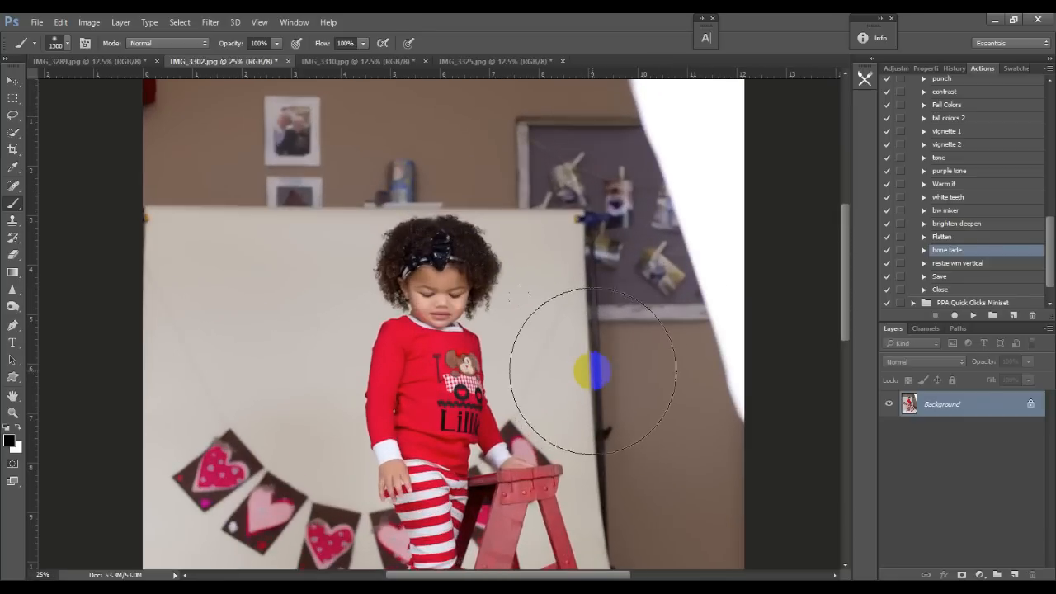
left_click(12, 98)
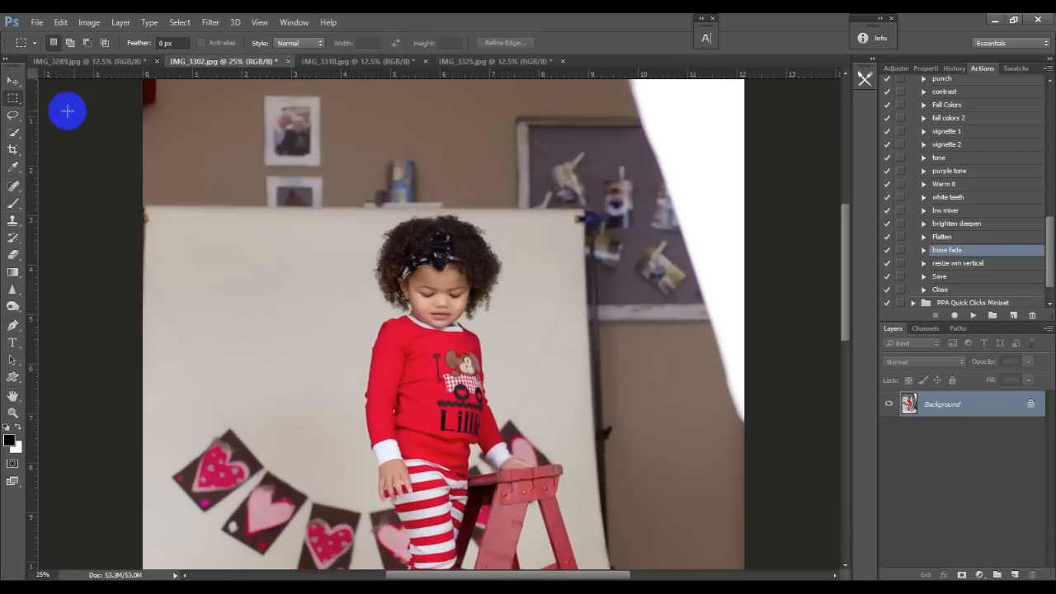
left_click_drag(145, 121, 227, 162)
left_click(123, 241)
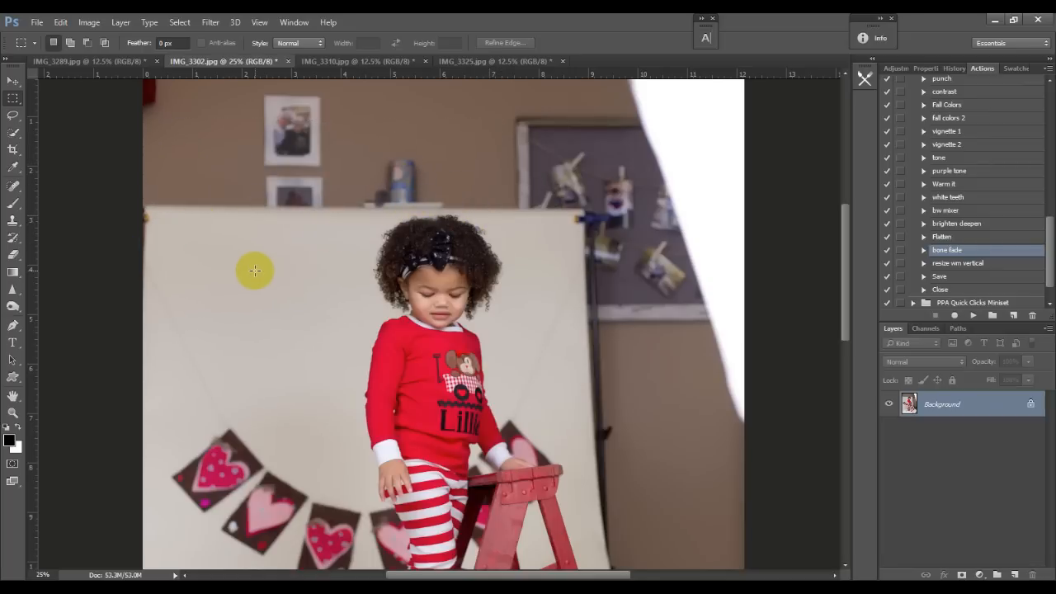
Step: Try to replace the wall above the girl's head by lassoing it and filling it with Content-Aware at 100% opacity
key("ctrl+minus")
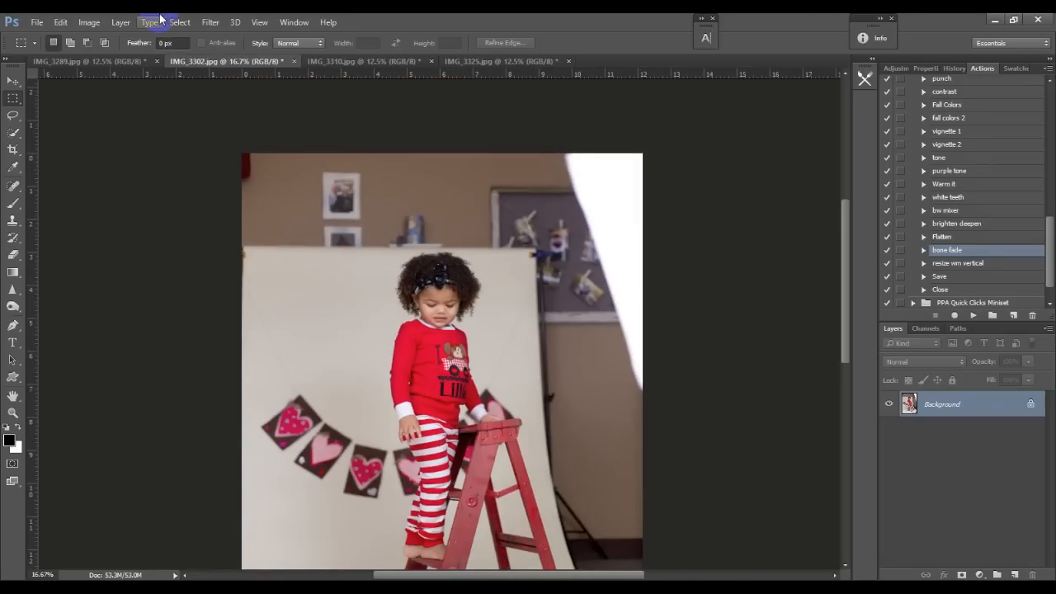
left_click(13, 114)
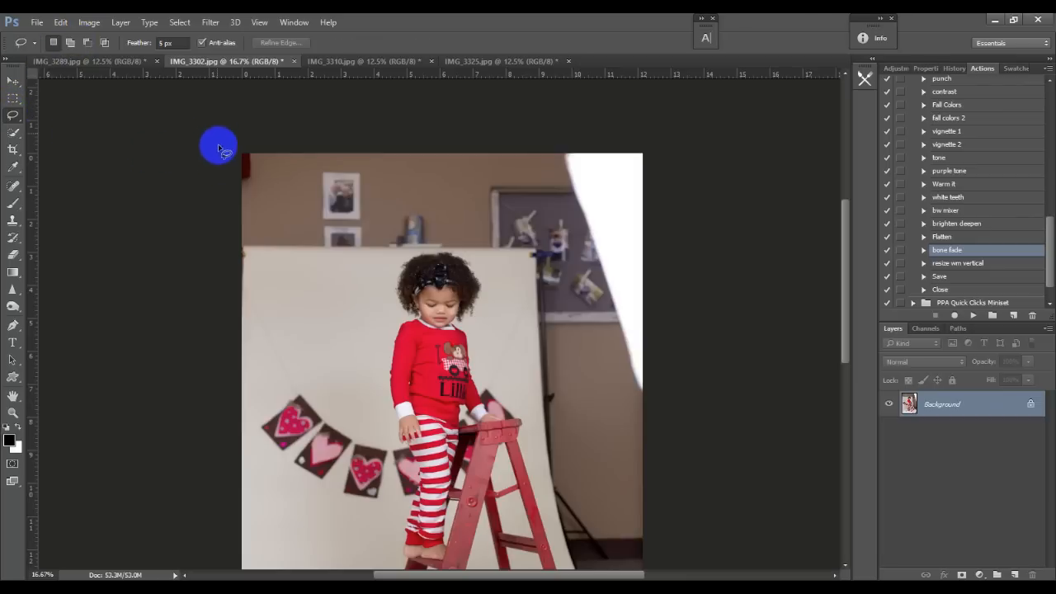
mouse_move(238, 264)
left_mouse_down()
mouse_move(286, 269)
mouse_move(353, 262)
left_mouse_up()
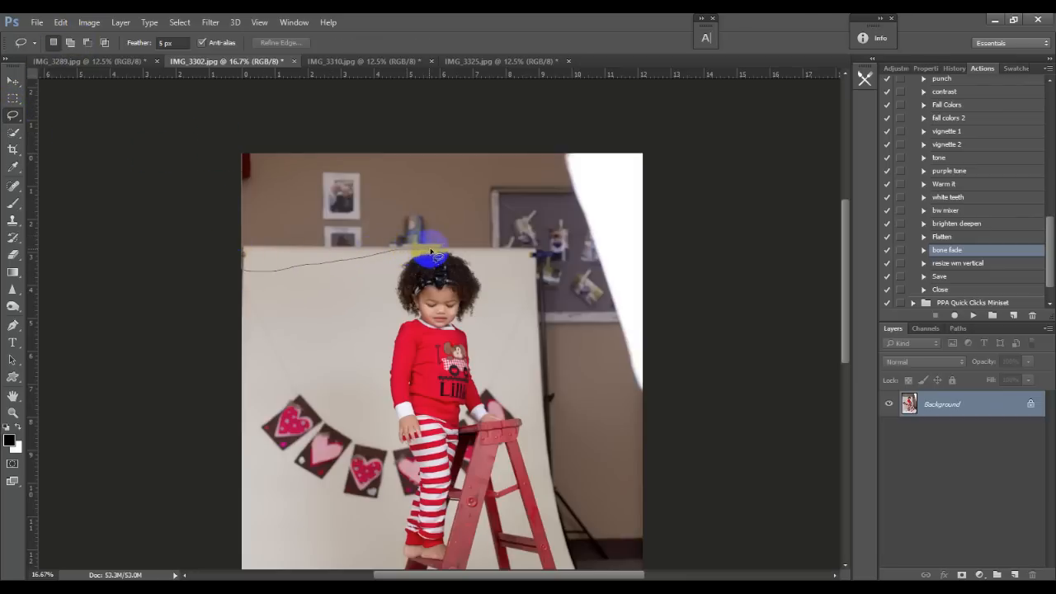
mouse_move(456, 254)
left_mouse_down()
mouse_move(655, 255)
mouse_move(485, 111)
mouse_move(156, 179)
mouse_move(128, 219)
left_mouse_up()
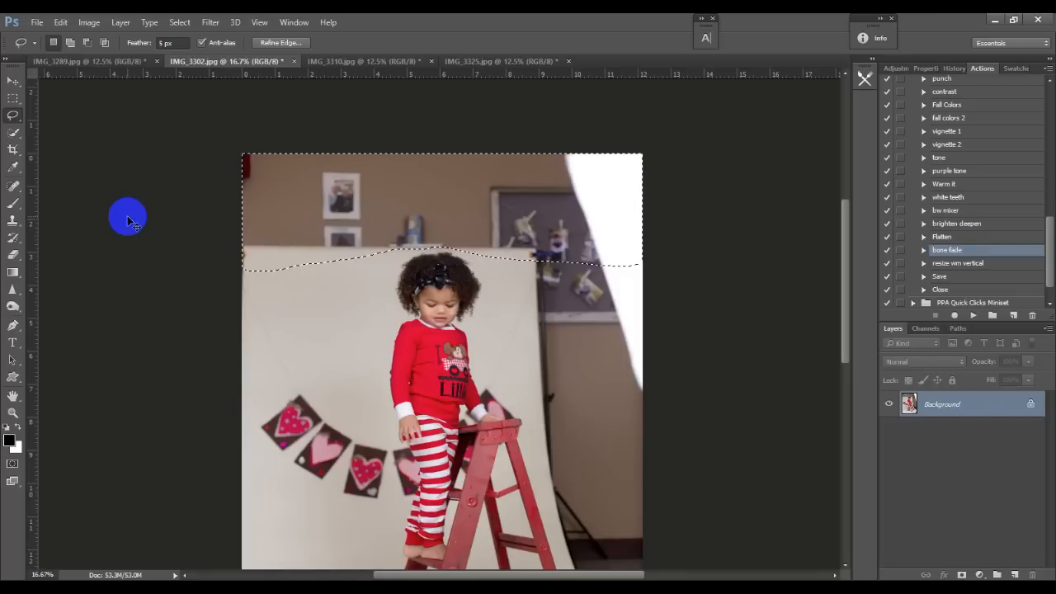
key("i")
key("shift+F5")
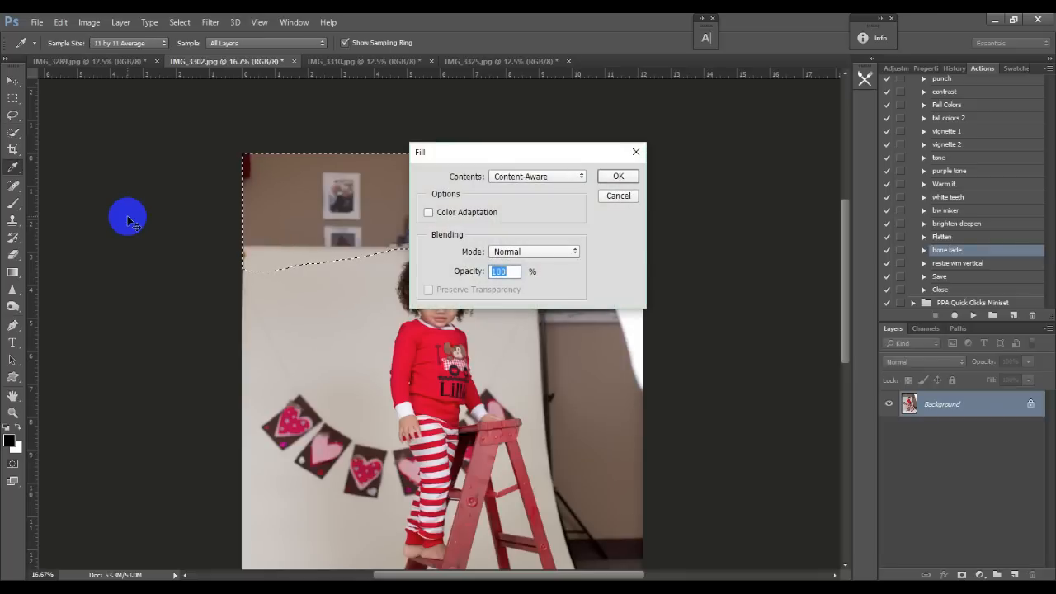
left_click(619, 178)
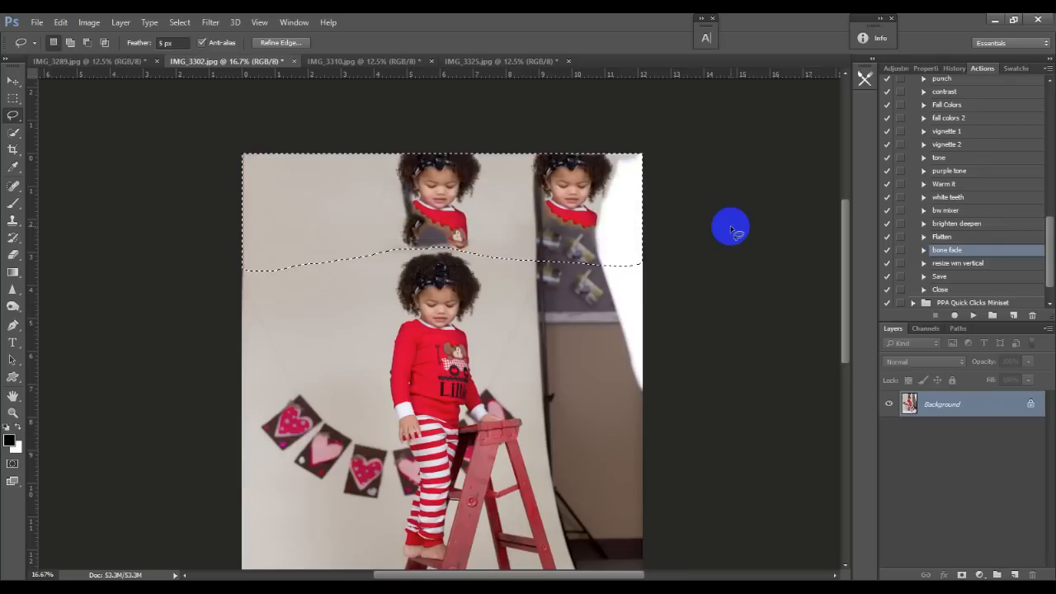
Step: Revert IMG_3302.jpg to the state before the lasso selection and the Content-Aware fill
left_click(953, 68)
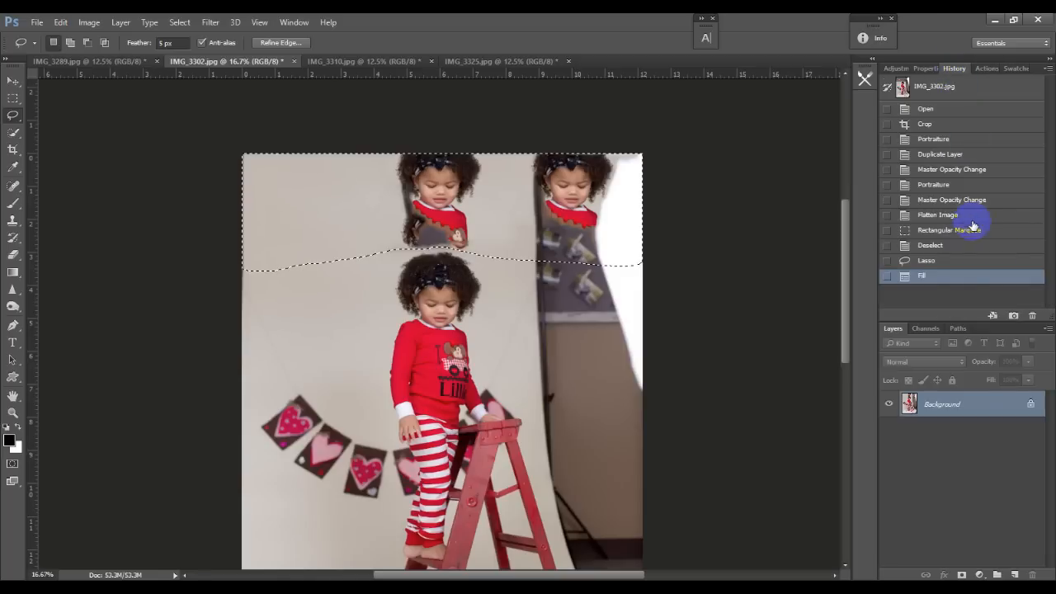
left_click(927, 260)
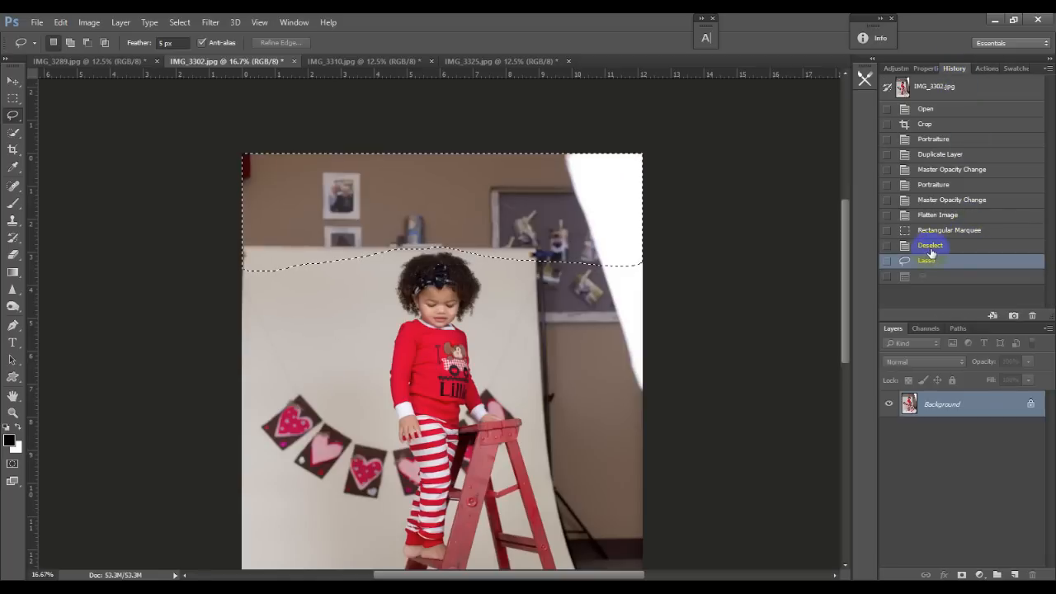
left_click(927, 247)
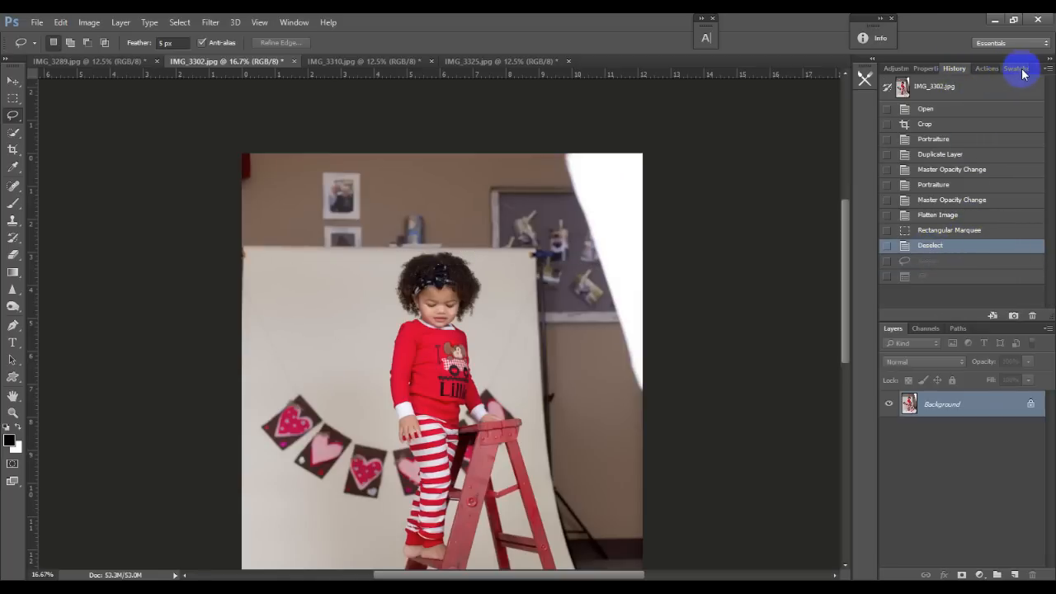
Step: Duplicate the Background layer of IMG_3302.jpg onto a new layer
left_click(983, 69)
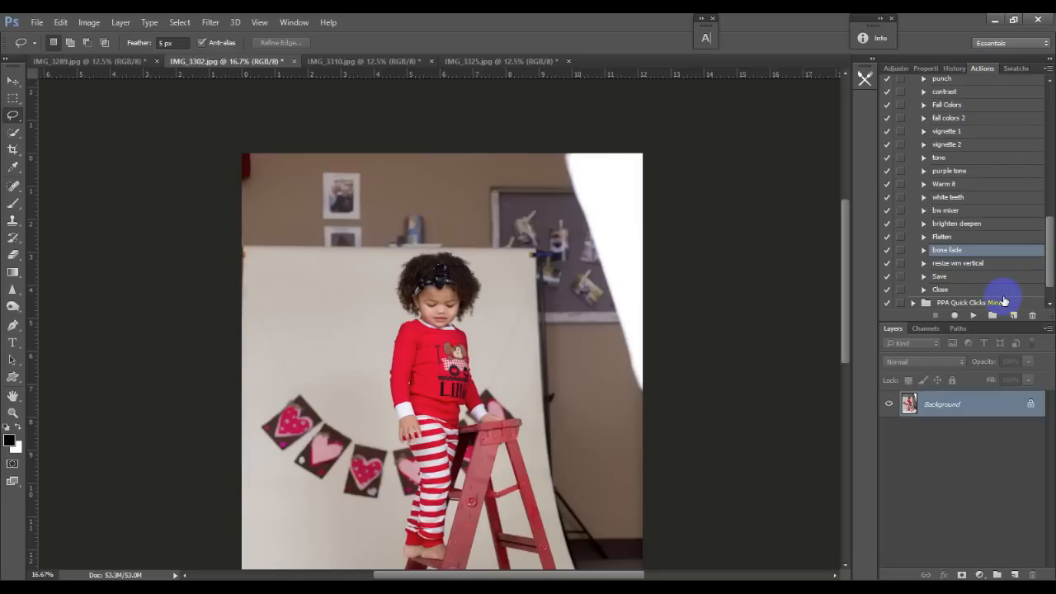
key("ctrl+j")
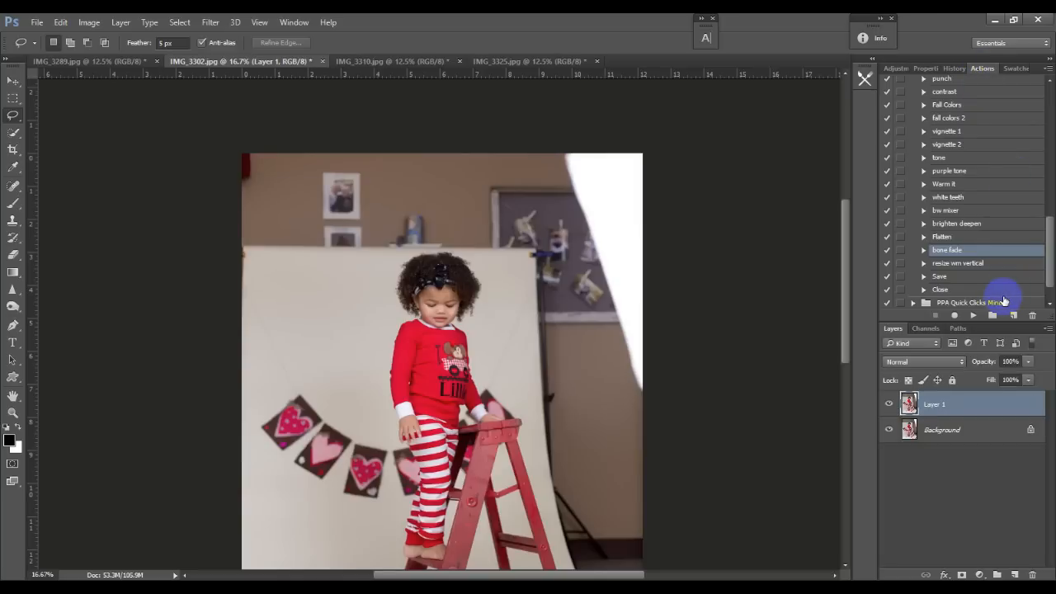
key("ctrl+plus")
key("ctrl+plus")
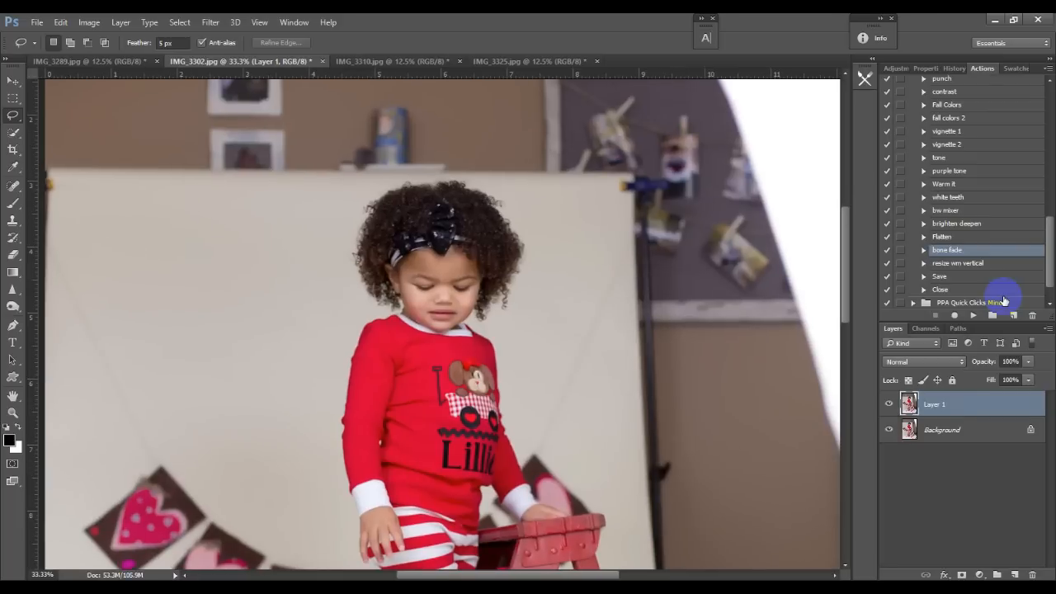
Step: Quick-select the girl's hair, face and most of her red shirt on Layer 1
left_click(13, 135)
left_click_drag(370, 234, 401, 202)
mouse_move(510, 224)
left_mouse_down()
mouse_move(435, 195)
mouse_move(461, 194)
mouse_move(499, 242)
left_mouse_up()
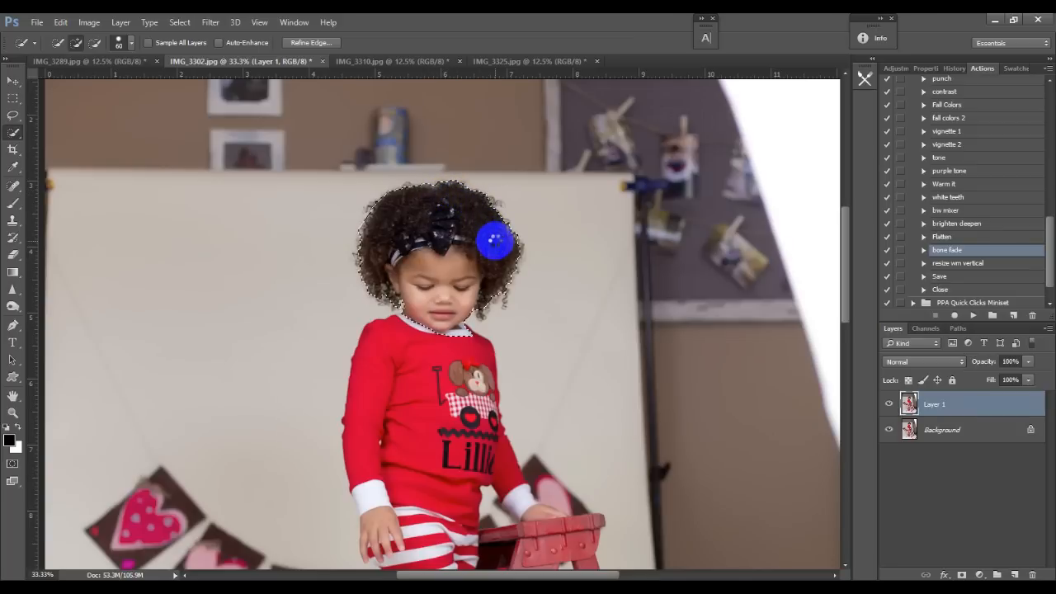
mouse_move(415, 275)
left_mouse_down()
mouse_move(408, 334)
mouse_move(383, 344)
mouse_move(480, 351)
left_mouse_up()
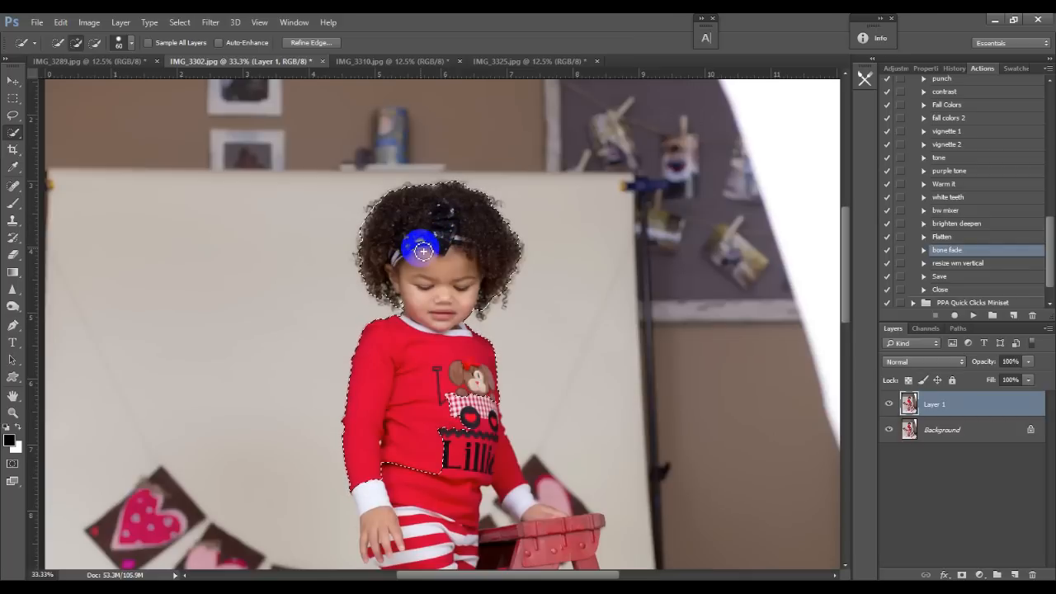
scroll(471, 302, "down", 3)
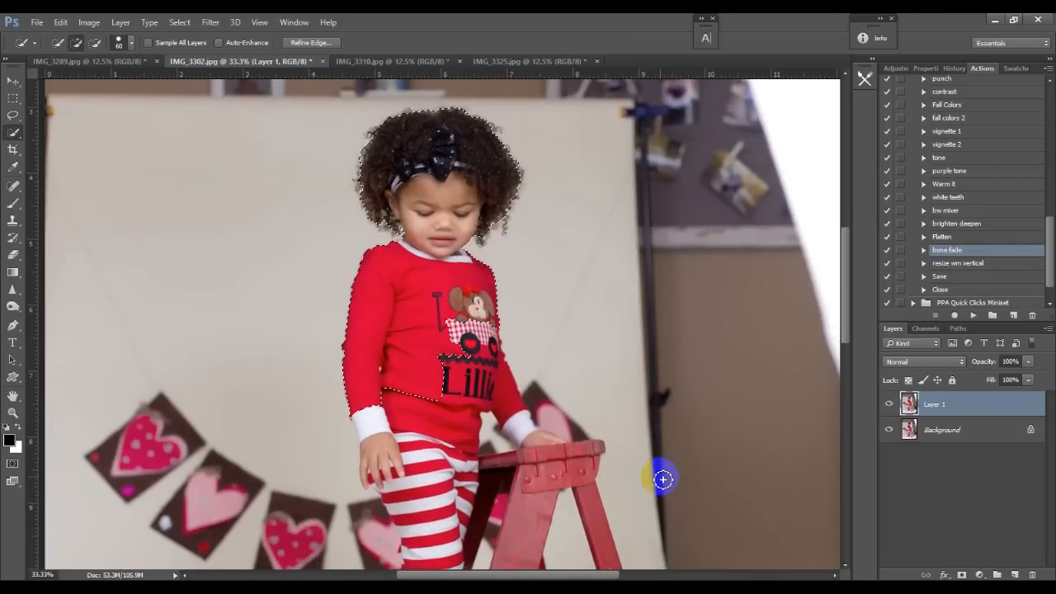
scroll(662, 479, "down", 2)
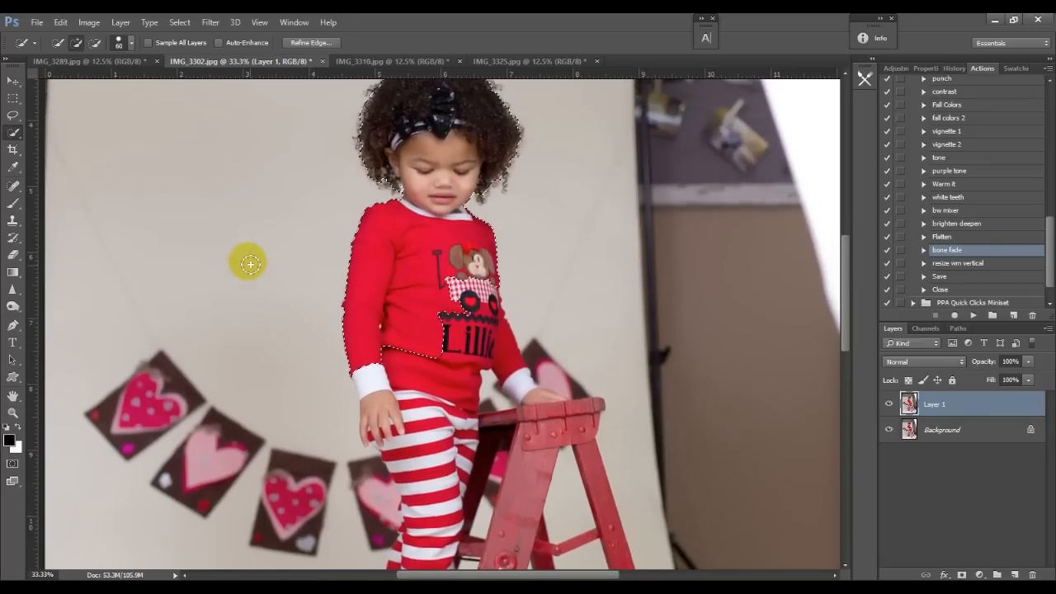
Step: Refine the selection's edge around the girl's curls with a size 141 refine brush and output it as a selection
scroll(247, 260, "up", 5)
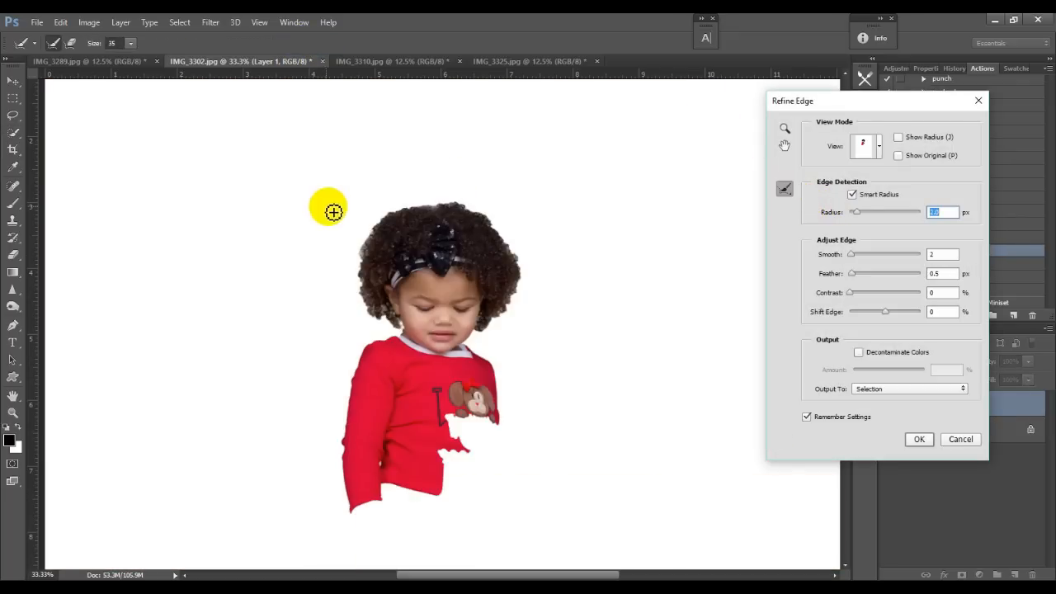
left_click(131, 43)
left_click_drag(132, 56, 183, 64)
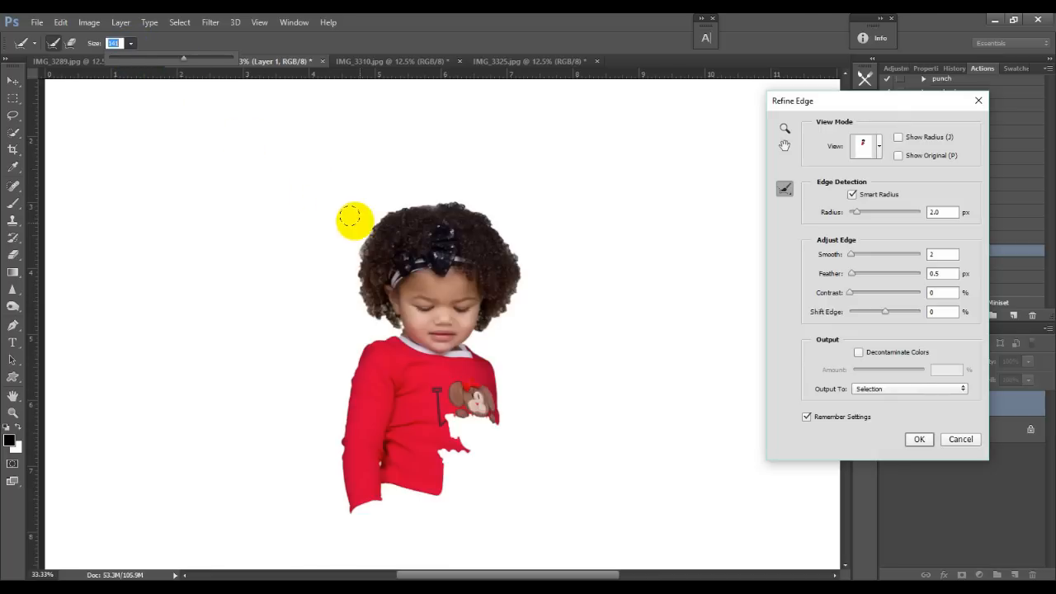
left_click(355, 300)
mouse_move(354, 304)
left_mouse_down()
mouse_move(392, 323)
mouse_move(353, 282)
mouse_move(360, 235)
mouse_move(401, 200)
mouse_move(452, 191)
mouse_move(501, 227)
mouse_move(513, 279)
mouse_move(505, 301)
mouse_move(463, 336)
mouse_move(494, 339)
mouse_move(520, 302)
mouse_move(519, 258)
mouse_move(497, 216)
mouse_move(429, 210)
left_mouse_up()
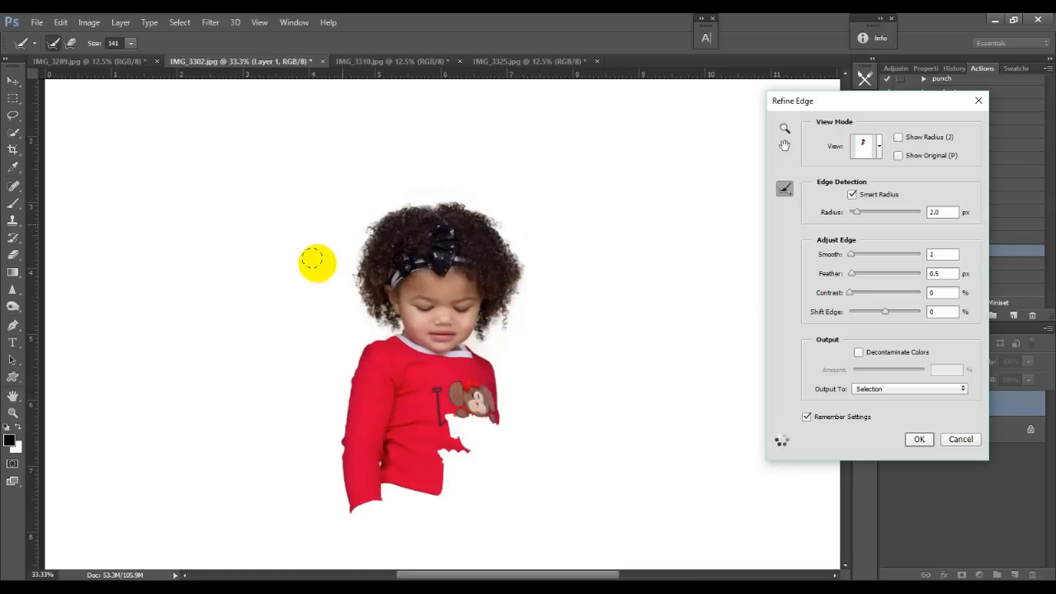
left_click(924, 439)
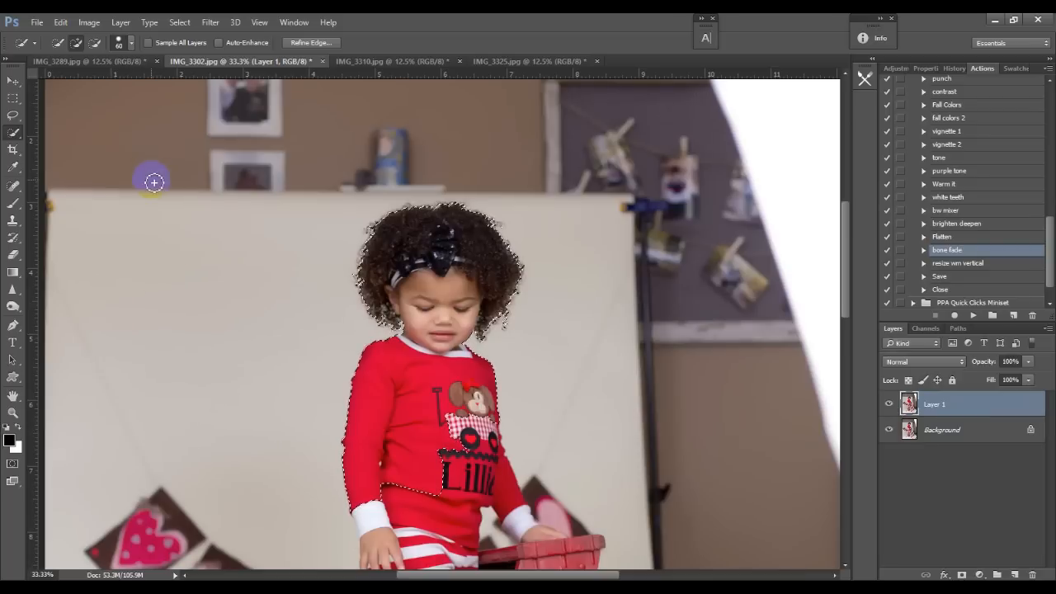
Step: Invert the selection so the girl is protected and reduce the Brush size to 300
left_click(179, 22)
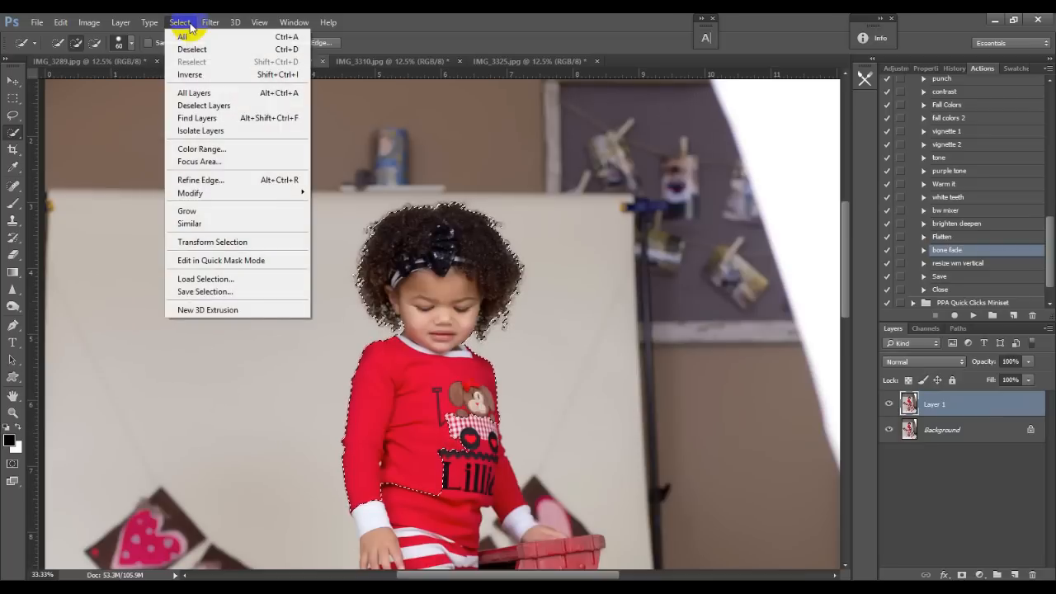
left_click(189, 71)
left_click(12, 204)
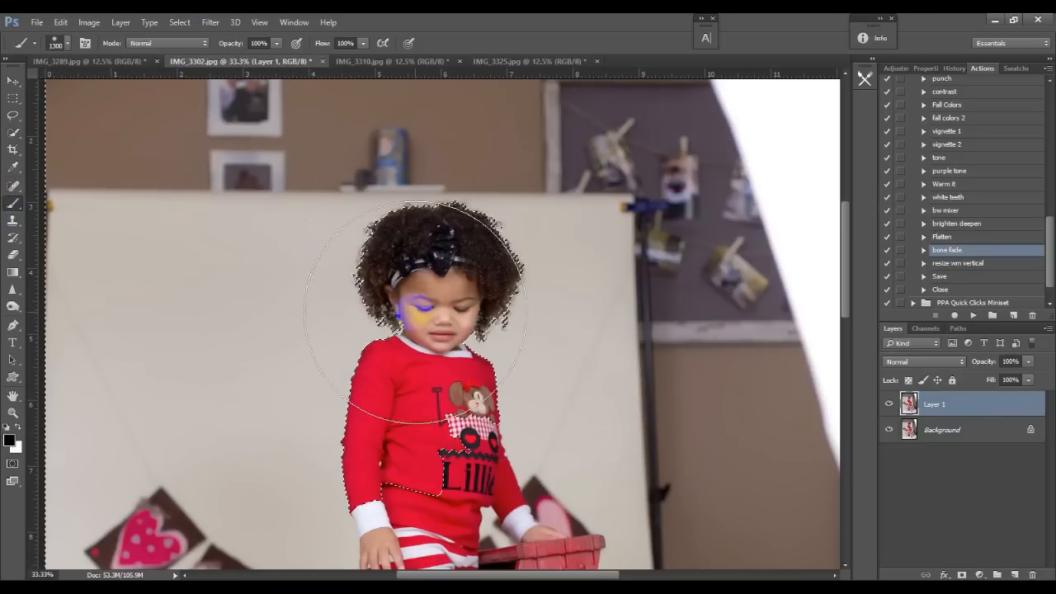
key("bracketleft")
key("bracketleft")
key("bracketleft")
key("bracketleft")
key("bracketleft")
key("bracketleft")
key("bracketleft")
key("bracketleft")
key("bracketleft")
key("bracketleft")
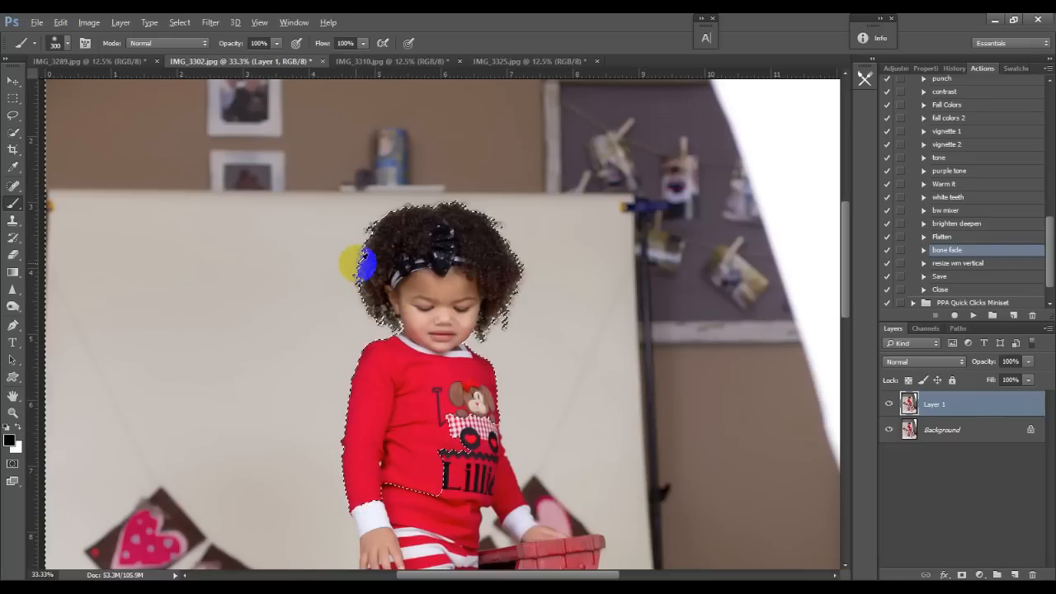
Step: Sample the backdrop colour beside the girl's hair and paint over the wall above her, enlarging the brush to 700
left_click(344, 249, "alt")
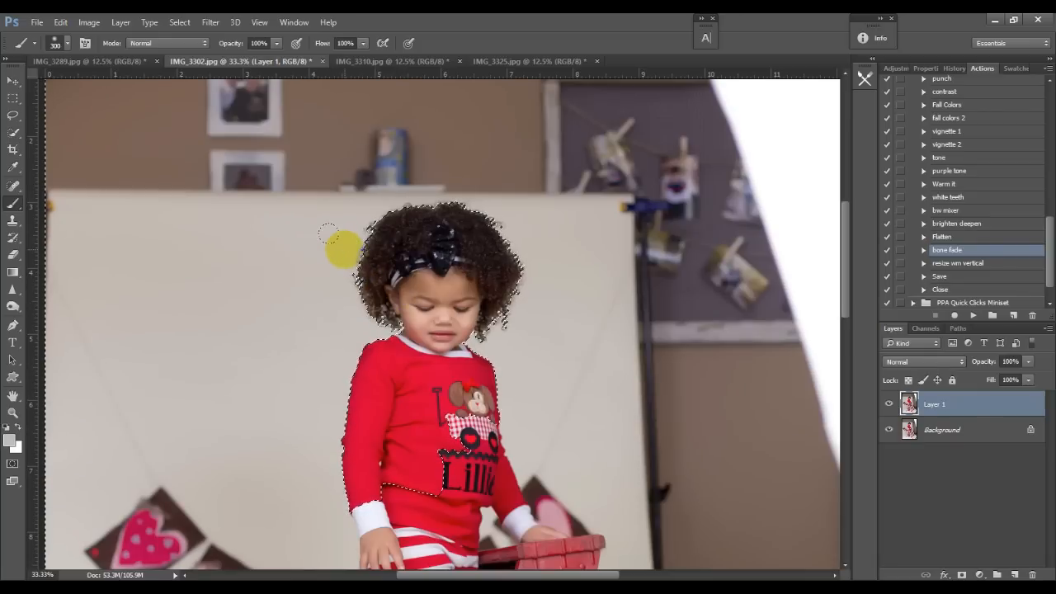
mouse_move(340, 224)
left_mouse_down()
mouse_move(366, 173)
mouse_move(406, 159)
mouse_move(438, 165)
mouse_move(393, 172)
mouse_move(502, 168)
mouse_move(355, 143)
mouse_move(355, 179)
mouse_move(264, 168)
mouse_move(435, 170)
mouse_move(548, 157)
mouse_move(382, 135)
mouse_move(494, 114)
mouse_move(320, 121)
mouse_move(431, 152)
left_mouse_up()
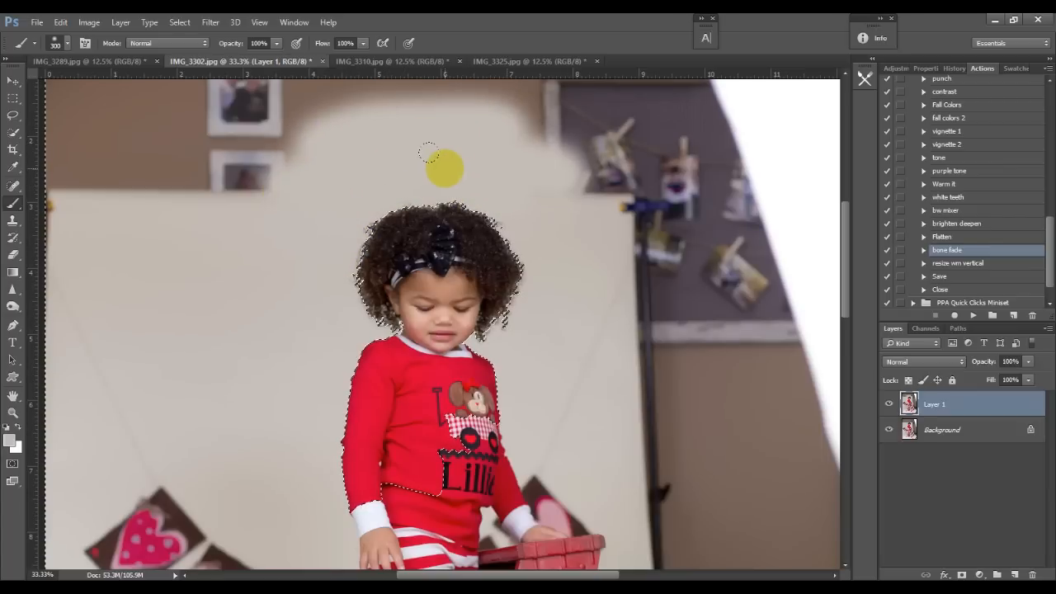
key("ctrl+minus")
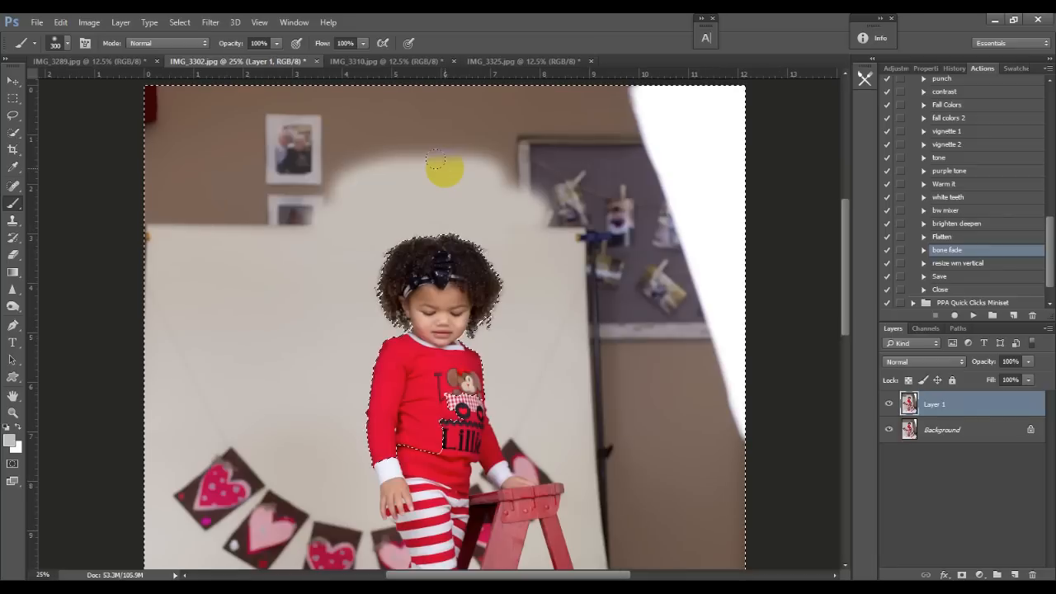
mouse_move(457, 177)
left_mouse_down()
mouse_move(448, 124)
mouse_move(413, 99)
mouse_move(334, 175)
mouse_move(492, 158)
mouse_move(502, 137)
mouse_move(338, 132)
mouse_move(189, 147)
mouse_move(130, 220)
mouse_move(153, 141)
mouse_move(335, 94)
left_mouse_up()
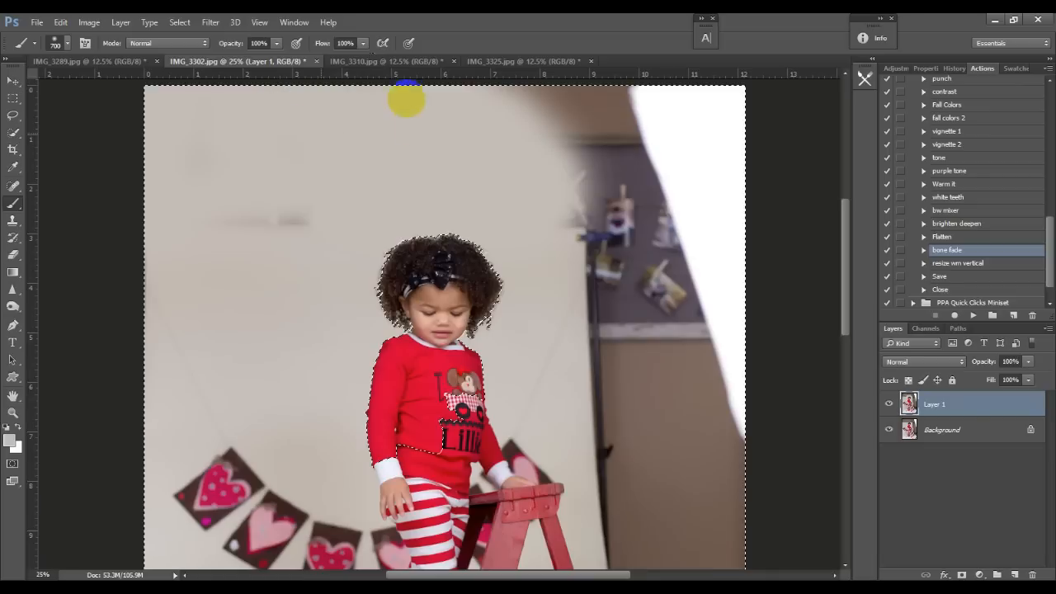
mouse_move(192, 101)
left_mouse_down()
mouse_move(474, 108)
mouse_move(294, 165)
mouse_move(597, 168)
mouse_move(674, 74)
mouse_move(650, 207)
mouse_move(287, 111)
mouse_move(404, 90)
mouse_move(396, 95)
left_mouse_up()
scroll(397, 96, "down", 1)
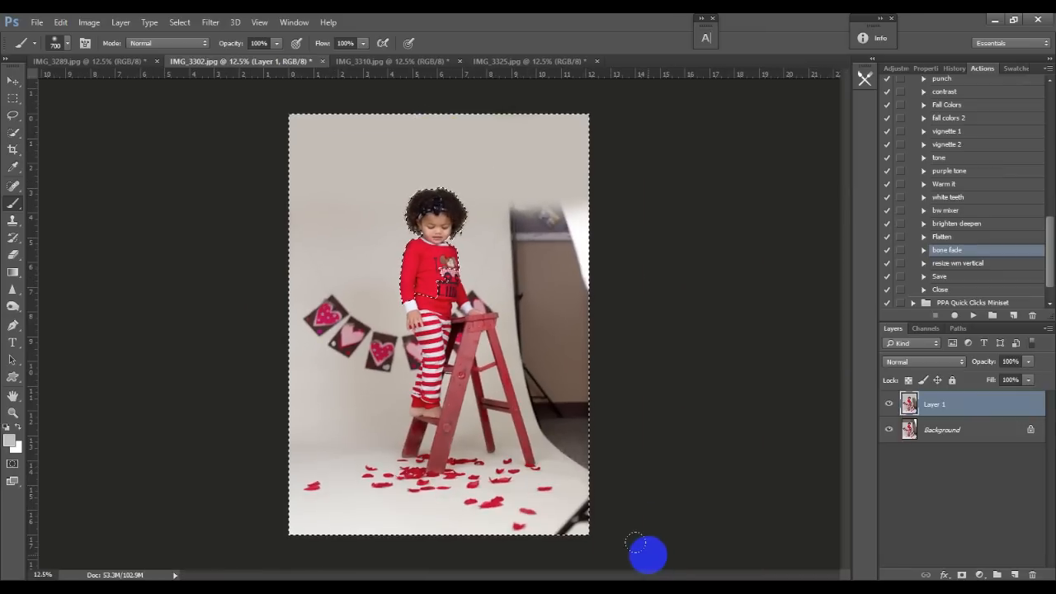
Step: Paint sampled floor colours over the dark lower-right corner of the photo and its adjoining backdrop edge, and clear the selection
left_click(580, 499, "alt")
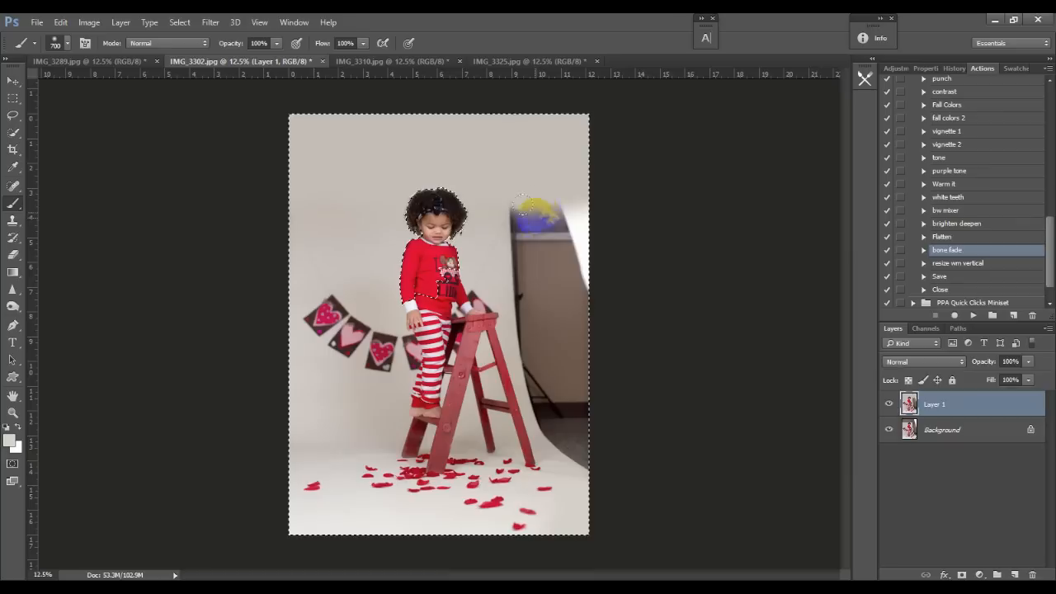
left_click(581, 472, "alt")
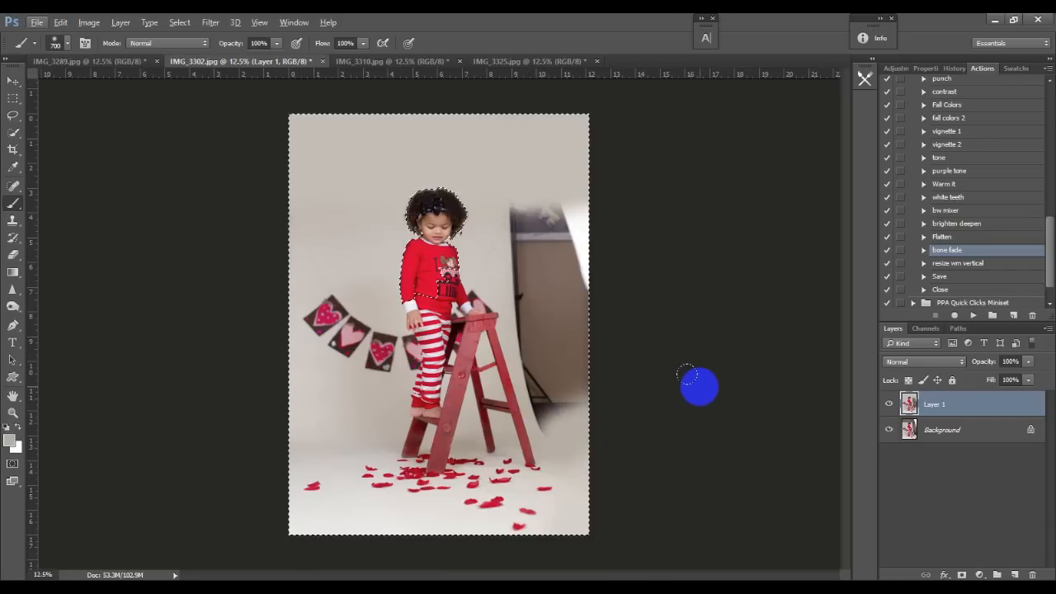
left_click(178, 22)
left_click(219, 49)
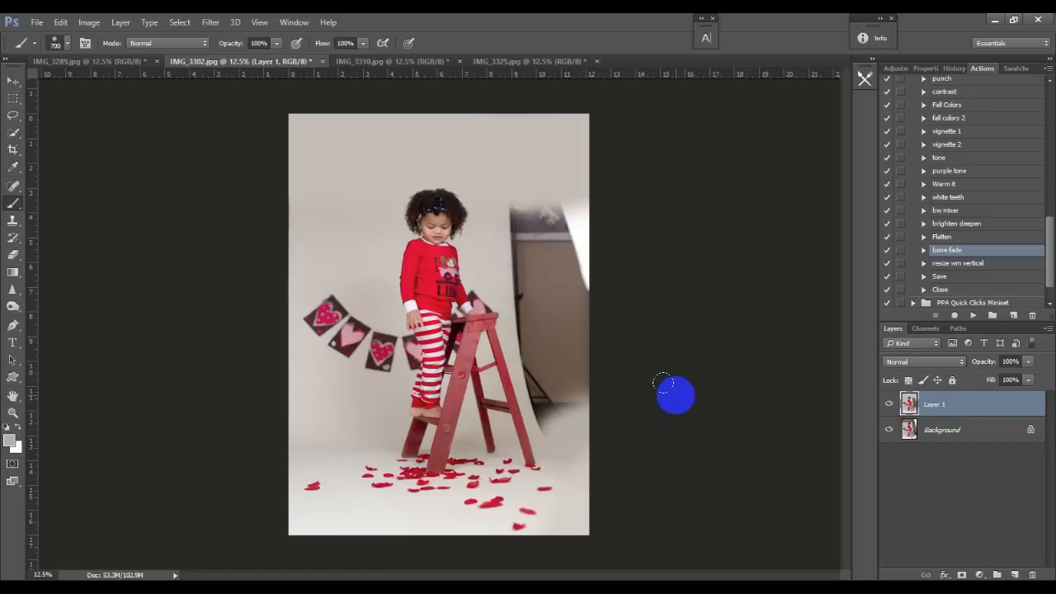
Step: Add a new layer and paint backdrop colour over the remaining wall and stand right of the ladder, enlarging the brush to 1100
key("ctrl+plus")
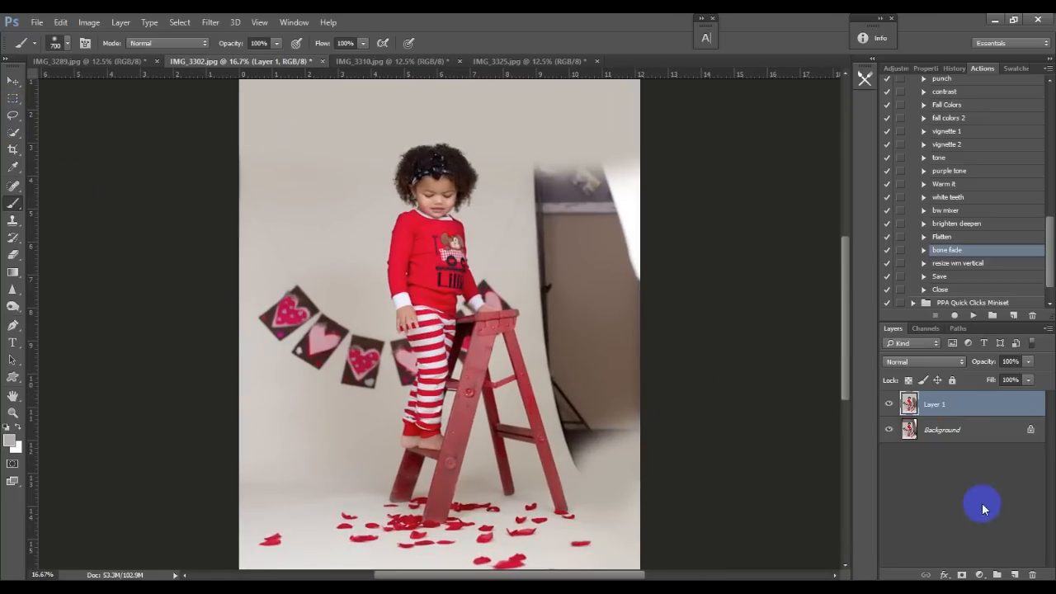
left_click(1016, 575)
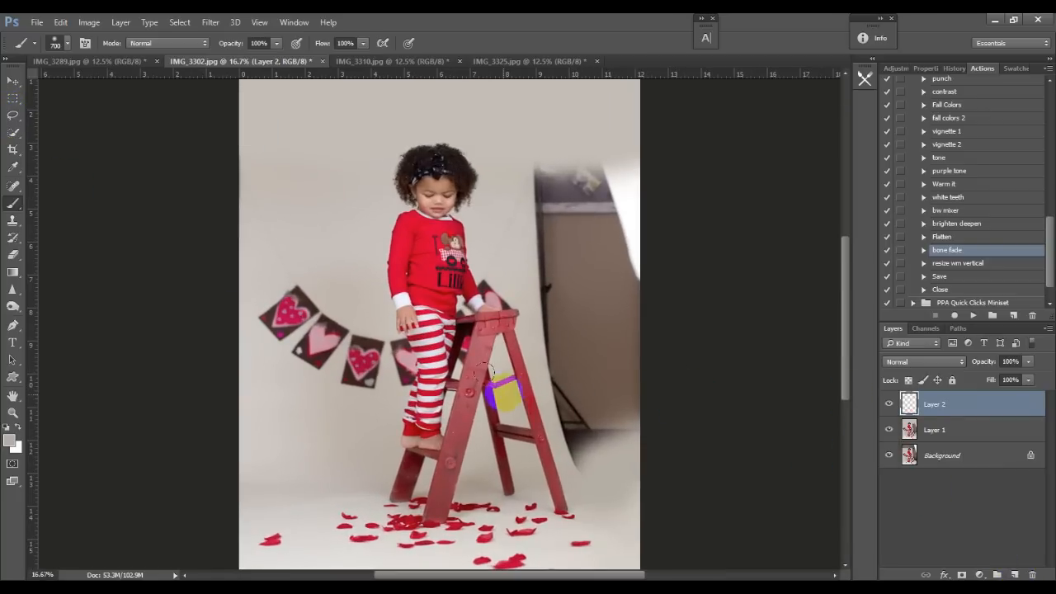
left_click_drag(492, 427, 443, 405)
mouse_move(470, 147)
left_mouse_down()
mouse_move(476, 141)
mouse_move(496, 180)
left_mouse_up()
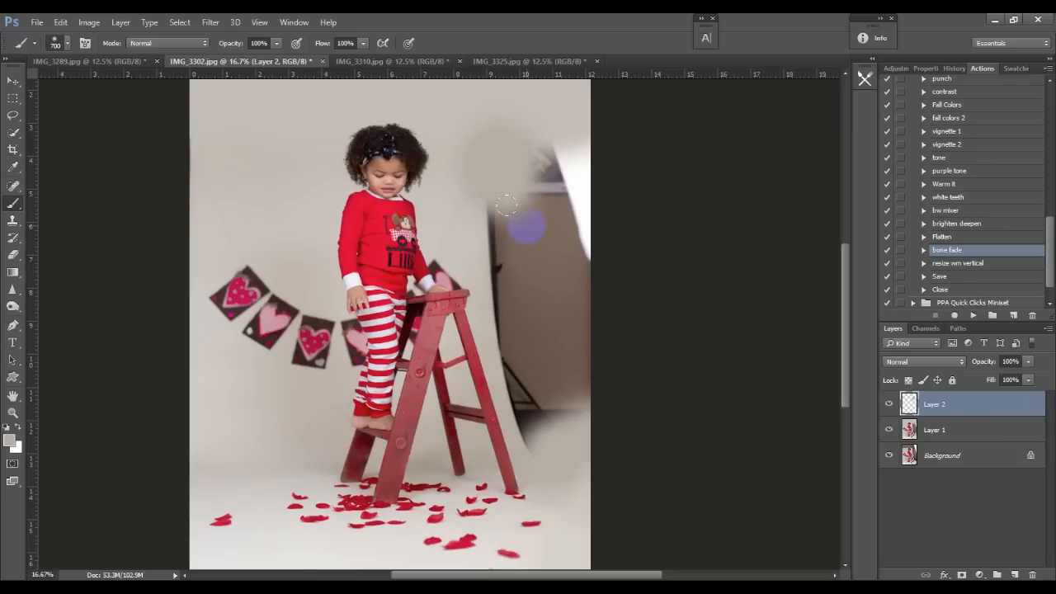
mouse_move(470, 132)
left_mouse_down()
mouse_move(476, 165)
mouse_move(465, 145)
mouse_move(545, 124)
mouse_move(564, 130)
mouse_move(560, 193)
mouse_move(517, 198)
mouse_move(483, 238)
mouse_move(483, 212)
mouse_move(489, 265)
mouse_move(498, 262)
mouse_move(492, 352)
mouse_move(524, 379)
mouse_move(531, 439)
mouse_move(556, 372)
mouse_move(552, 249)
mouse_move(568, 290)
left_mouse_up()
key("bracketright")
key("bracketright")
key("bracketright")
key("bracketright")
mouse_move(601, 335)
left_mouse_down()
mouse_move(570, 257)
mouse_move(516, 199)
mouse_move(570, 111)
mouse_move(595, 122)
left_mouse_up()
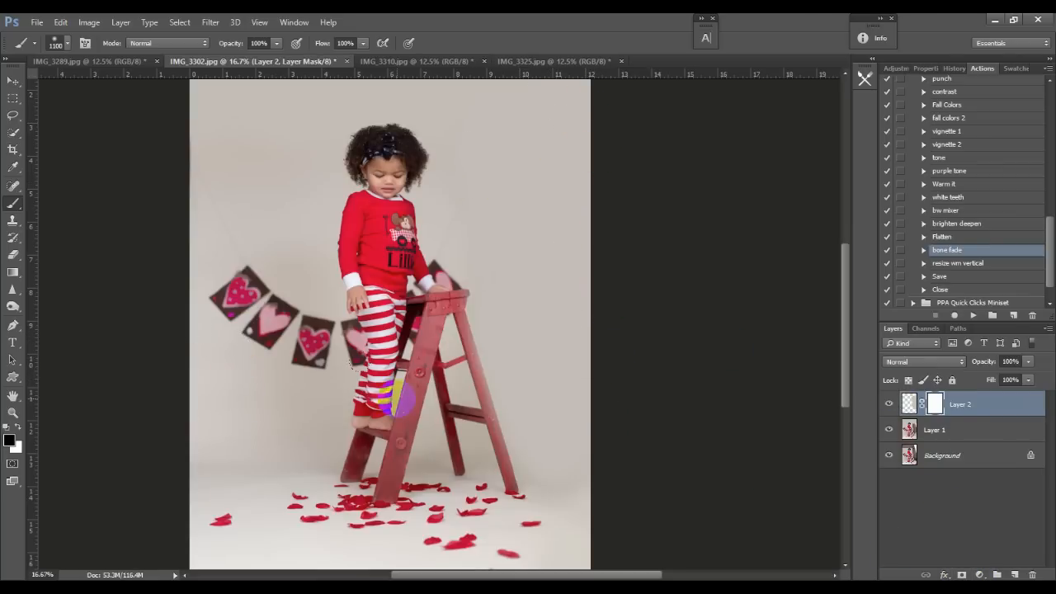
Step: Mask Layer 2 and paint black on the mask with a size 300 brush to restore the ladder's right legs
left_click_drag(453, 337, 473, 412)
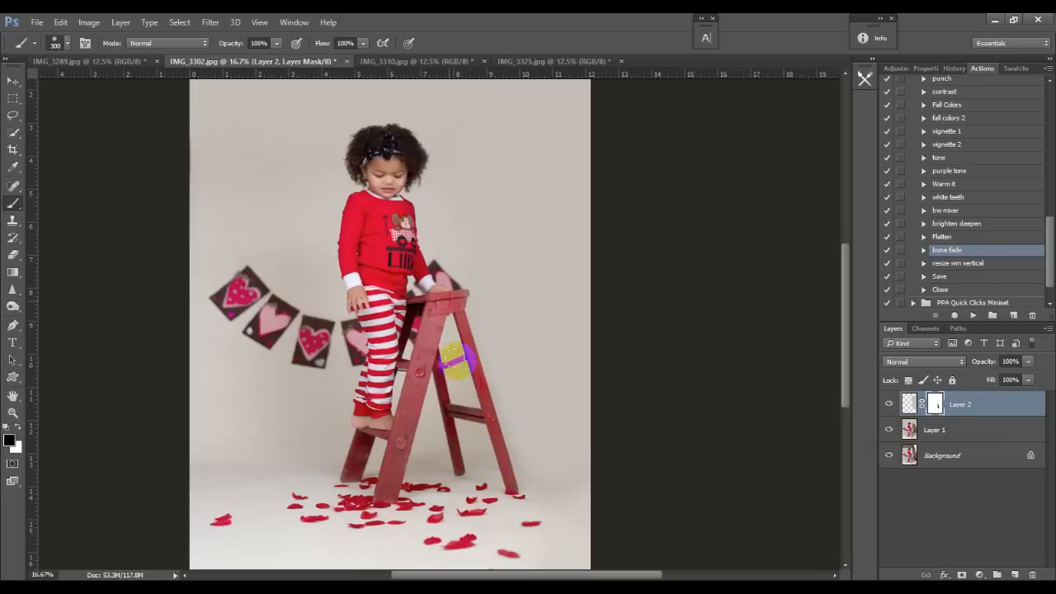
key("ctrl+minus")
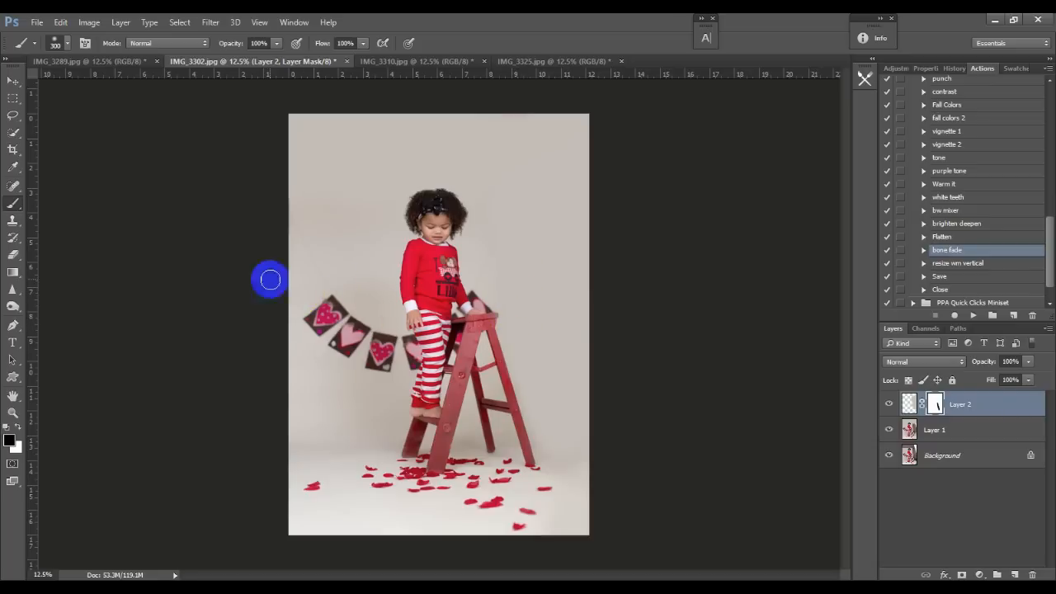
Step: Lasso the heart banner left of the girl on Layer 1, copy it to a new layer and place that layer topmost
left_click(13, 113)
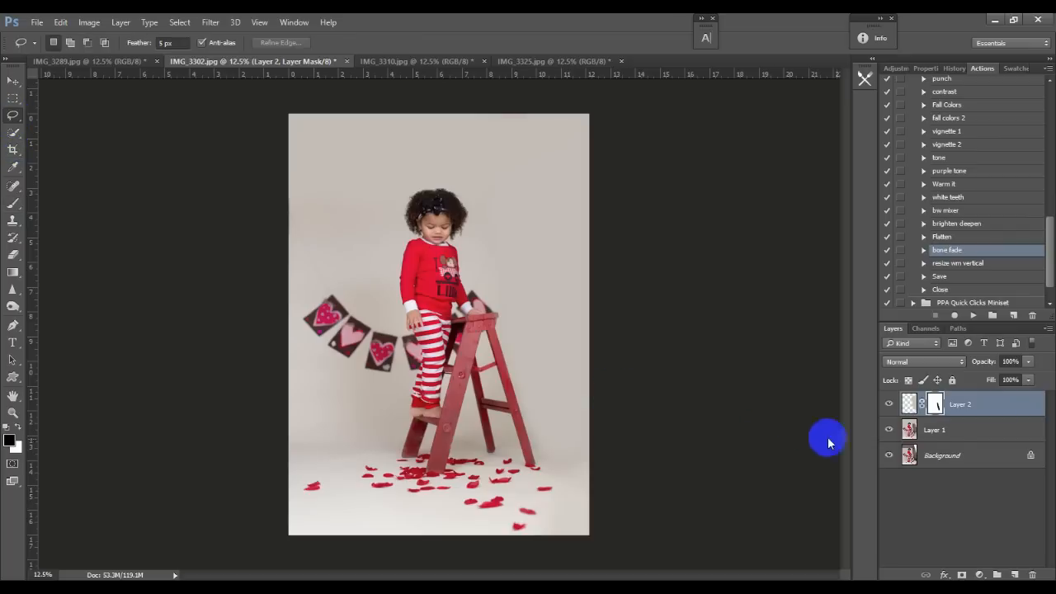
left_click(943, 431)
mouse_move(300, 303)
left_mouse_down()
mouse_move(307, 342)
mouse_move(374, 393)
left_mouse_up()
left_click_drag(353, 291, 357, 290)
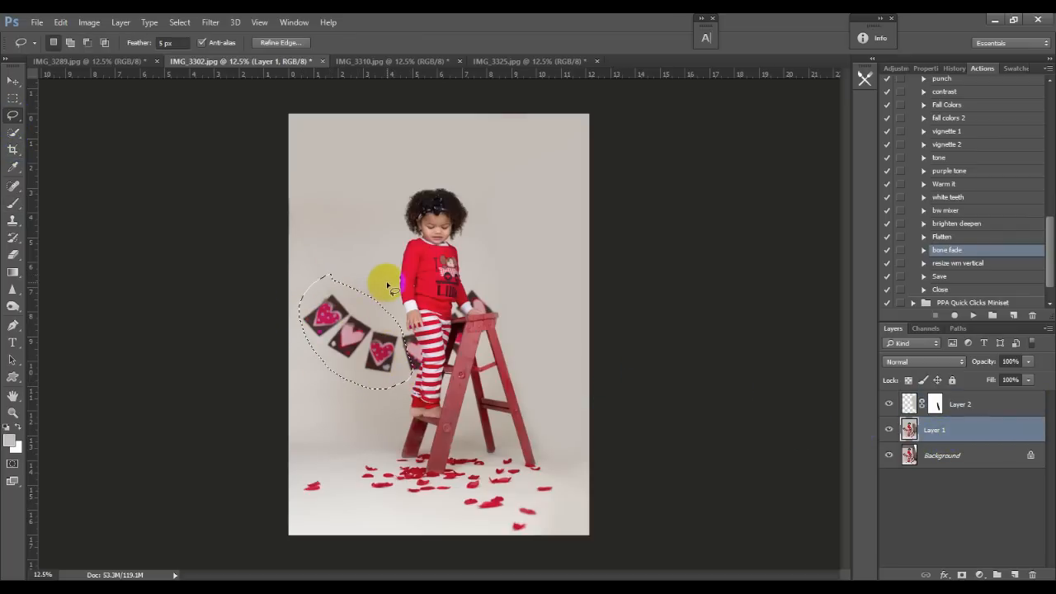
key("ctrl+j")
left_click(644, 308)
left_click_drag(964, 427, 964, 400)
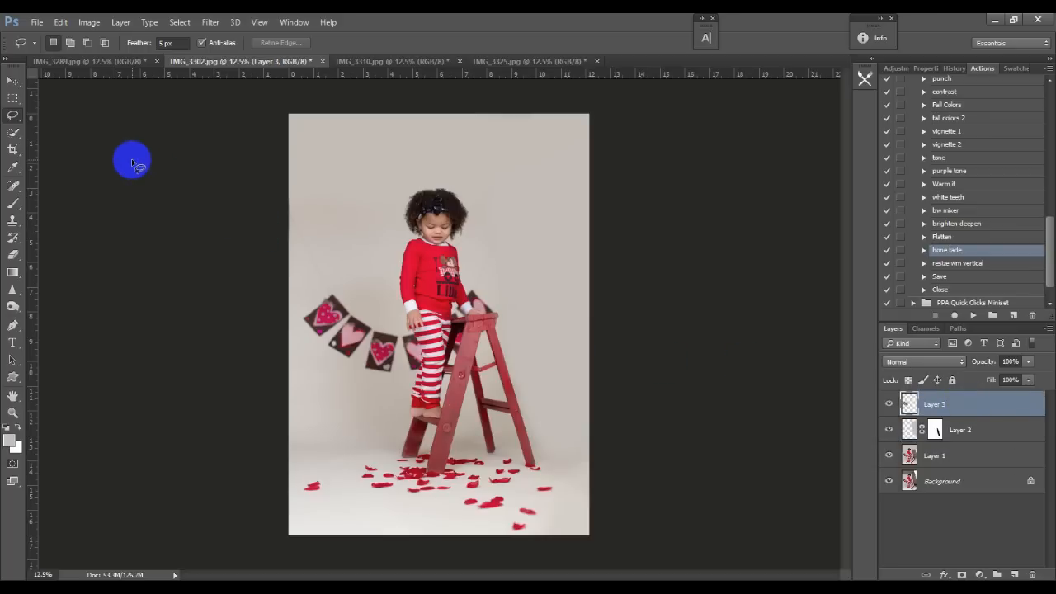
key("ctrl+t")
right_click(306, 342)
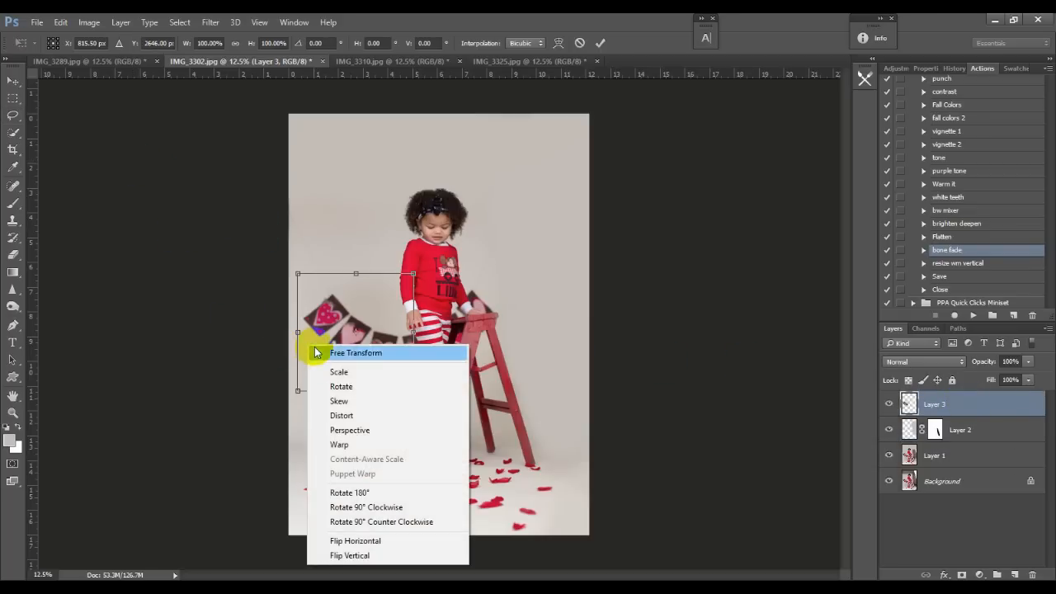
left_click(355, 541)
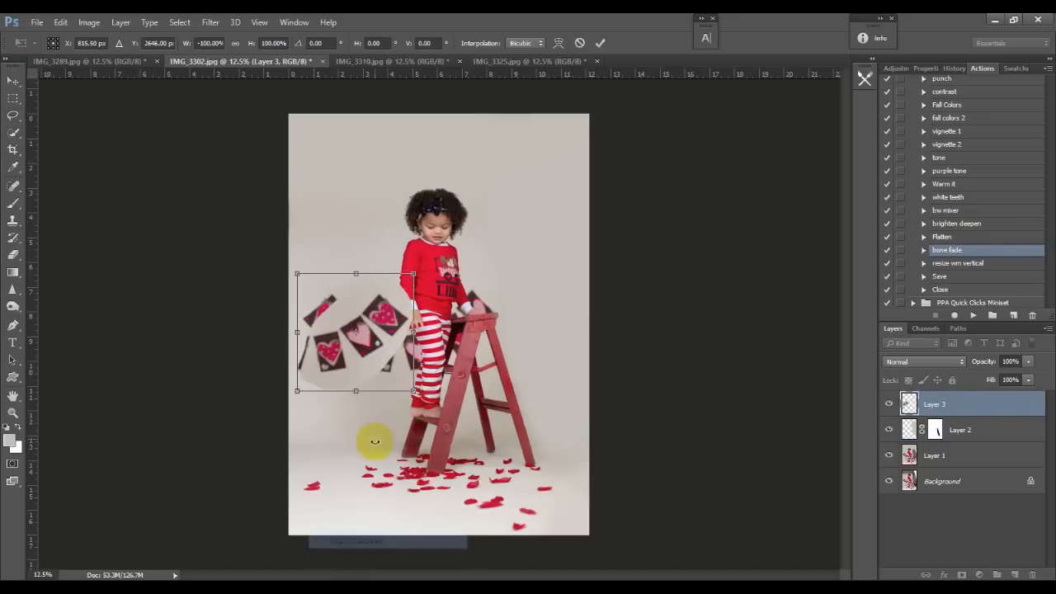
left_click_drag(349, 370, 548, 295)
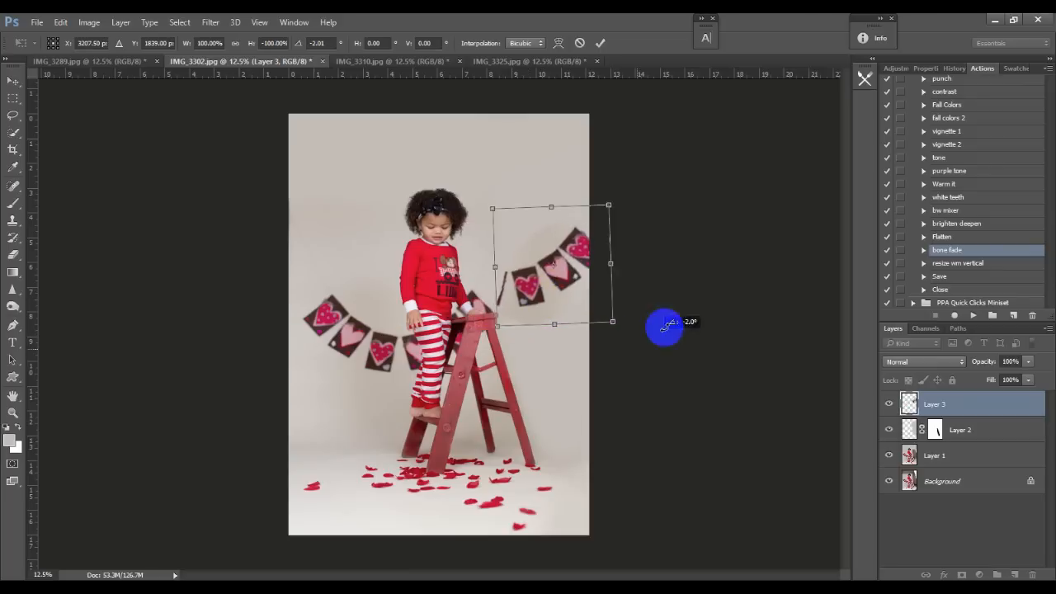
left_click_drag(641, 344, 698, 274)
left_click_drag(547, 263, 504, 238)
left_click_drag(624, 297, 617, 287)
left_click_drag(562, 262, 551, 261)
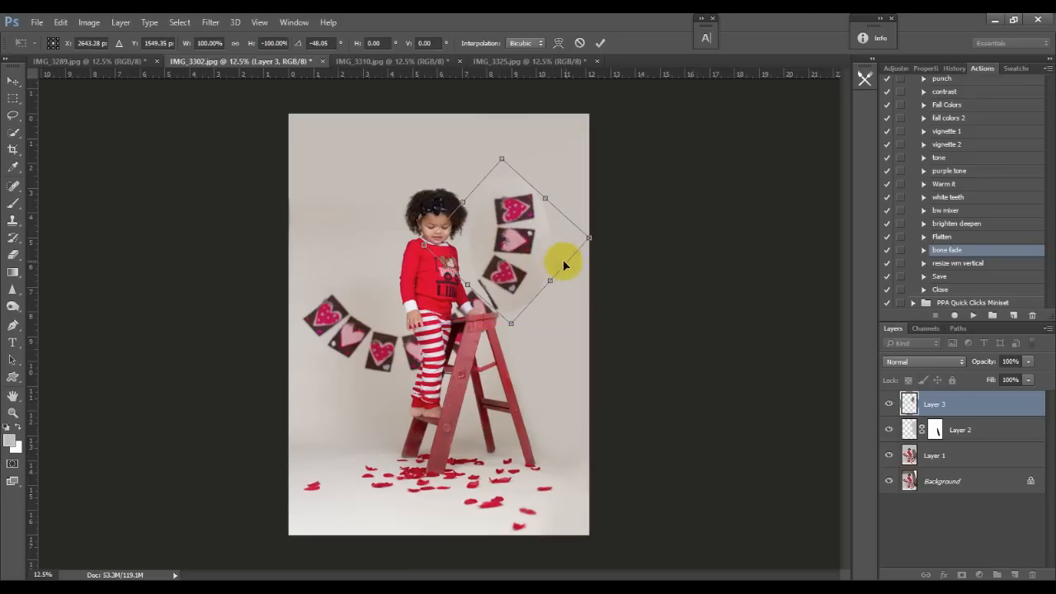
left_click(579, 44)
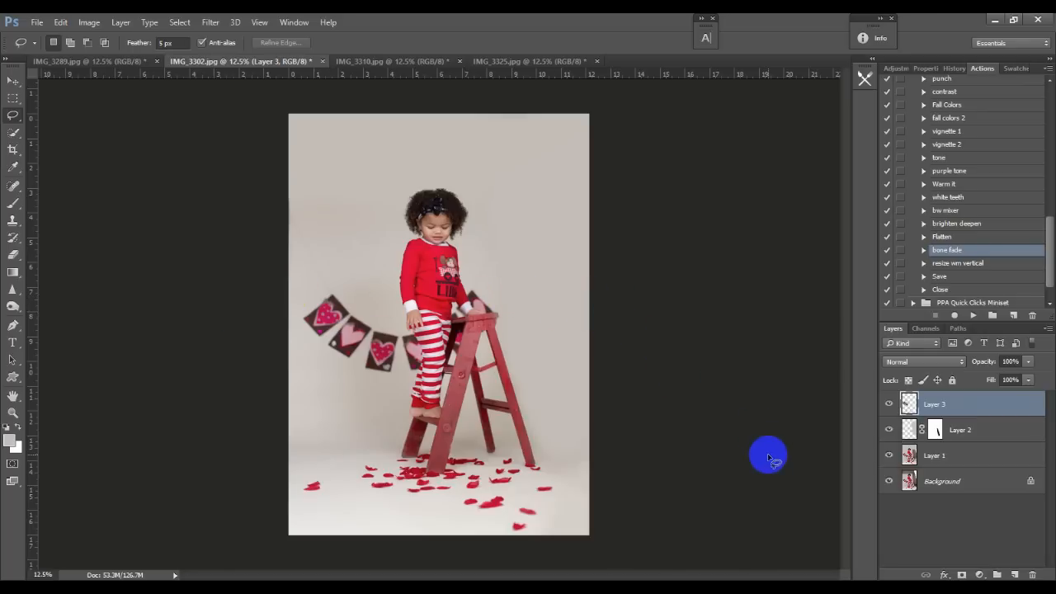
Step: Delete the copied heart banner layer and flatten the remaining layers into one background
left_click(1036, 575)
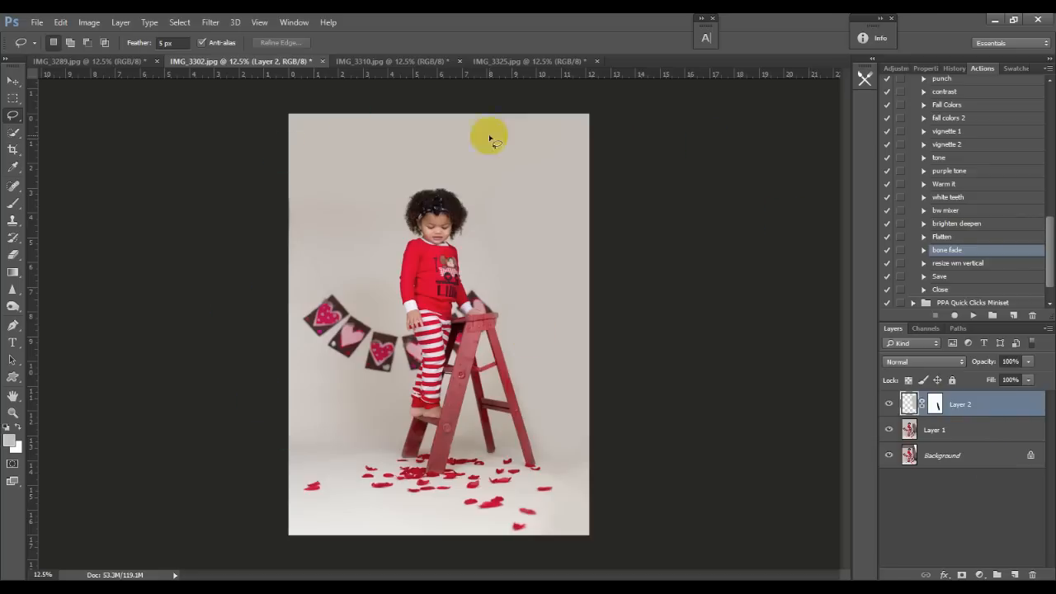
right_click(940, 442)
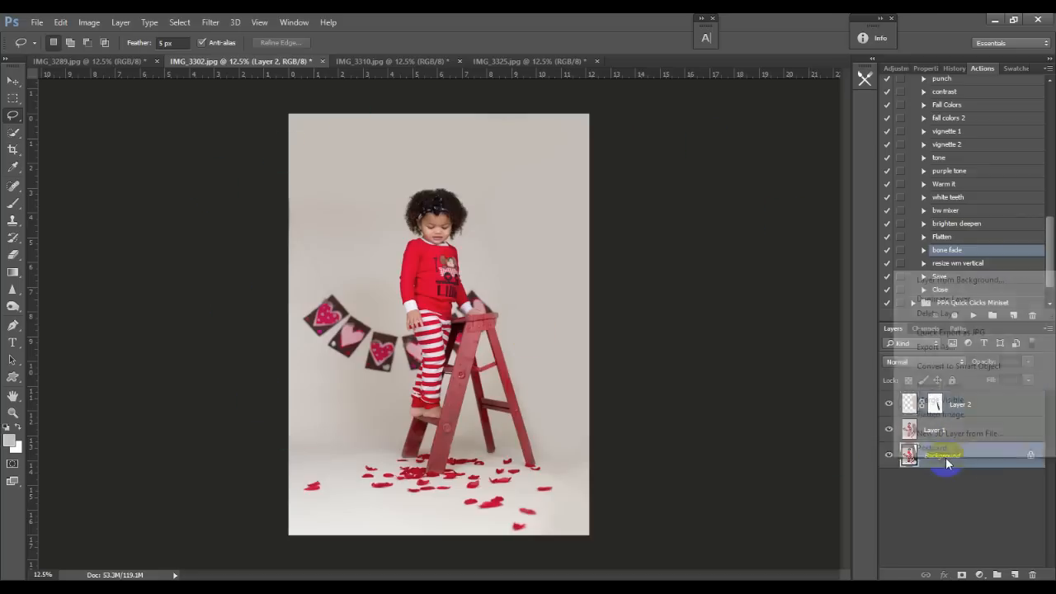
left_click(949, 414)
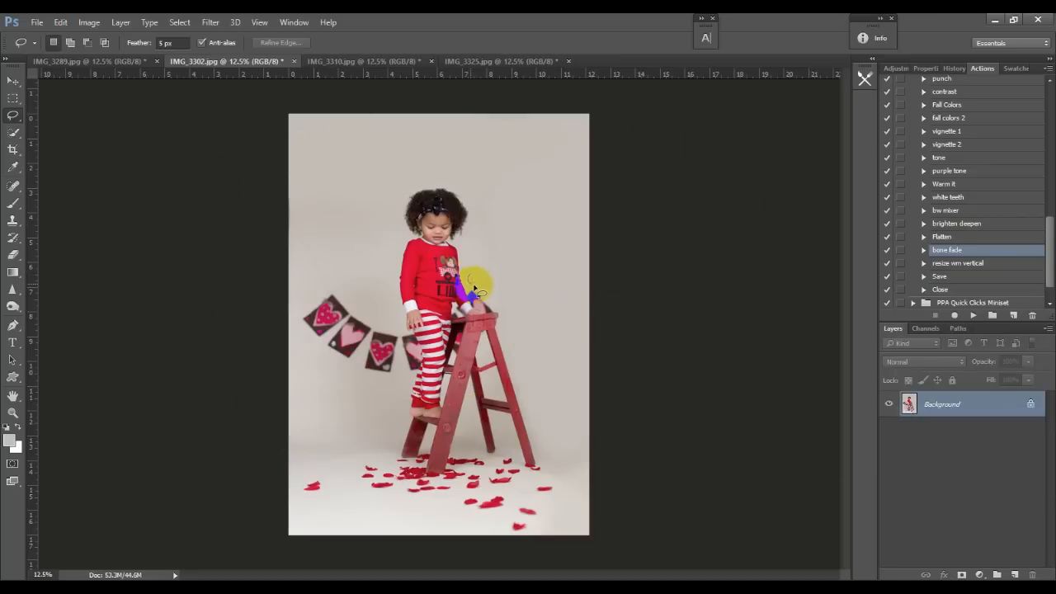
Step: Lasso the uneven backdrop patches right of the girl and above the heart banner, fill them with Content-Aware at 100% opacity, and deselect
mouse_move(495, 278)
left_mouse_down()
mouse_move(506, 253)
mouse_move(499, 226)
left_mouse_up()
left_click_drag(472, 275, 473, 281)
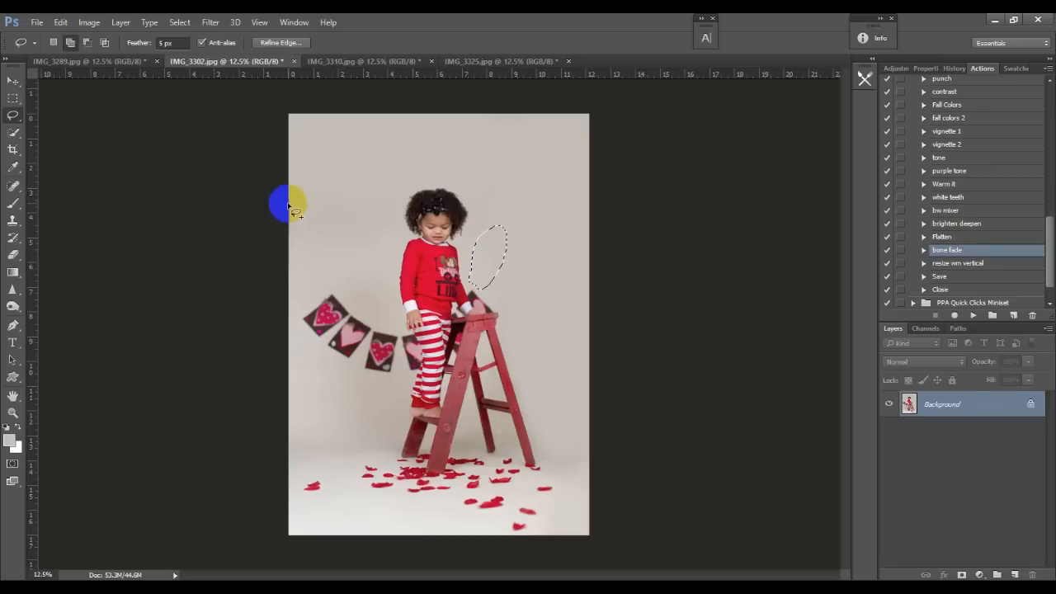
mouse_move(295, 196)
left_mouse_down()
mouse_move(342, 275)
mouse_move(331, 302)
mouse_move(315, 298)
mouse_move(297, 260)
mouse_move(291, 193)
left_mouse_up()
key("BackSpace")
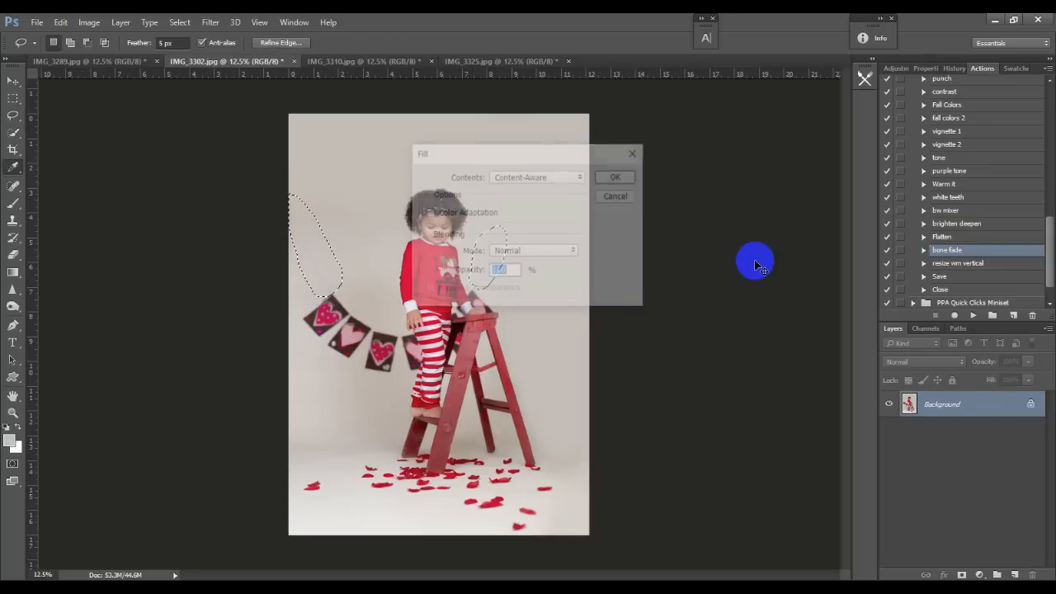
left_click(531, 177)
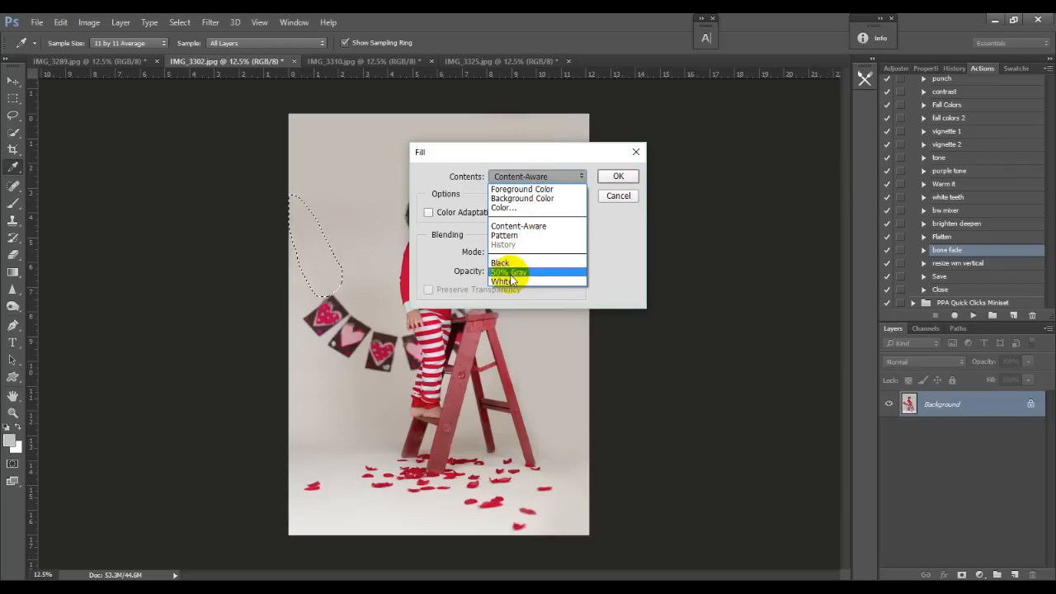
left_click(522, 227)
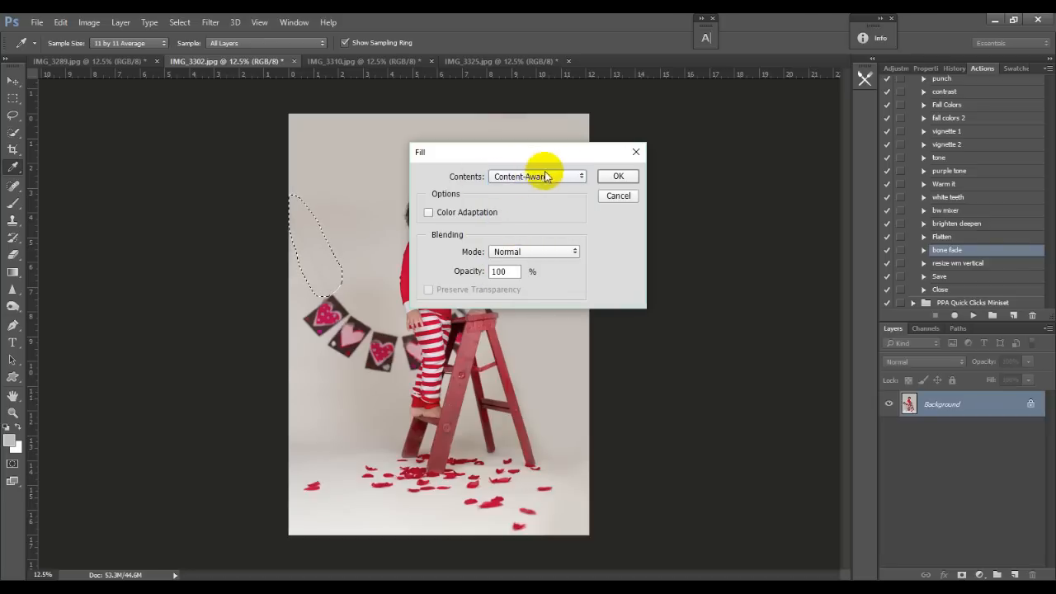
left_click(617, 176)
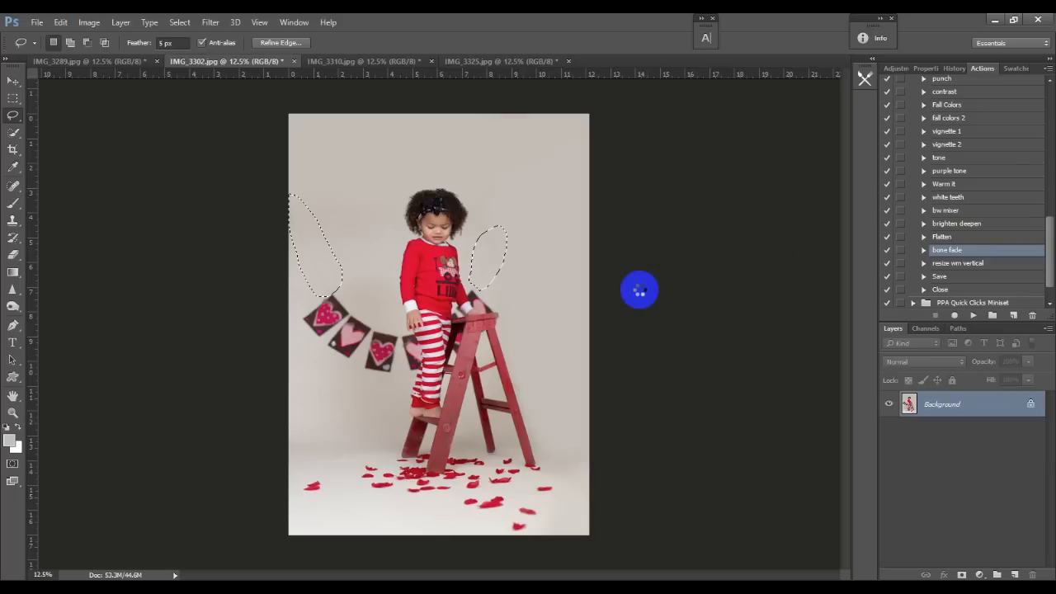
left_click(554, 290)
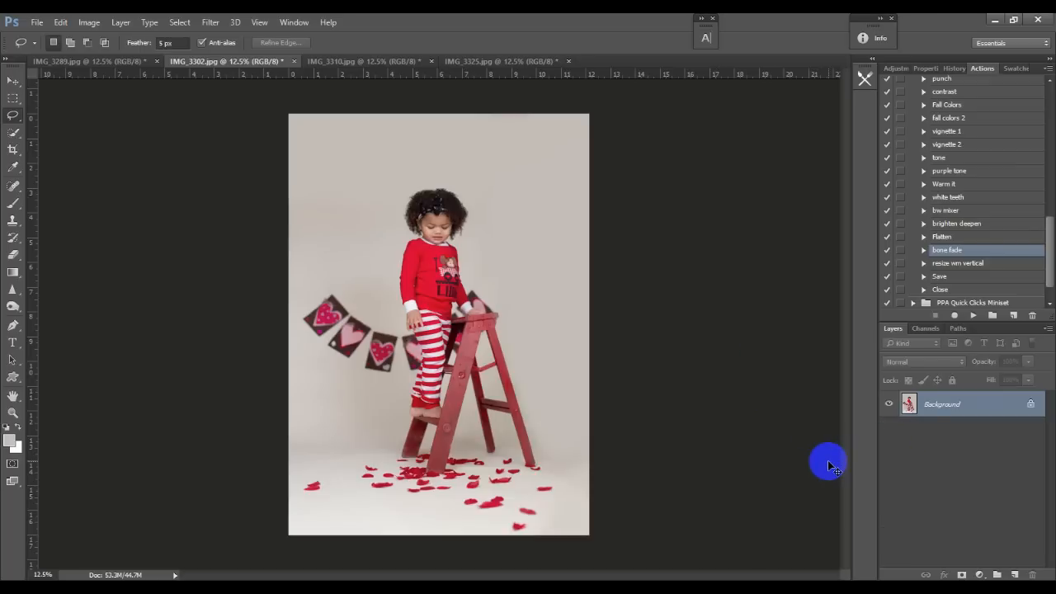
Step: Save IMG_3302.jpg as a progressive JPEG at Maximum quality 10 with 3 scans, and close it
key("ctrl+minus")
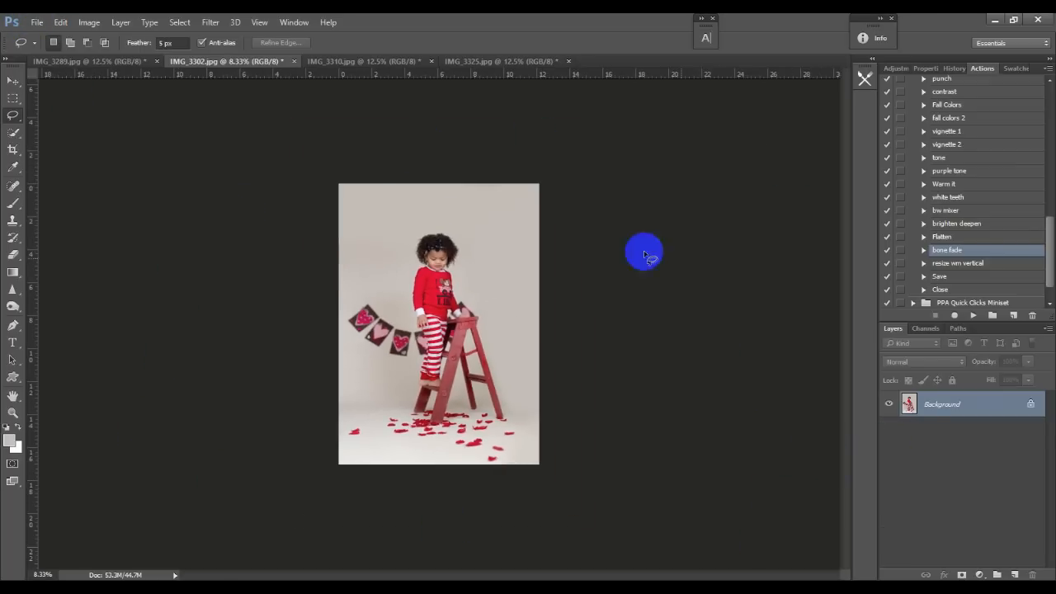
left_click(960, 279)
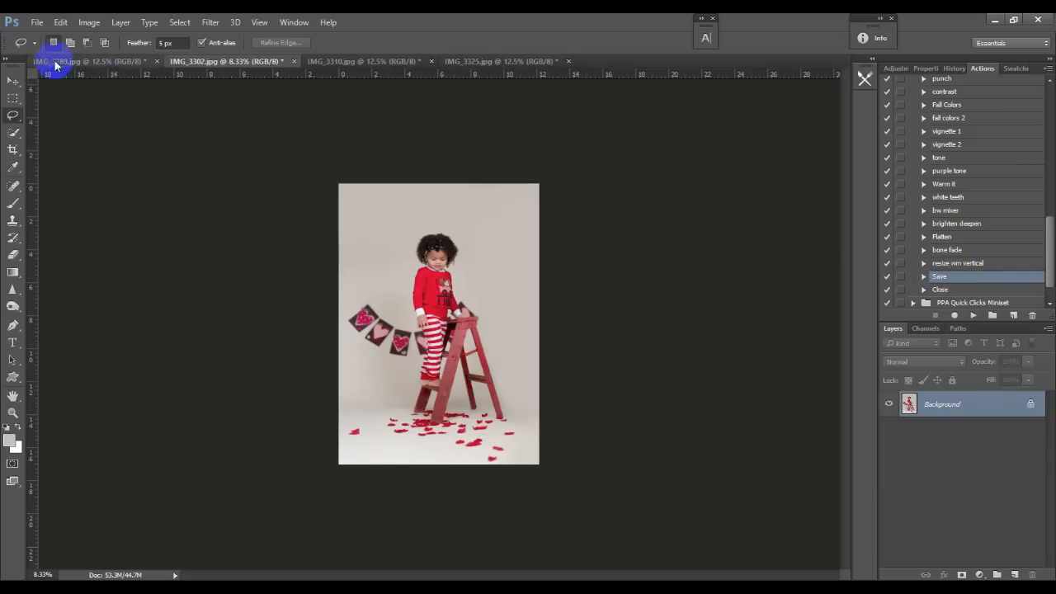
left_click(37, 22)
left_click(43, 155)
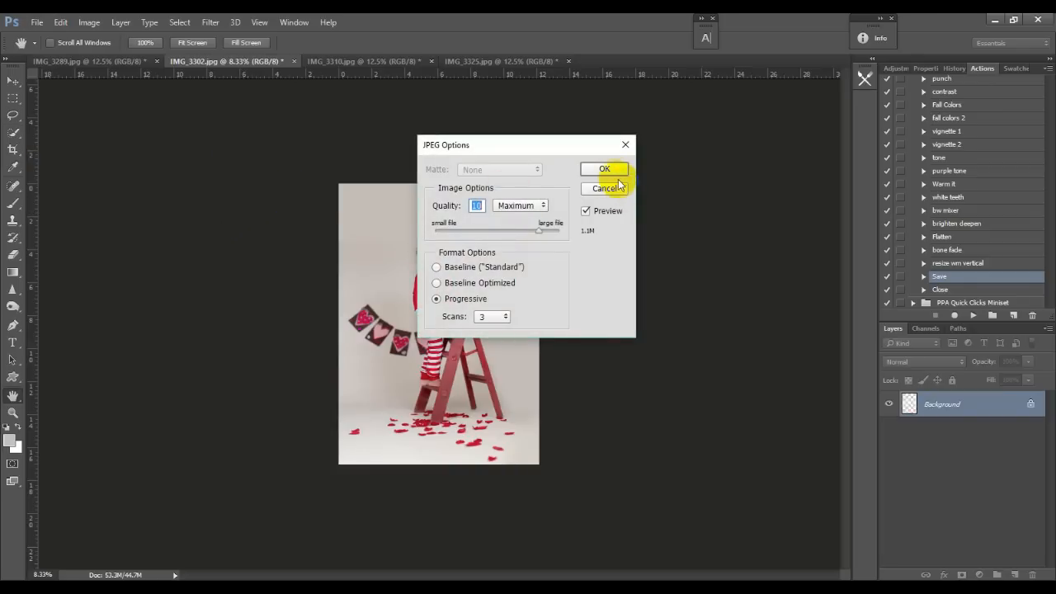
left_click(610, 169)
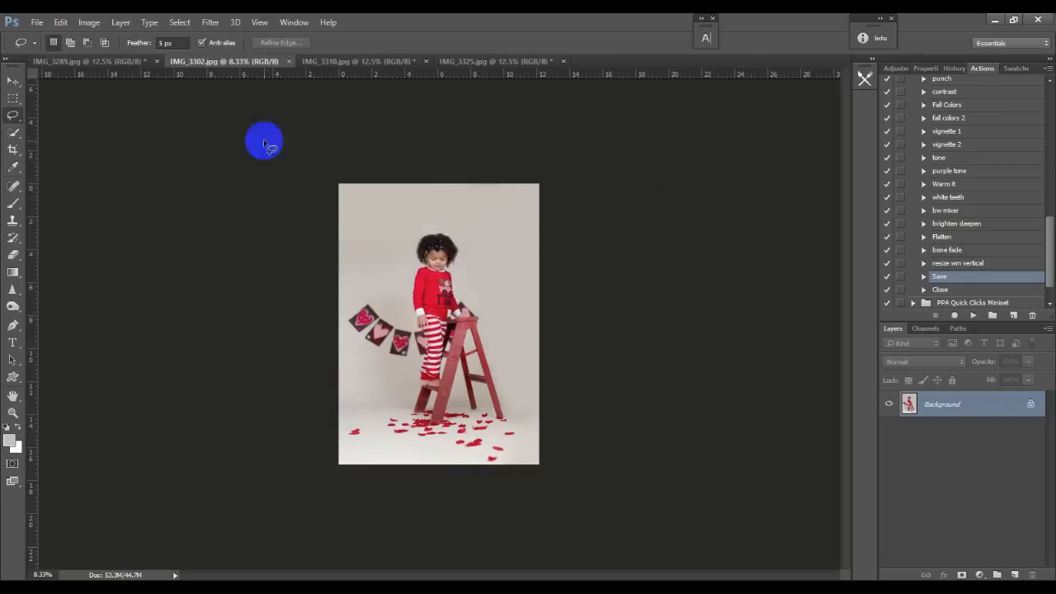
left_click(289, 62)
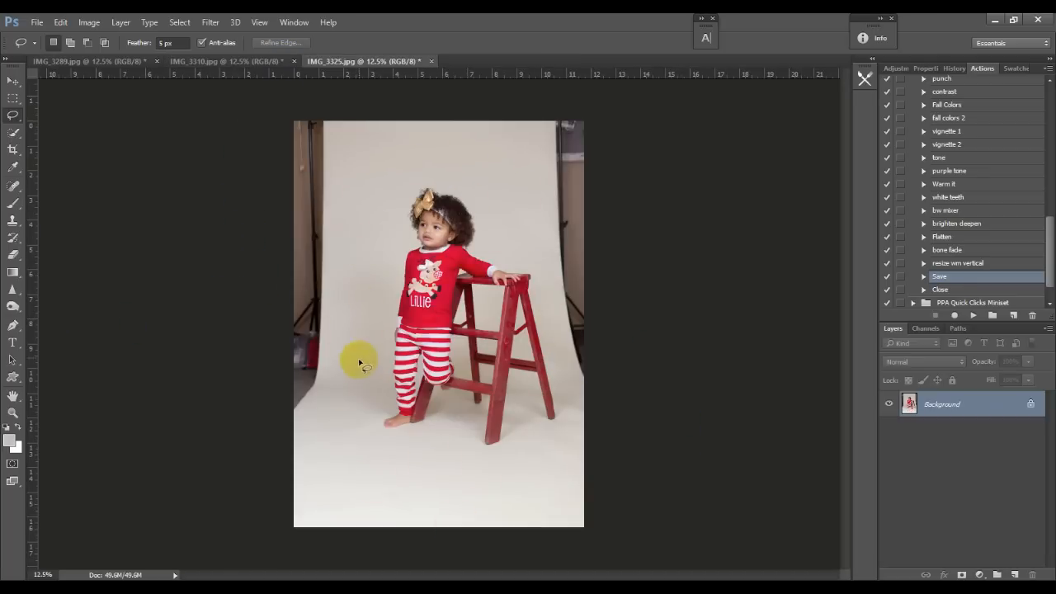
Step: Duplicate the Background layer of IMG_3325.jpg and make the duplicate the active layer
left_click(13, 97)
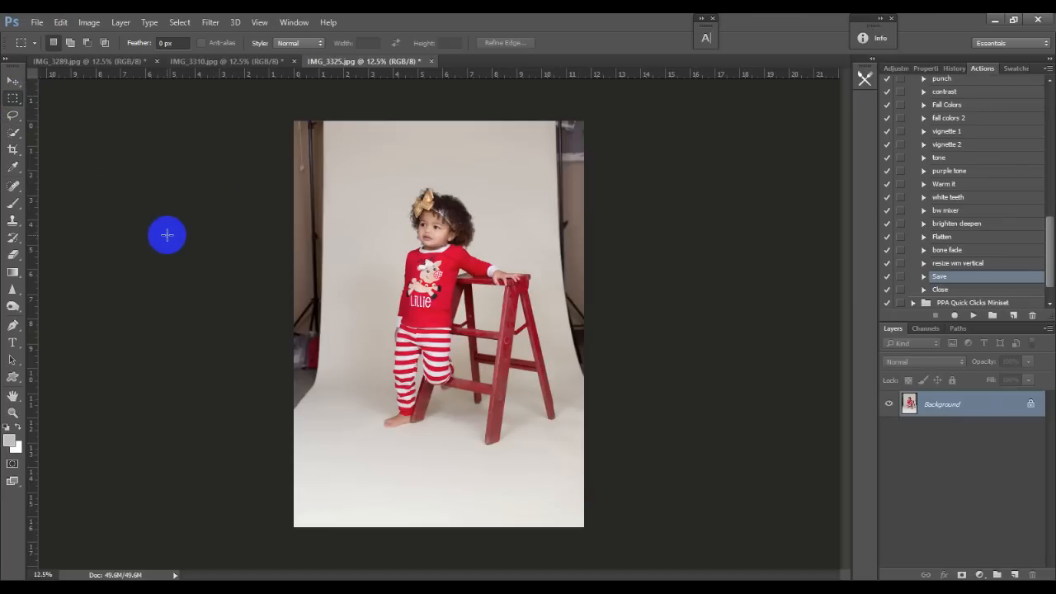
key("ctrl+j")
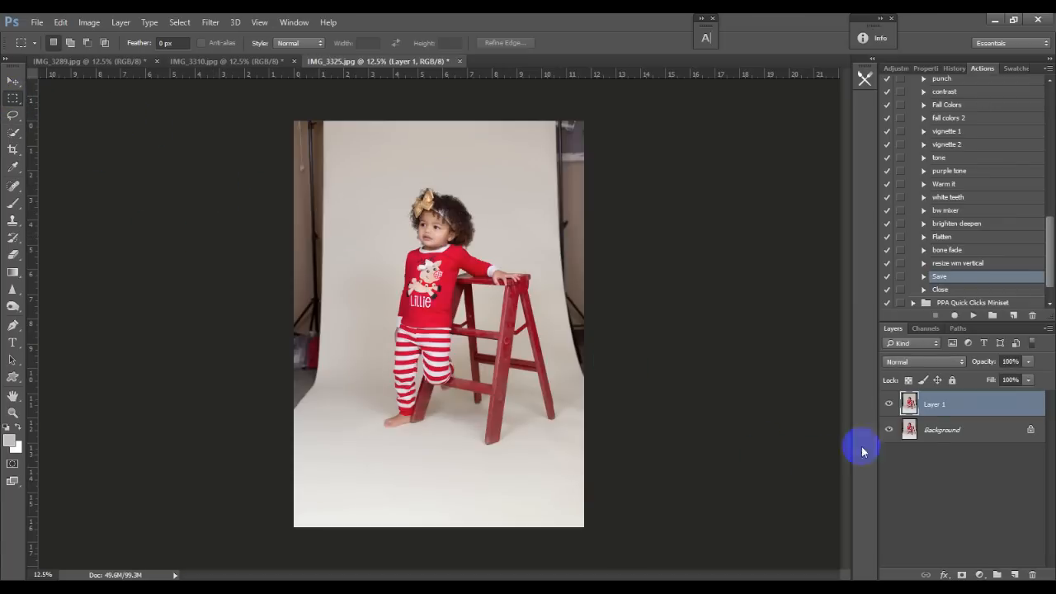
left_click(930, 441)
left_click(935, 405)
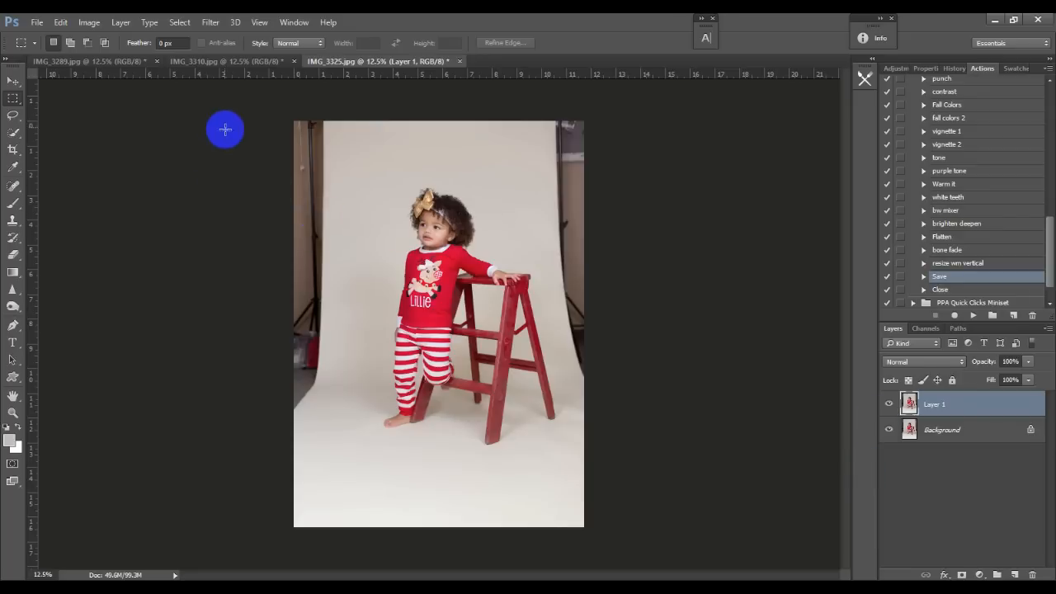
Step: Select the full-height strip left of the girl, stretch it outward to about 266% width to push the studio edge out of frame, and deselect
left_click_drag(224, 127, 379, 574)
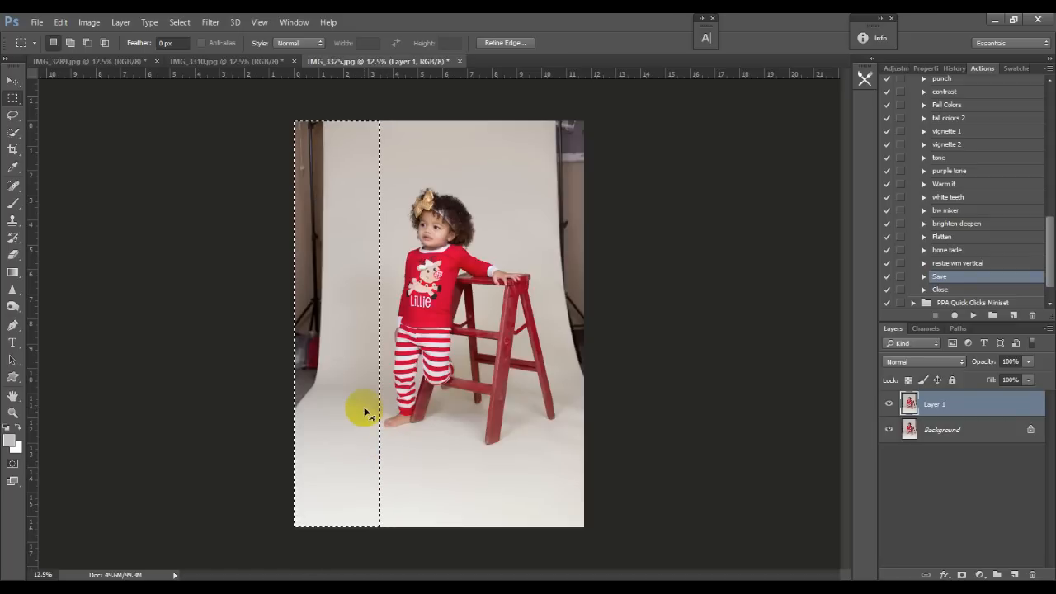
key("ctrl+t")
left_click_drag(301, 339, 127, 325)
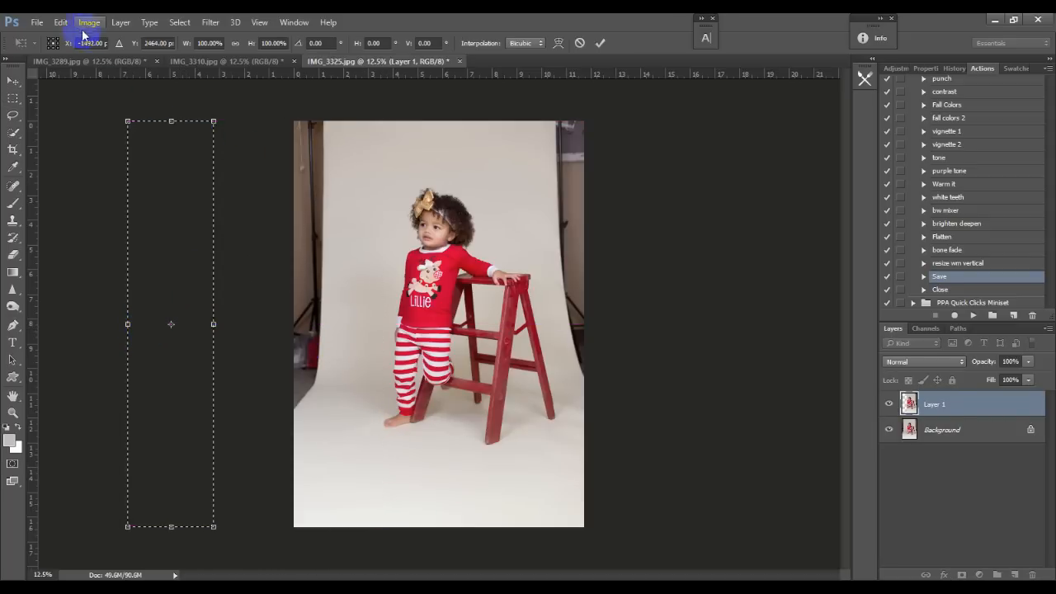
type("524")
key("Return")
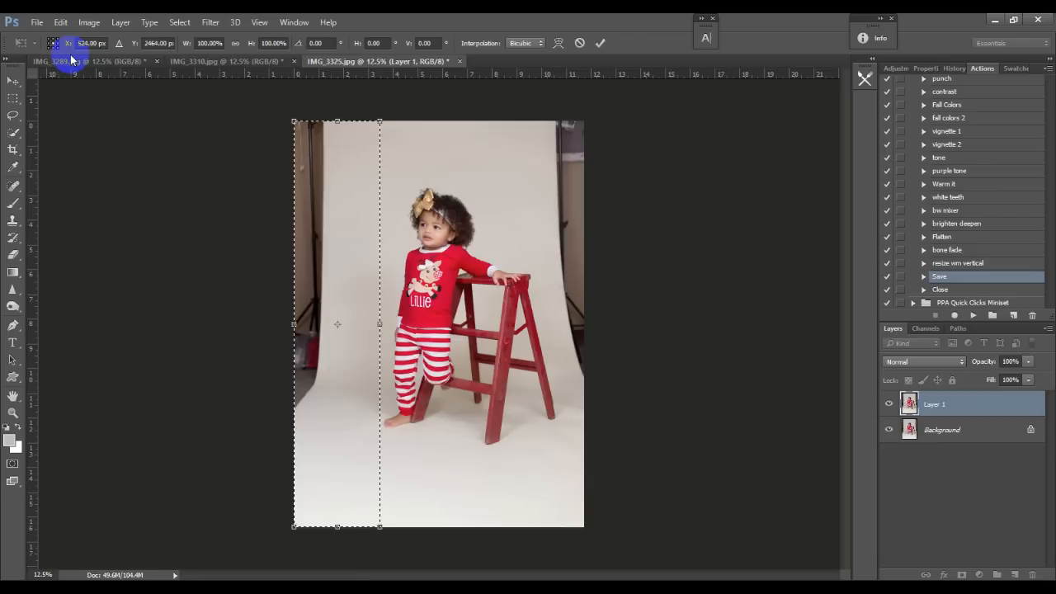
left_click_drag(290, 324, 141, 325)
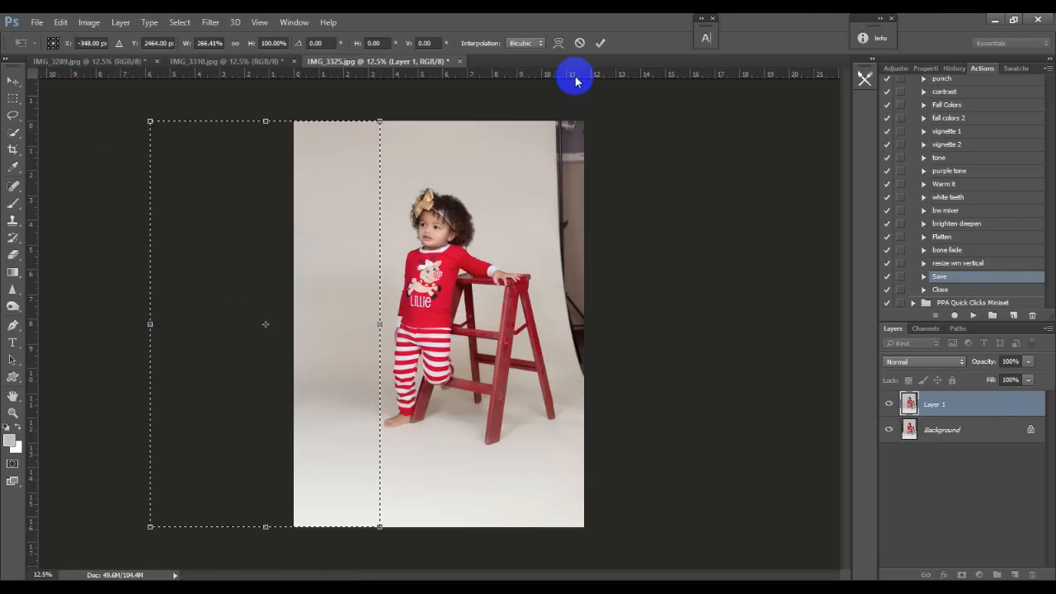
key("Return")
key("ctrl+d")
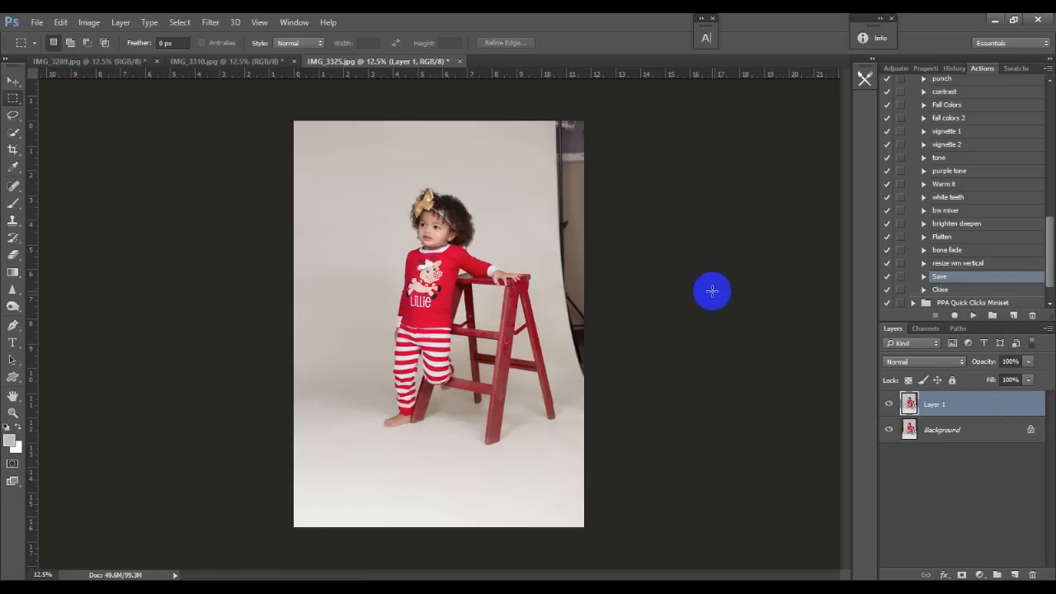
left_click_drag(586, 356, 586, 262)
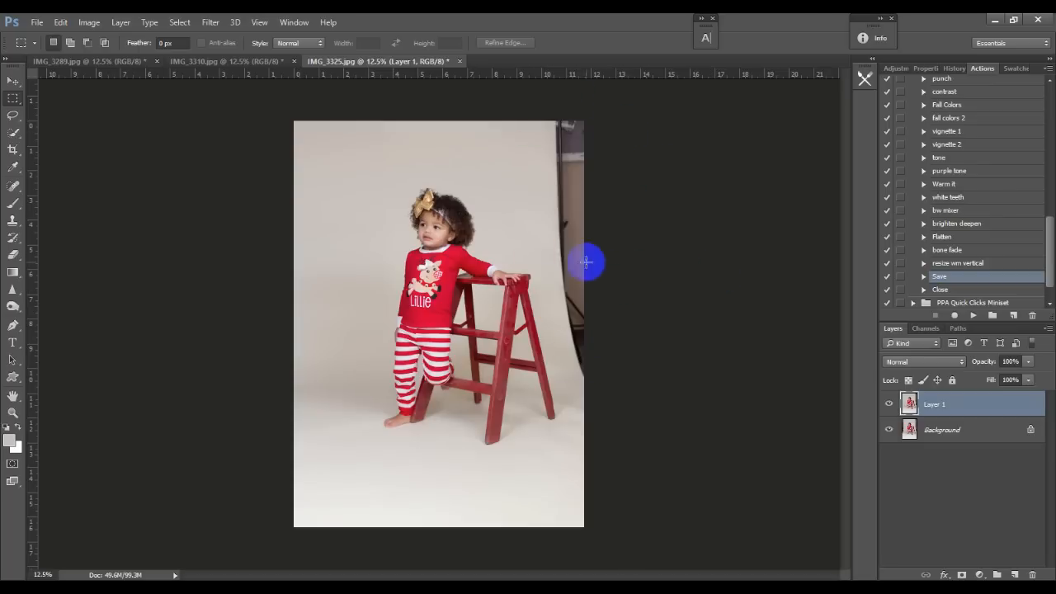
left_click_drag(585, 526, 559, 113)
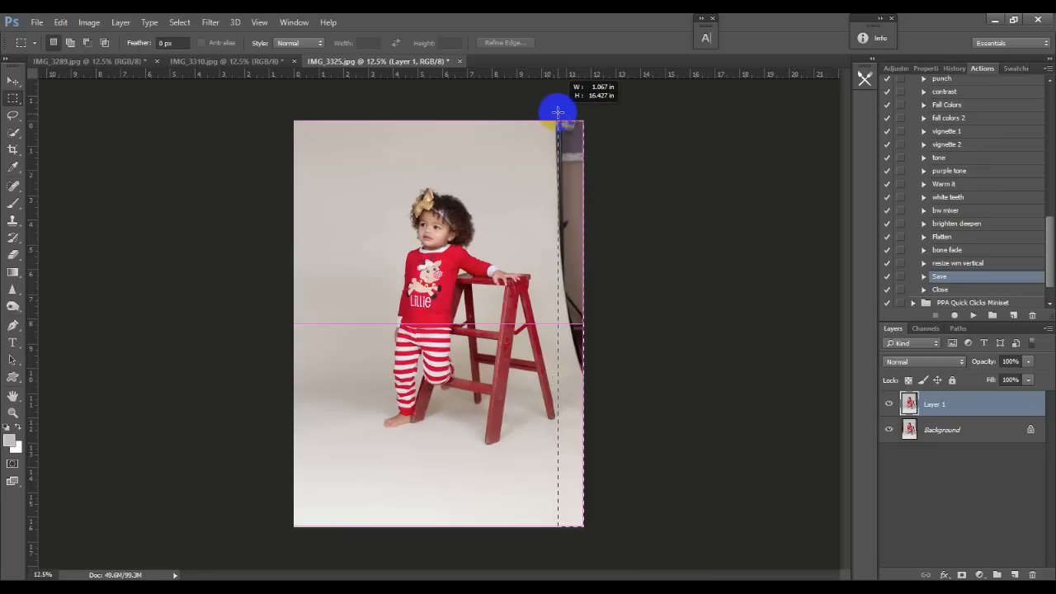
left_click_drag(553, 108, 546, 108)
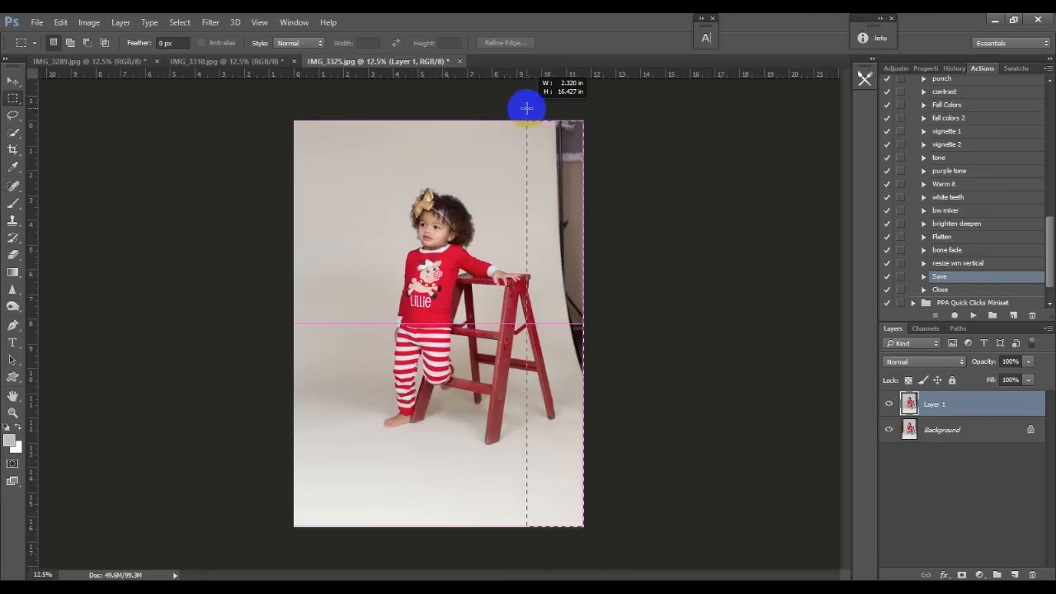
left_click_drag(527, 107, 652, 141)
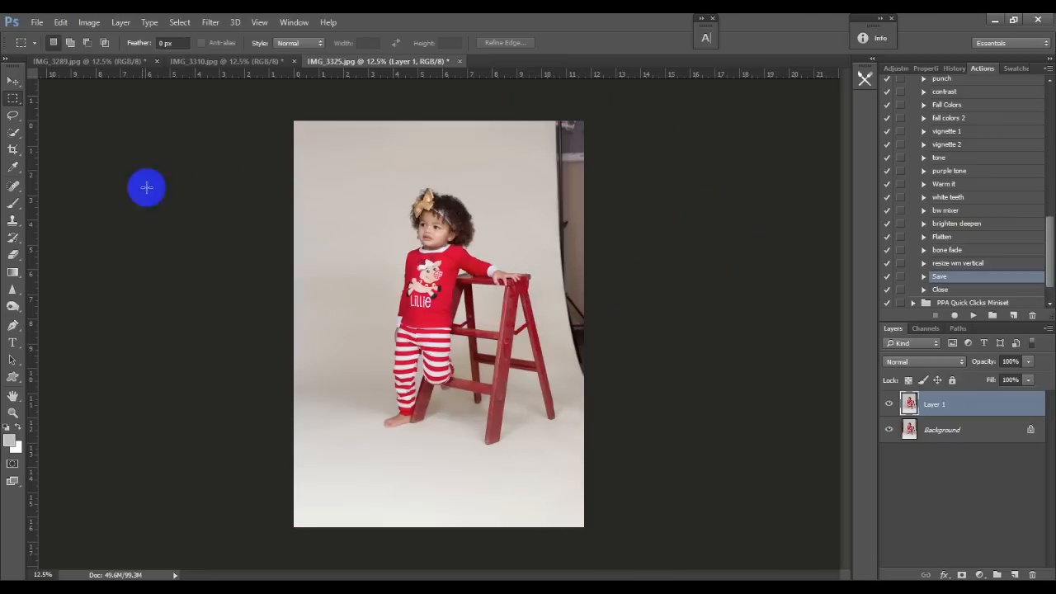
left_click(14, 204)
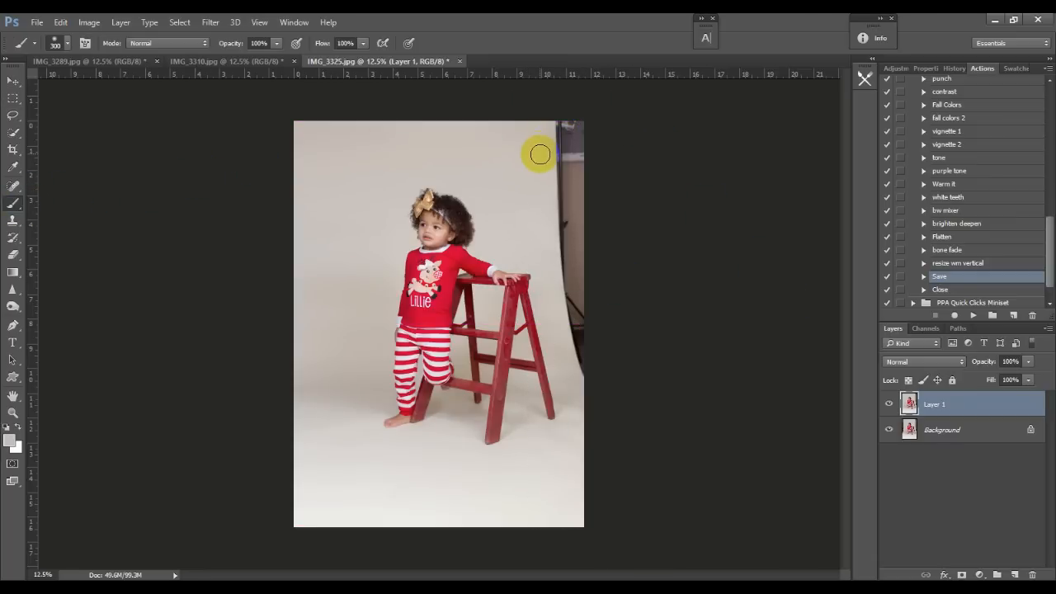
Step: Lasso the dark studio edge right of the ladder, replace it with a Content-Aware fill, and deselect
left_click(12, 115)
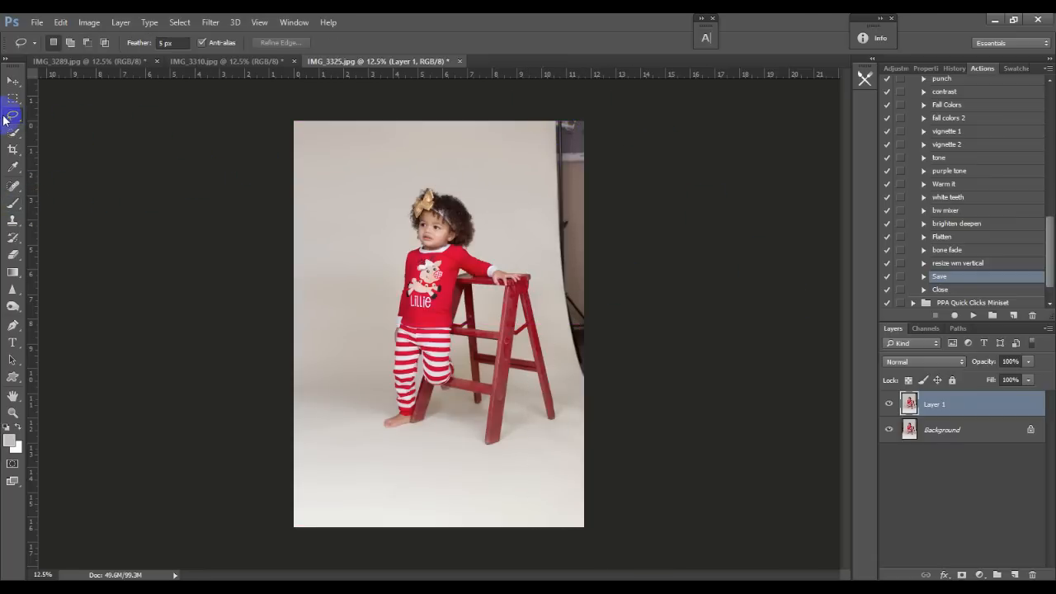
mouse_move(532, 116)
left_mouse_down()
mouse_move(559, 370)
mouse_move(589, 422)
mouse_move(661, 247)
mouse_move(610, 95)
mouse_move(504, 126)
left_mouse_up()
key("shift+F5")
key("Return")
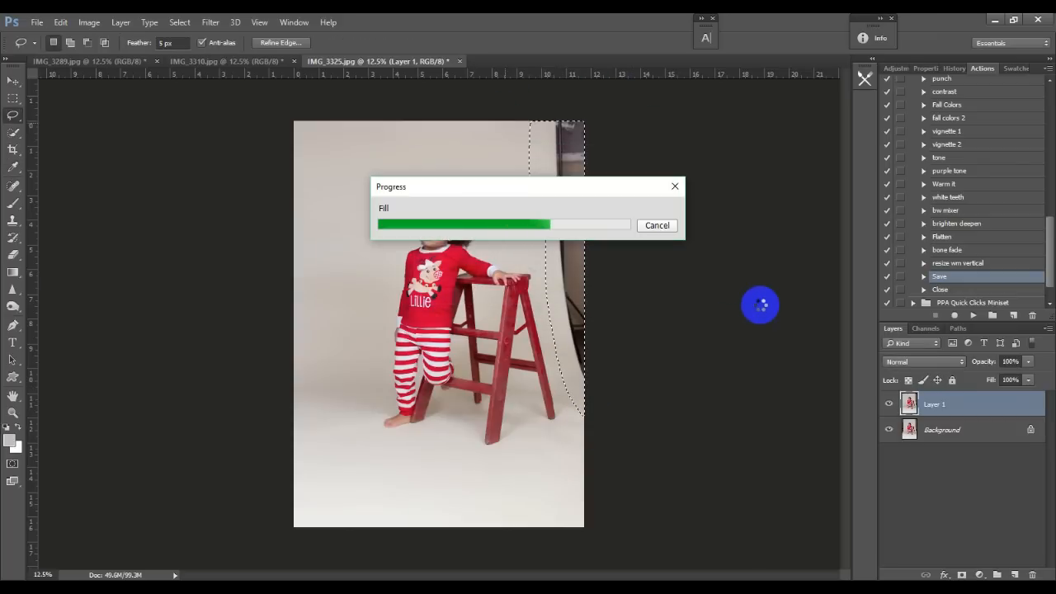
key("ctrl+d")
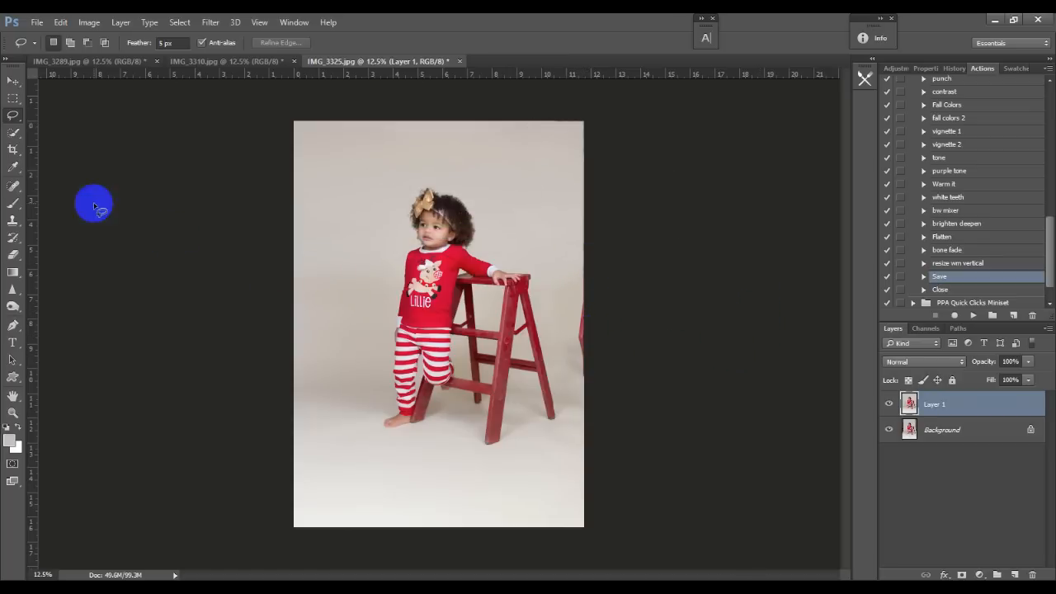
Step: Paint the red remnant at the right edge of IMG_3325.jpg over with backdrop colour, using a 500 px brush
left_click(12, 203)
mouse_move(590, 287)
left_mouse_down()
mouse_move(580, 295)
mouse_move(582, 347)
mouse_move(598, 363)
left_mouse_up()
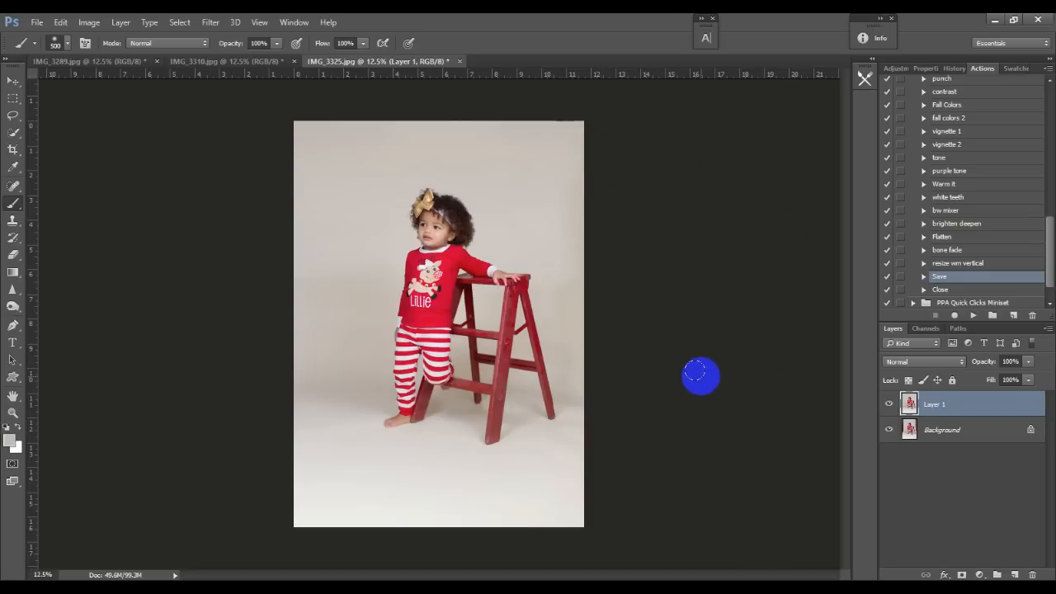
Step: Switch to IMG_3310.jpg and duplicate its Background layer with nothing selected
left_click(237, 62)
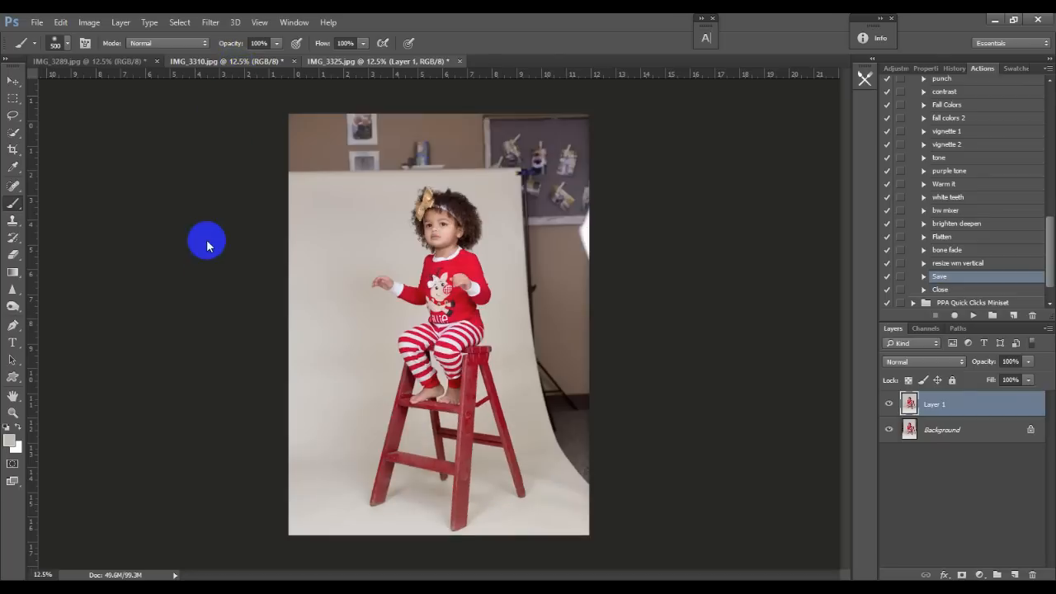
left_click(12, 97)
left_click_drag(243, 107, 636, 182)
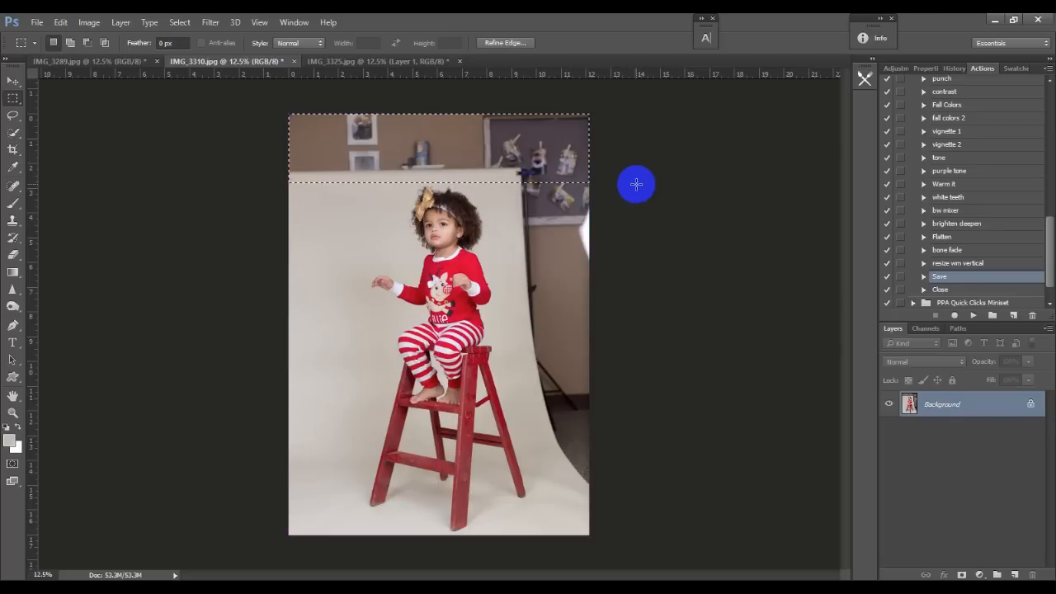
key("ctrl+d")
key("ctrl+j")
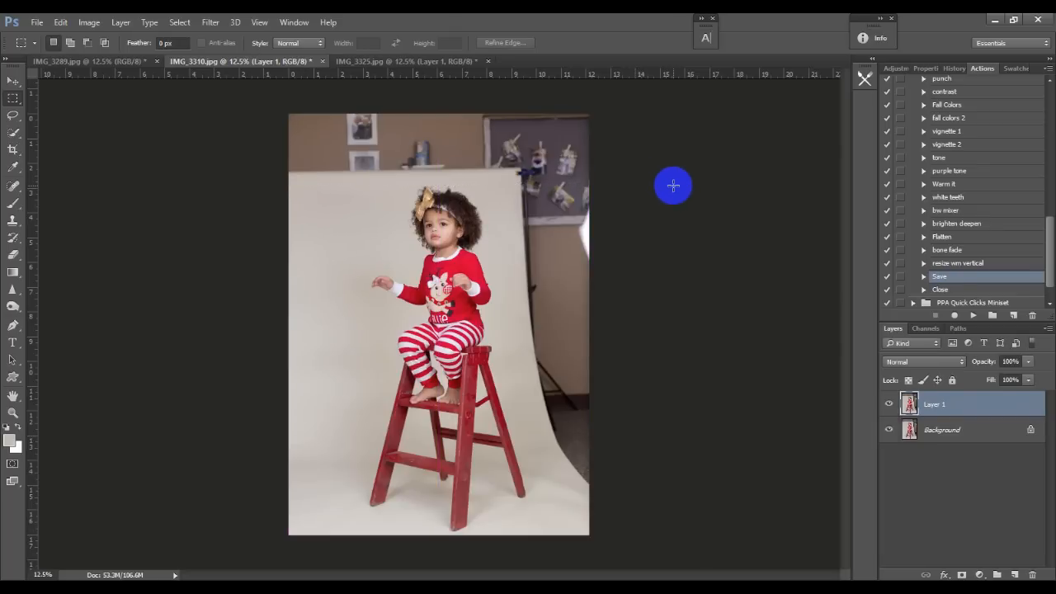
Step: Select the full-width strip above the girl's head, stretch it upward to about 212.5% height, and deselect
left_click_drag(282, 106, 652, 177)
key("ctrl+t")
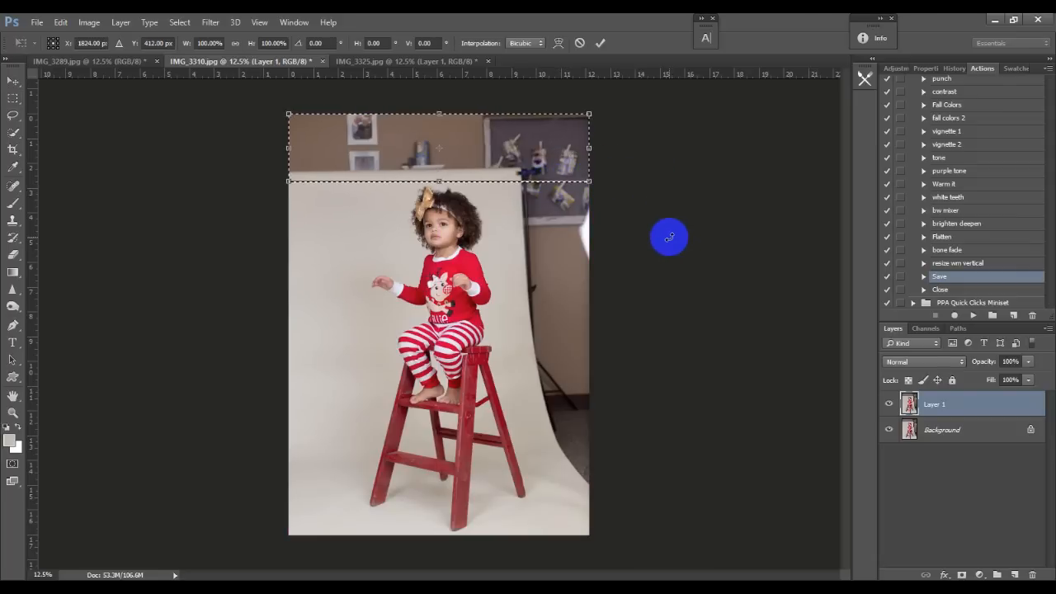
left_click_drag(438, 113, 438, 35)
left_click(599, 45)
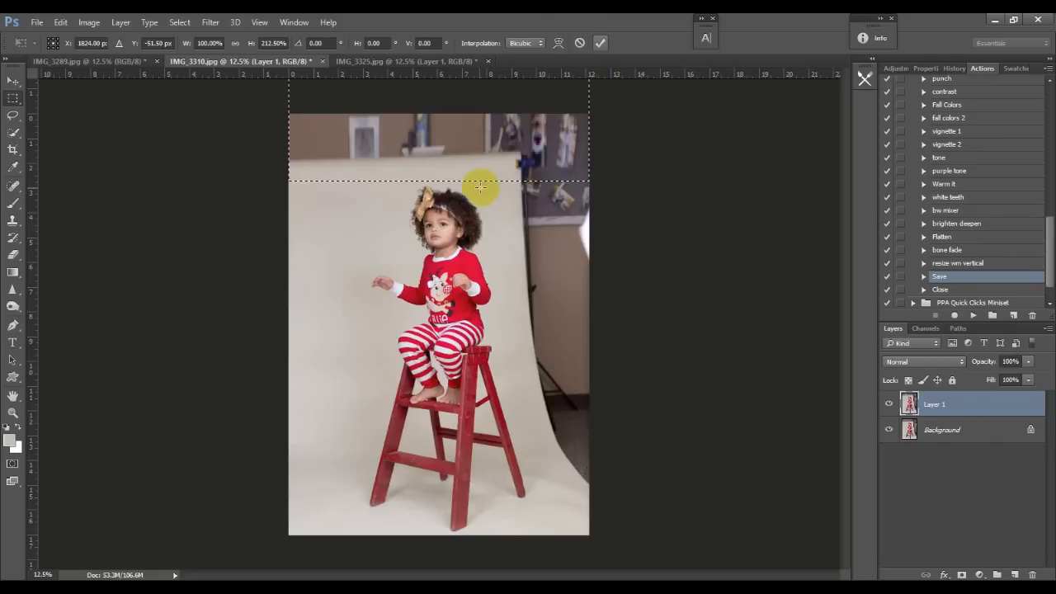
key("ctrl+d")
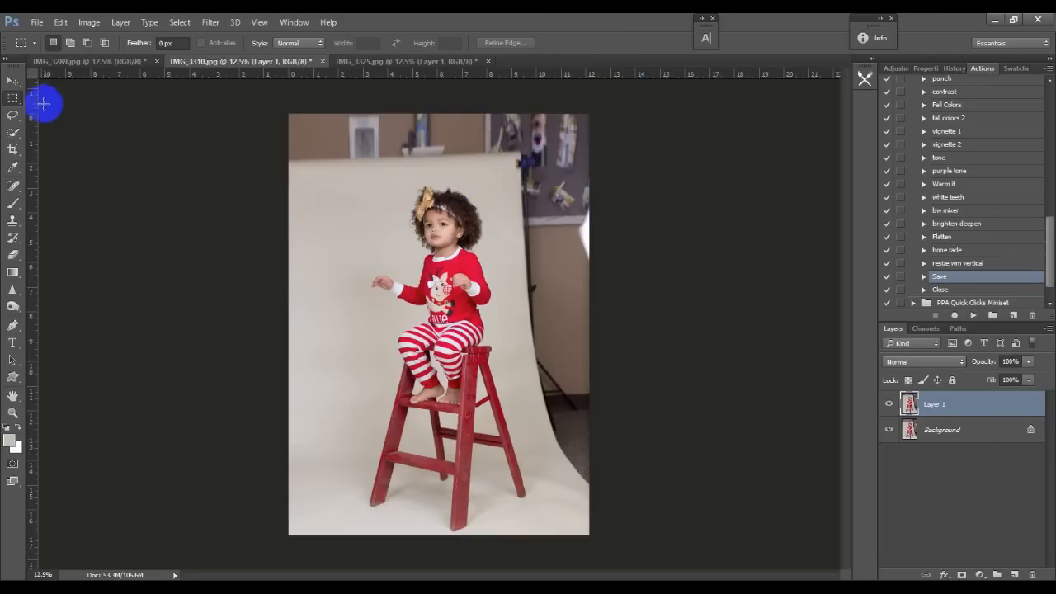
Step: Paint over the studio wall along the top of the photo with sampled backdrop colour, using a 900 px brush
left_click(14, 203)
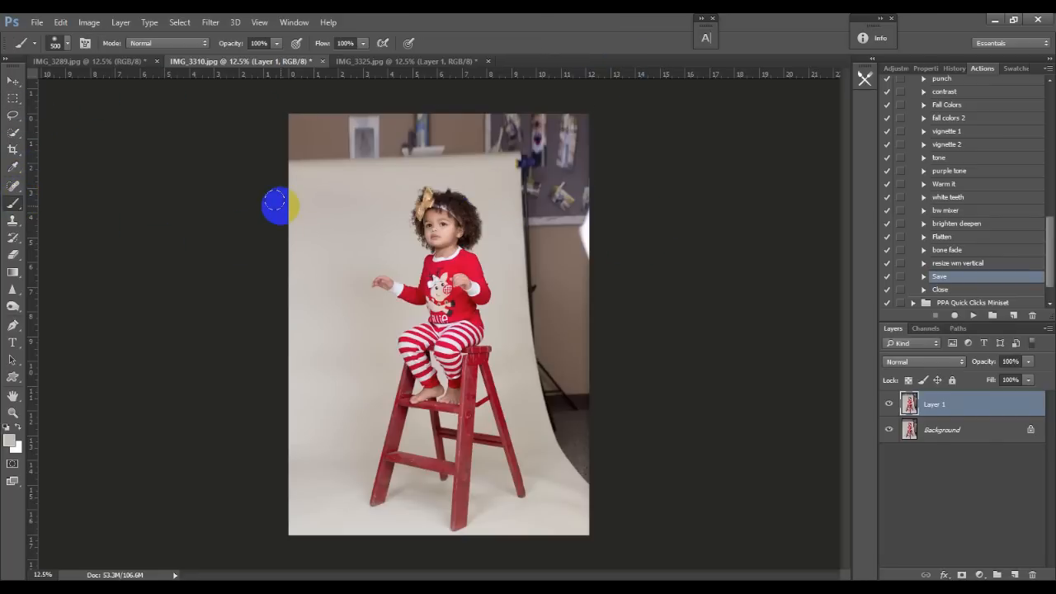
key("bracketright")
key("bracketright")
key("bracketright")
key("bracketright")
left_click(320, 179, "alt")
mouse_move(279, 140)
left_mouse_down()
mouse_move(358, 132)
mouse_move(380, 147)
mouse_move(506, 130)
mouse_move(632, 146)
mouse_move(313, 106)
mouse_move(537, 115)
mouse_move(270, 120)
mouse_move(649, 121)
mouse_move(664, 141)
left_mouse_up()
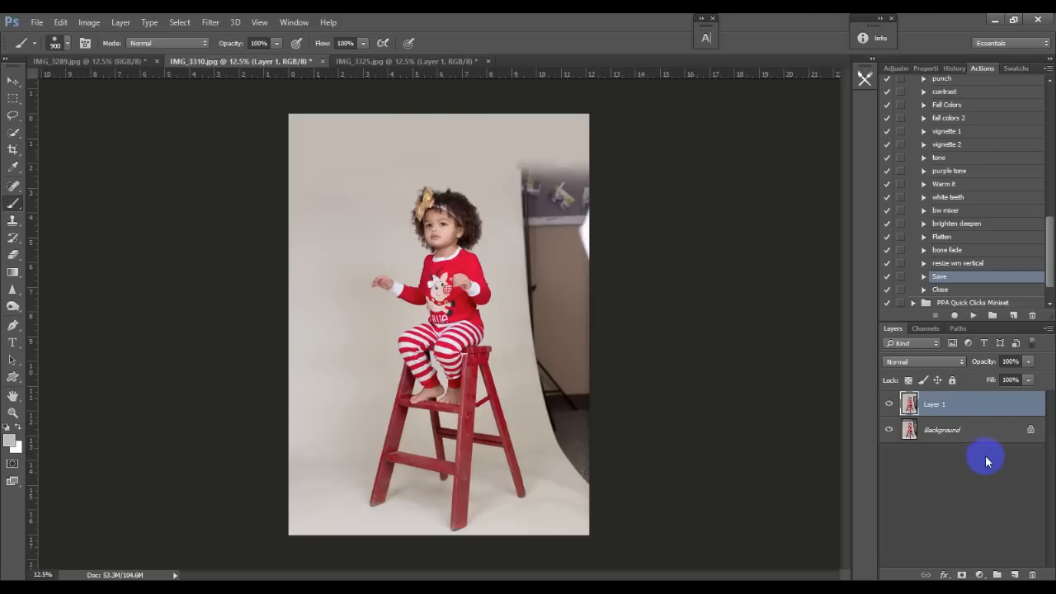
Step: On Layer 1, lasso the studio area beyond the backdrop's right edge, replace it with a Content-Aware fill, and deselect
left_click(942, 442)
left_click(952, 409)
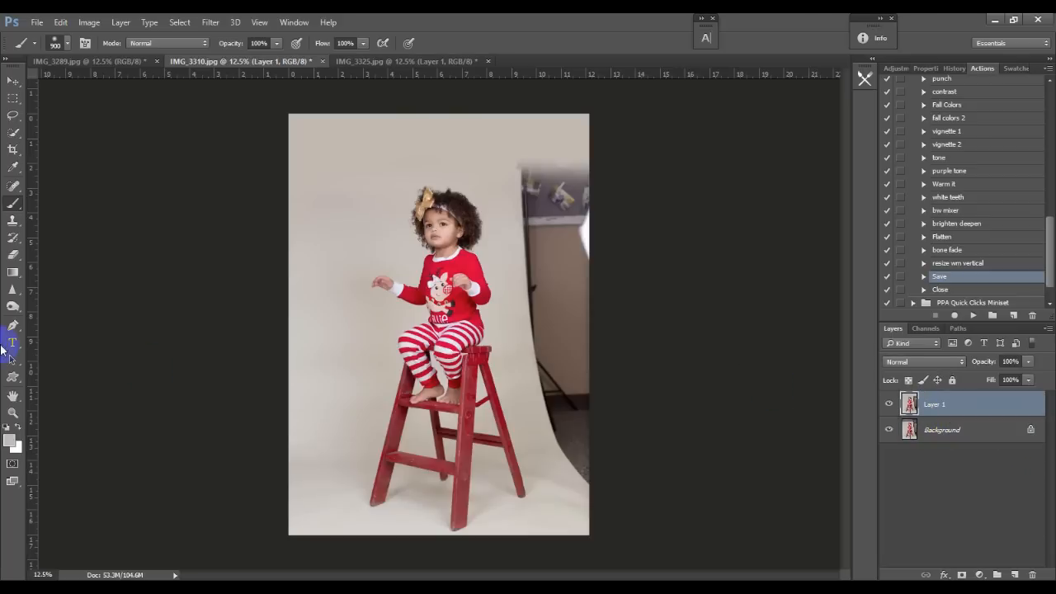
left_click(13, 98)
mouse_move(632, 547)
left_mouse_down()
mouse_move(526, 353)
mouse_move(511, 90)
mouse_move(501, 228)
mouse_move(516, 384)
mouse_move(631, 534)
mouse_move(624, 87)
mouse_move(497, 85)
left_mouse_up()
left_click(731, 337)
left_click(13, 115)
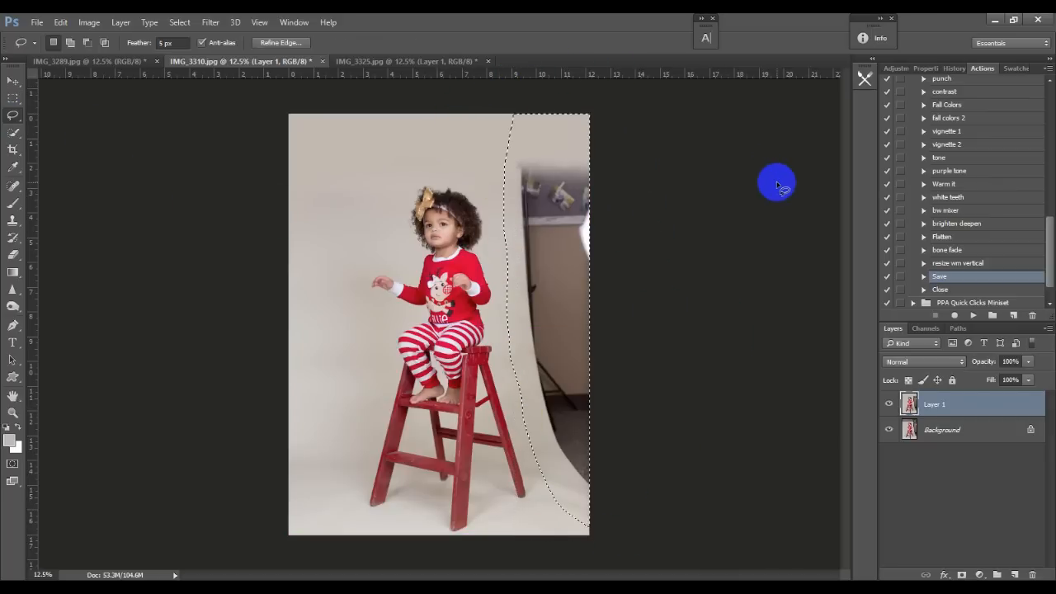
key("shift+BackSpace")
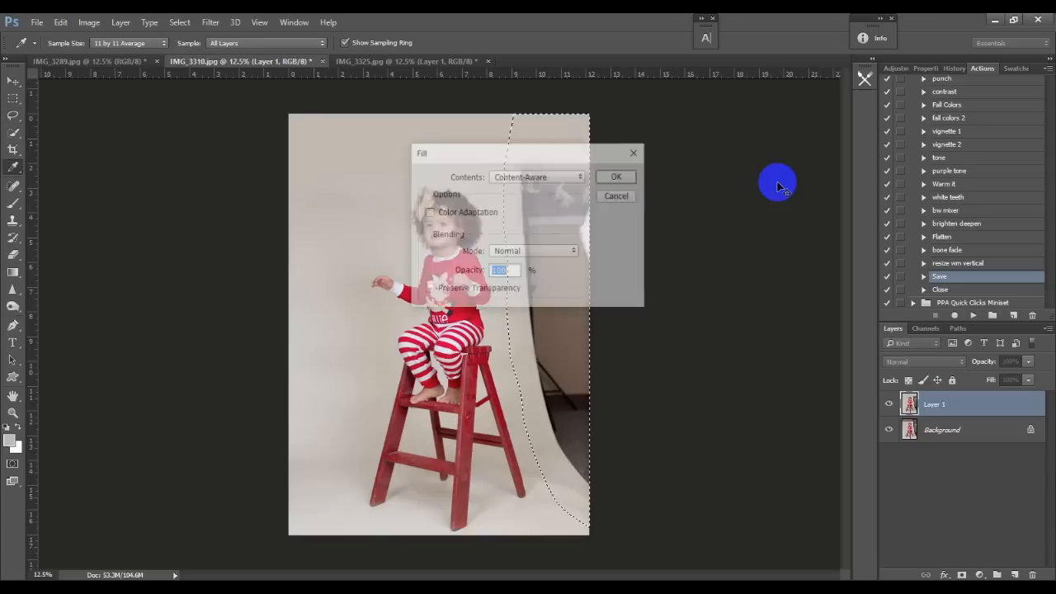
key("Return")
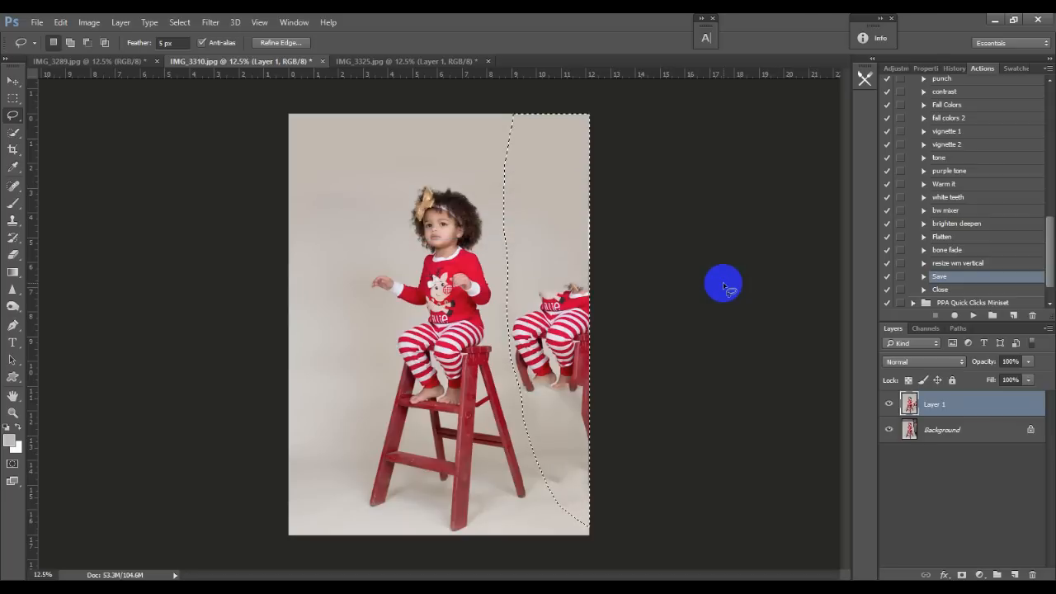
key("ctrl+d")
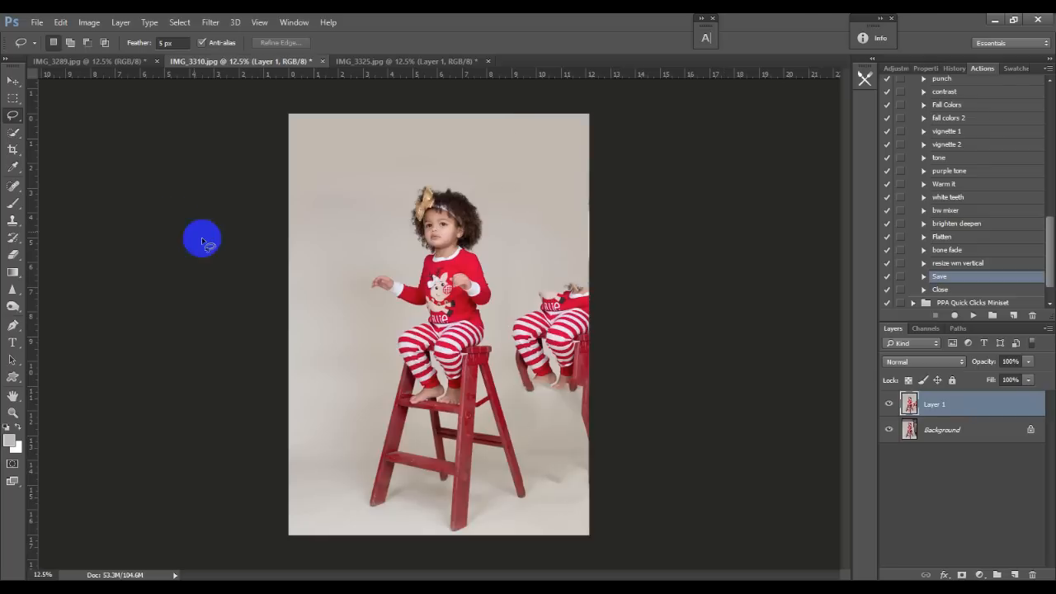
Step: Paint over the stray copy of the girl and ladder at the right edge with backdrop colour, and switch to IMG_3289.jpg
left_click(13, 203)
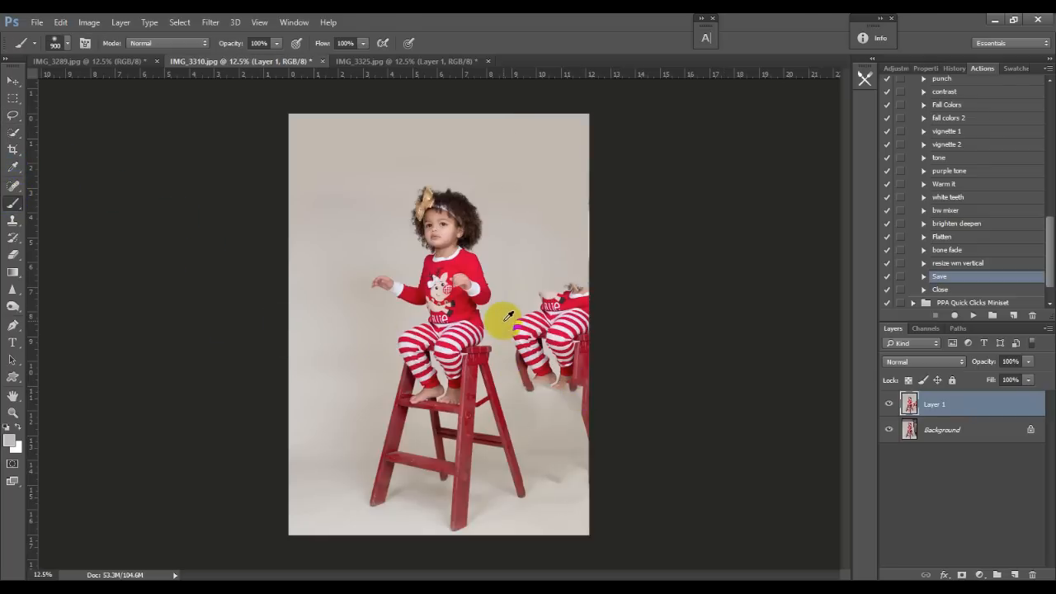
mouse_move(539, 342)
left_mouse_down()
mouse_move(518, 326)
mouse_move(514, 364)
mouse_move(526, 364)
mouse_move(549, 412)
mouse_move(550, 452)
mouse_move(568, 415)
mouse_move(565, 278)
mouse_move(536, 288)
mouse_move(570, 339)
mouse_move(572, 309)
left_mouse_up()
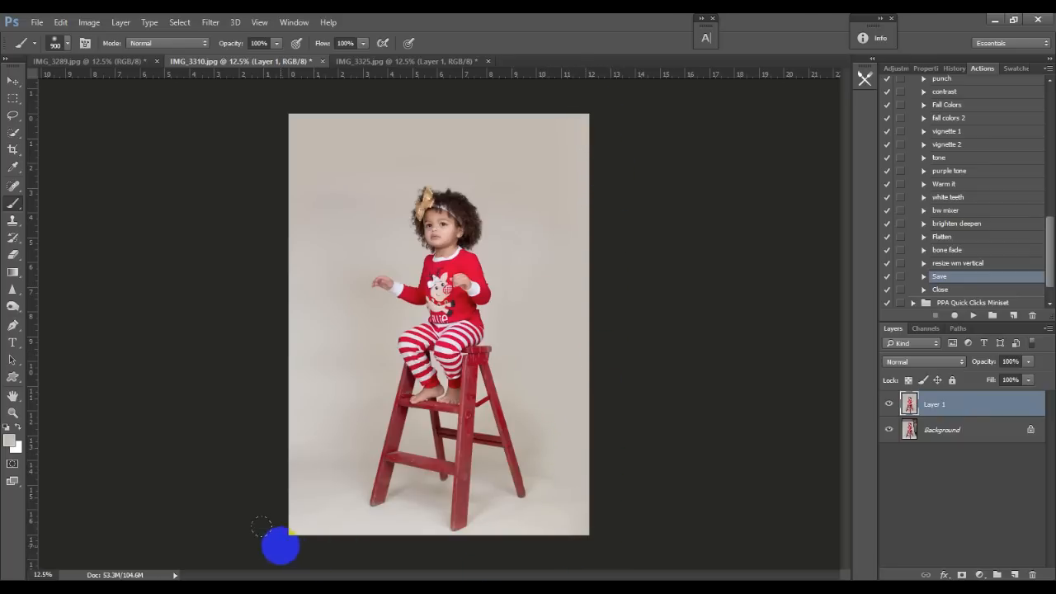
right_click(960, 432)
left_click(654, 308)
left_click_drag(306, 207, 304, 229)
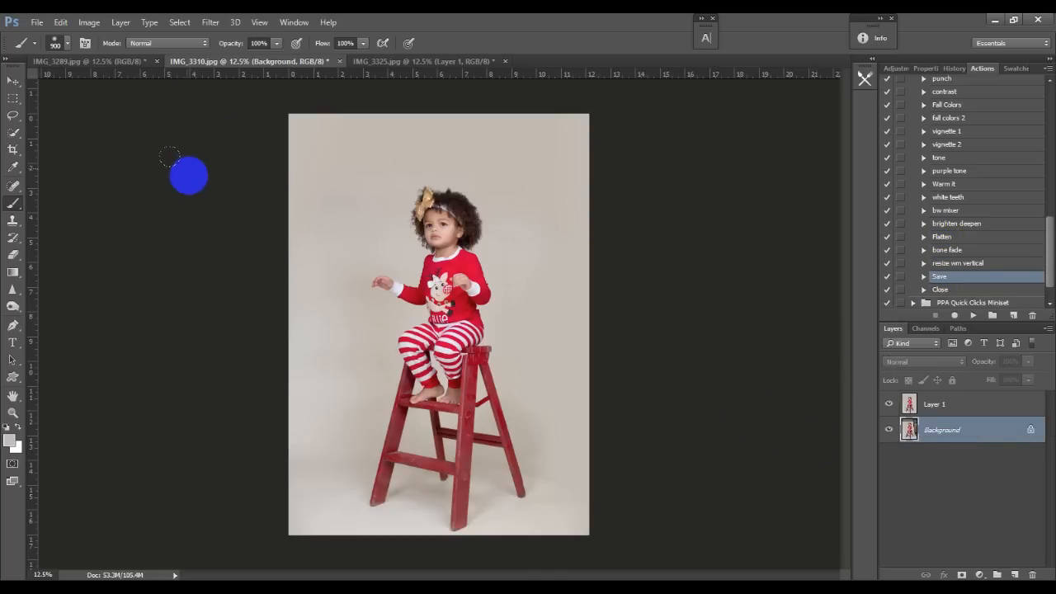
left_click(105, 62)
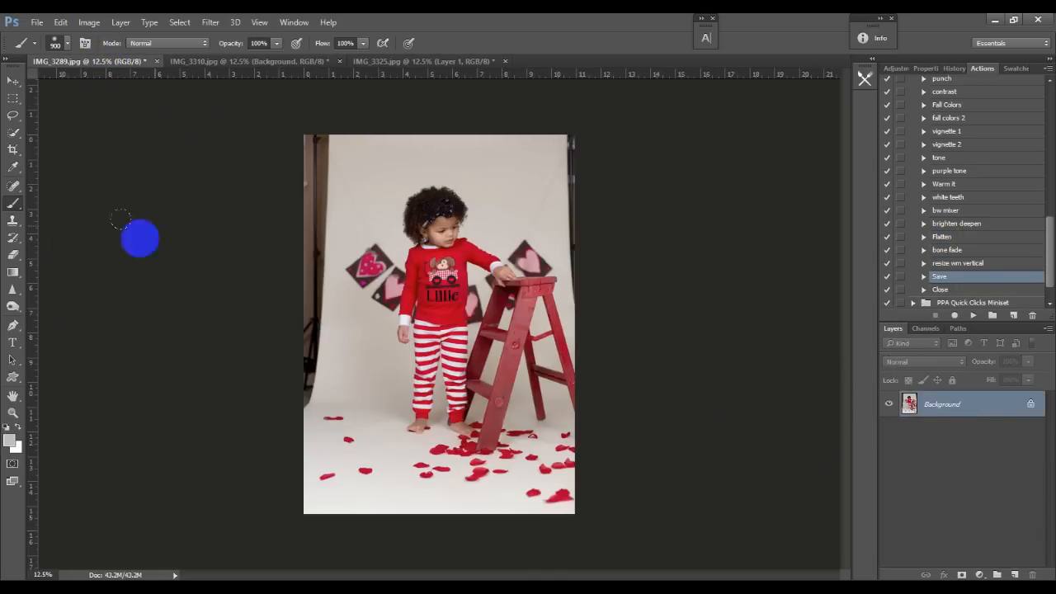
left_click(333, 428)
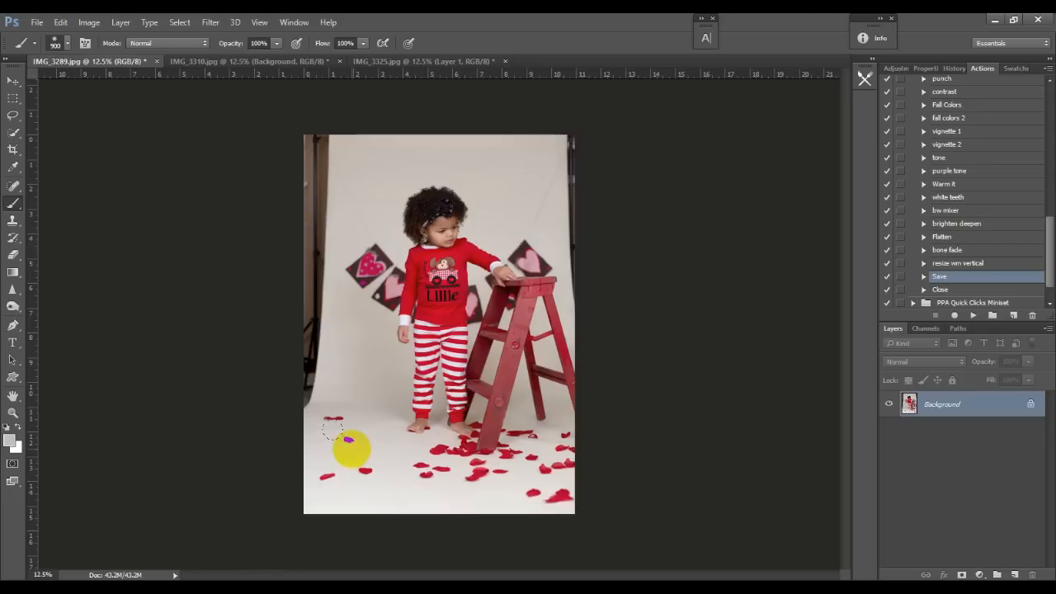
left_click(12, 98)
left_click_drag(284, 99, 393, 555)
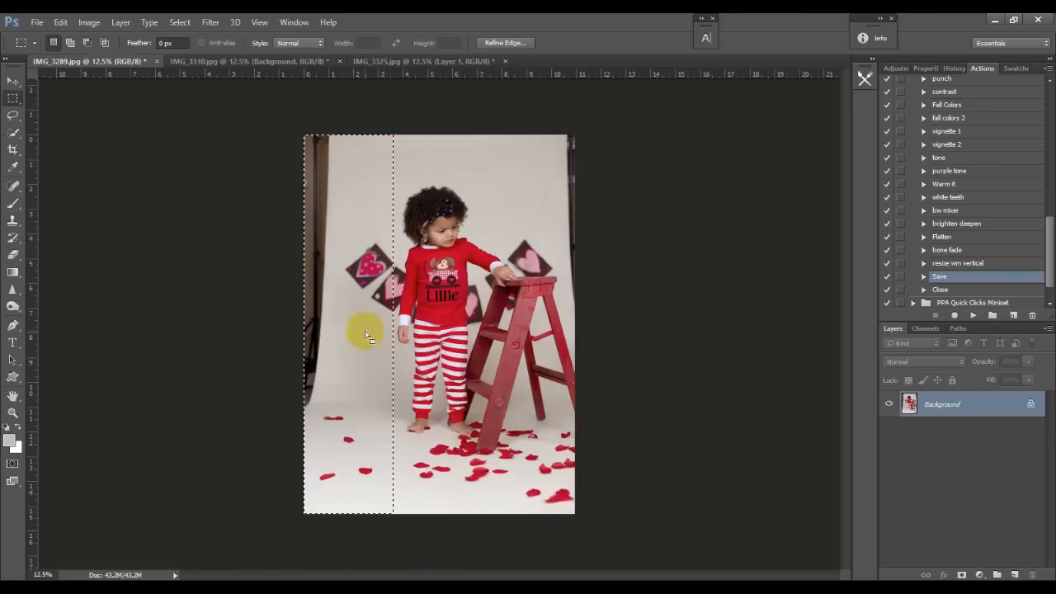
key("ctrl+t")
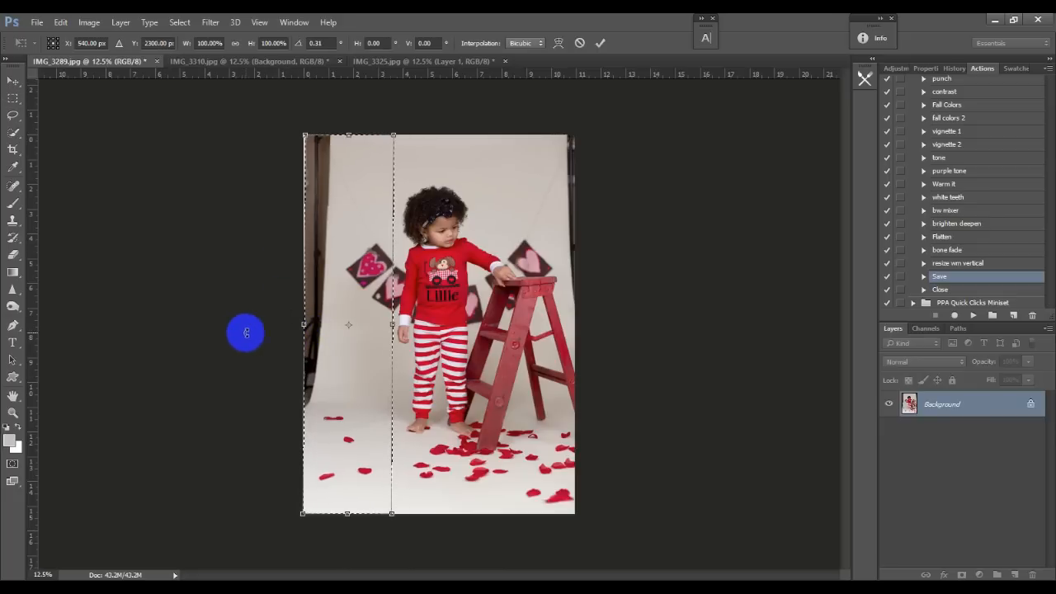
mouse_move(301, 322)
left_mouse_down()
mouse_move(189, 313)
mouse_move(311, 328)
left_mouse_up()
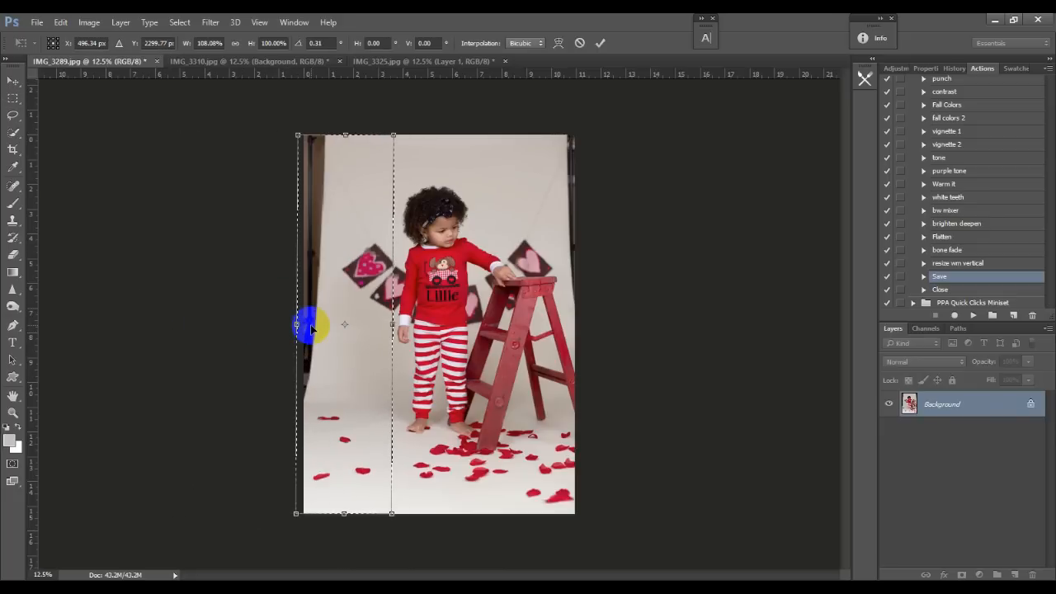
left_click(599, 42)
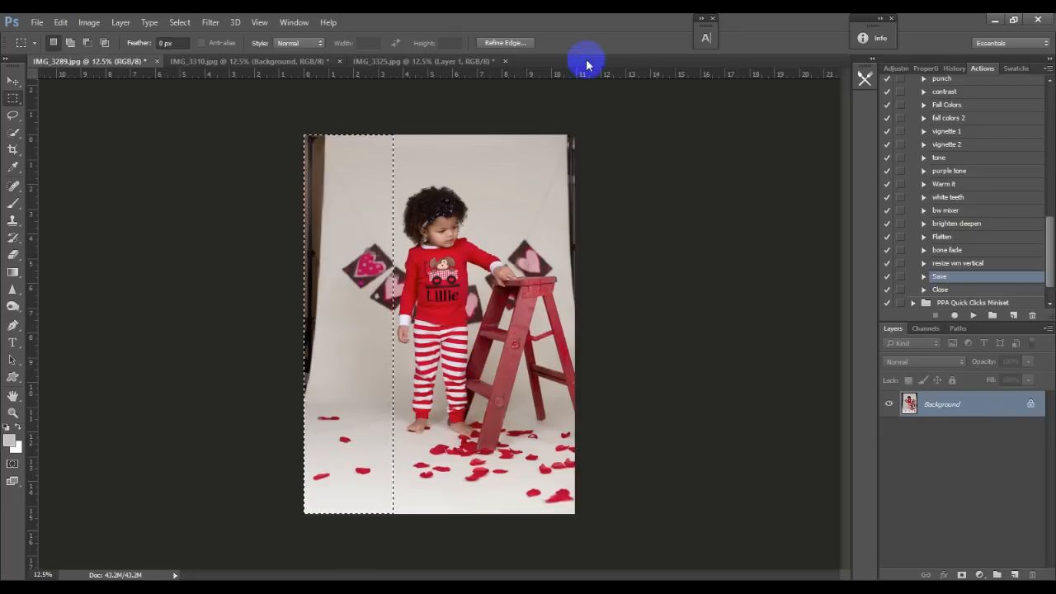
Step: Duplicate the Background layer of IMG_3289.jpg, replace the lassoed dark studio edges on both sides with a Content-Aware fill, and deselect
key("ctrl+j")
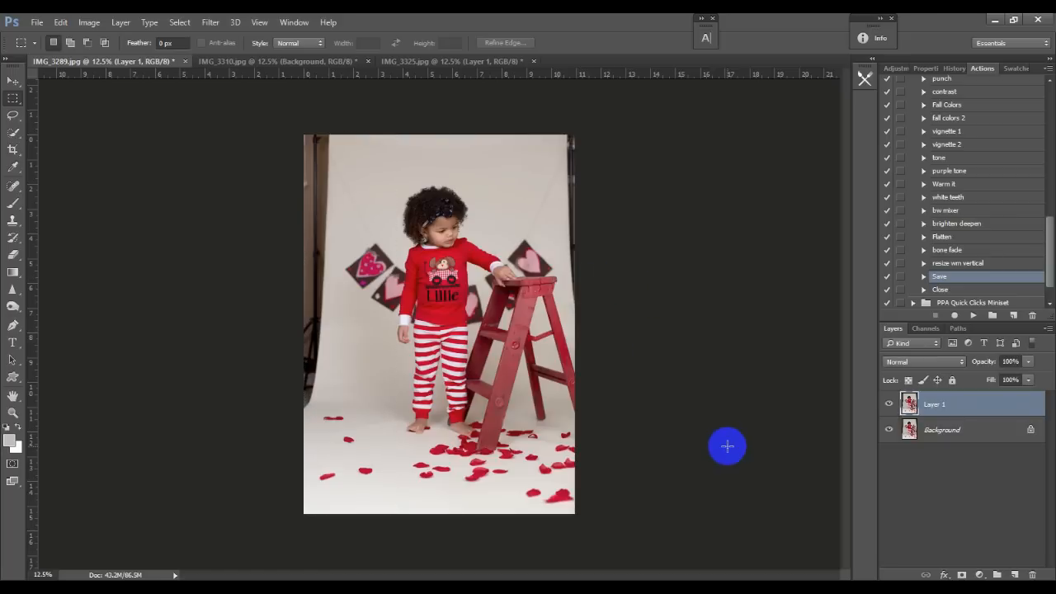
left_click(12, 115)
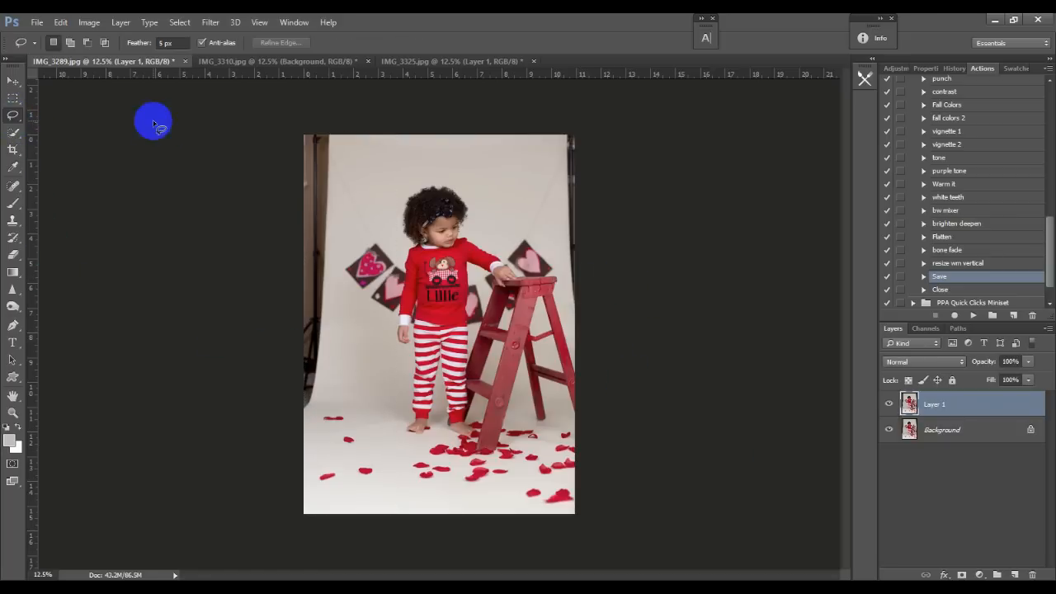
mouse_move(337, 278)
left_mouse_down()
mouse_move(337, 365)
mouse_move(283, 433)
mouse_move(295, 90)
mouse_move(217, 168)
left_mouse_up()
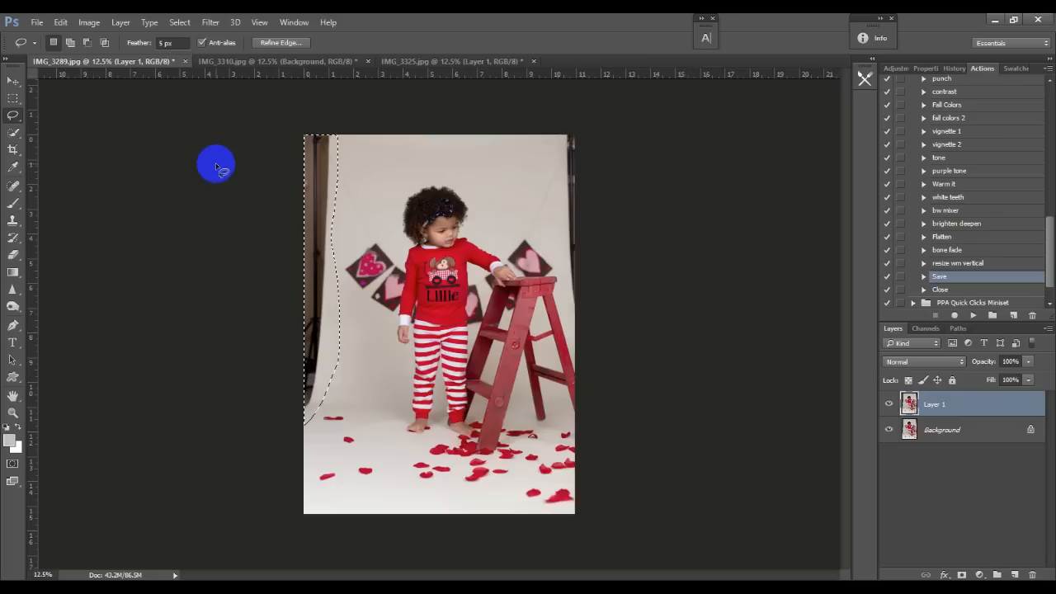
mouse_move(556, 108)
left_mouse_down()
mouse_move(555, 203)
mouse_move(578, 328)
mouse_move(617, 273)
mouse_move(615, 150)
mouse_move(583, 124)
mouse_move(554, 128)
left_mouse_up()
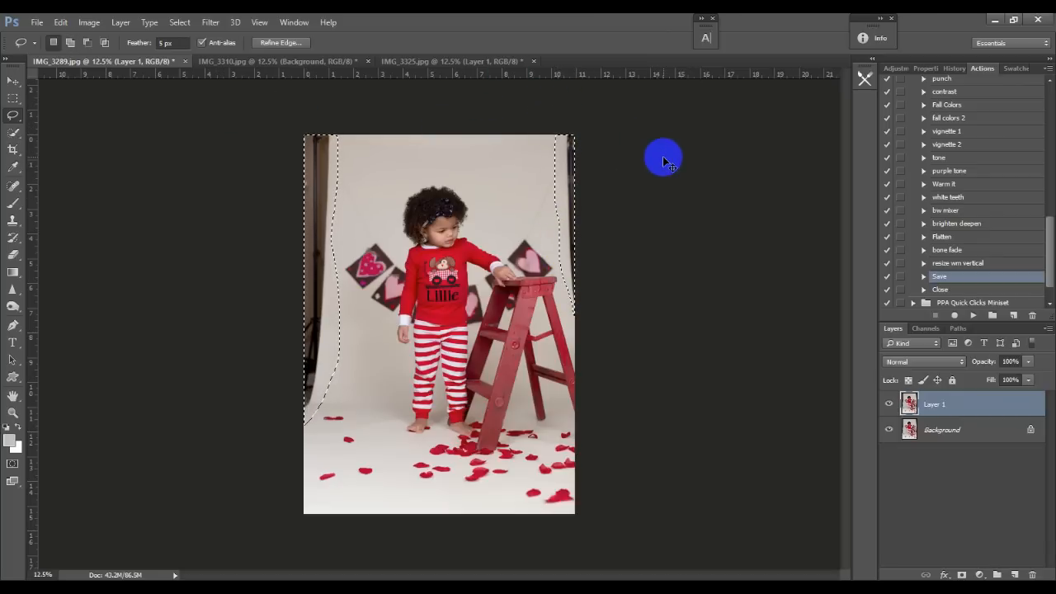
key("shift+F5")
key("Return")
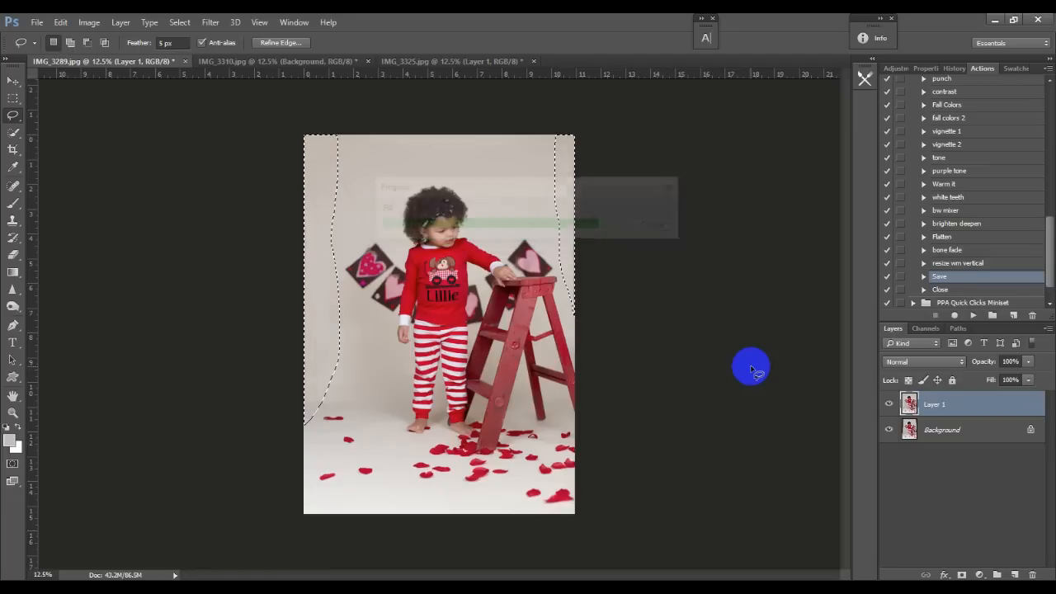
key("ctrl+d")
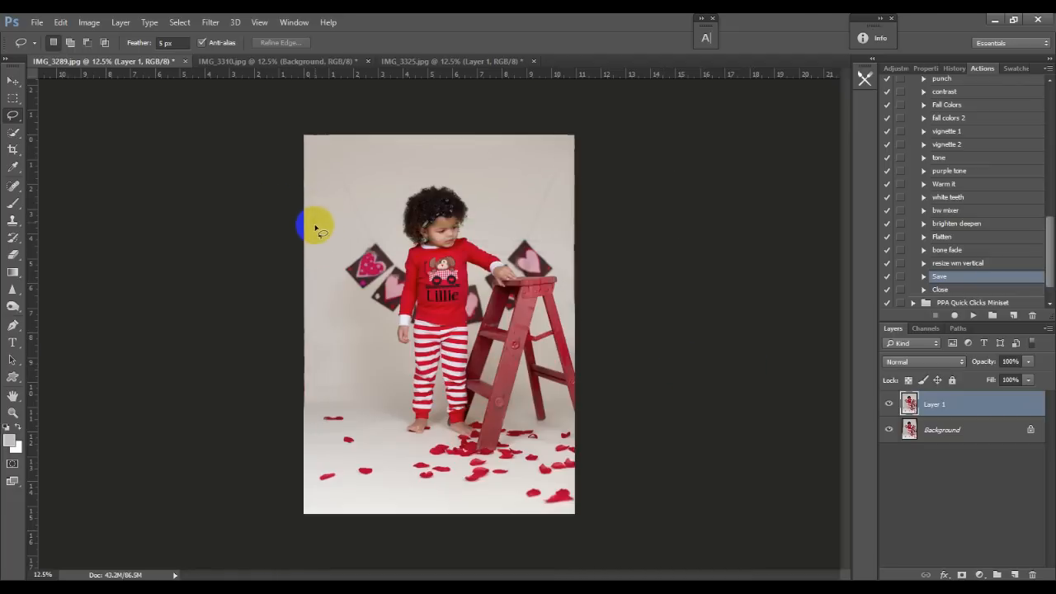
Step: Lasso the backdrop blemishes above the heart banner on both sides of the girl, replace them with a Content-Aware fill, and deselect
mouse_move(280, 198)
left_mouse_down()
mouse_move(306, 202)
mouse_move(316, 238)
mouse_move(335, 241)
mouse_move(340, 223)
mouse_move(312, 194)
mouse_move(281, 198)
left_mouse_up()
mouse_move(331, 162)
left_mouse_down()
mouse_move(333, 194)
mouse_move(372, 245)
mouse_move(383, 234)
mouse_move(337, 155)
mouse_move(371, 176)
left_mouse_up()
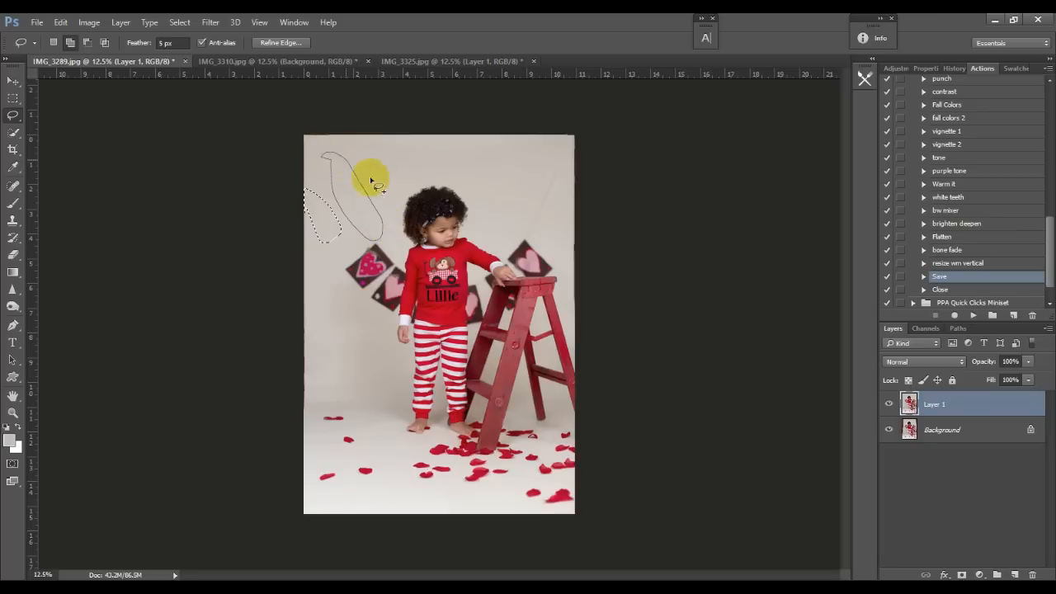
mouse_move(540, 234)
left_mouse_down()
mouse_move(566, 193)
mouse_move(559, 162)
mouse_move(510, 163)
mouse_move(543, 240)
mouse_move(567, 244)
mouse_move(582, 224)
mouse_move(556, 242)
left_mouse_up()
key("shift+BackSpace")
key("Return")
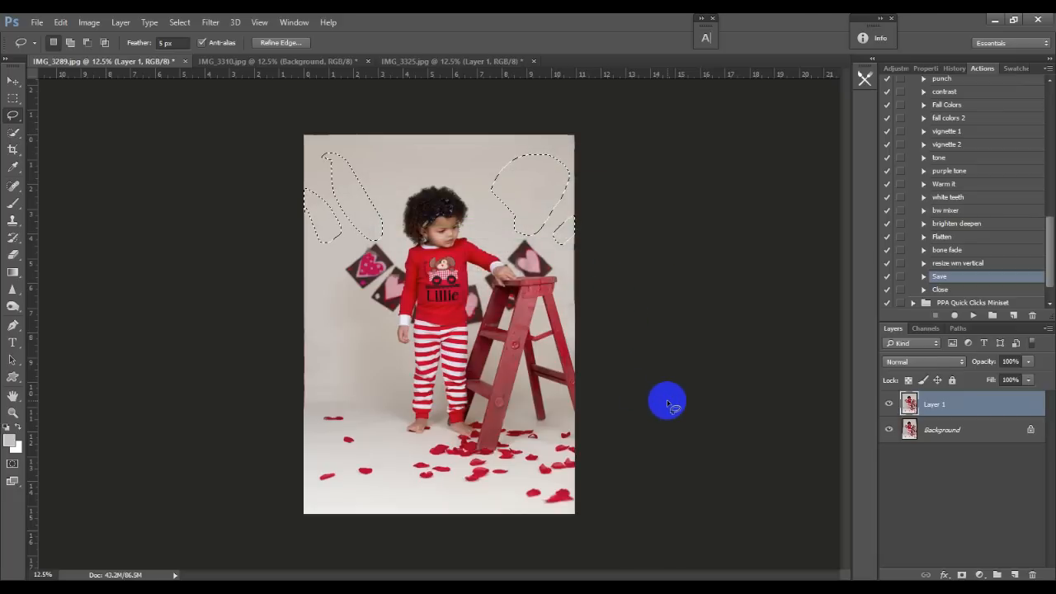
key("ctrl+d")
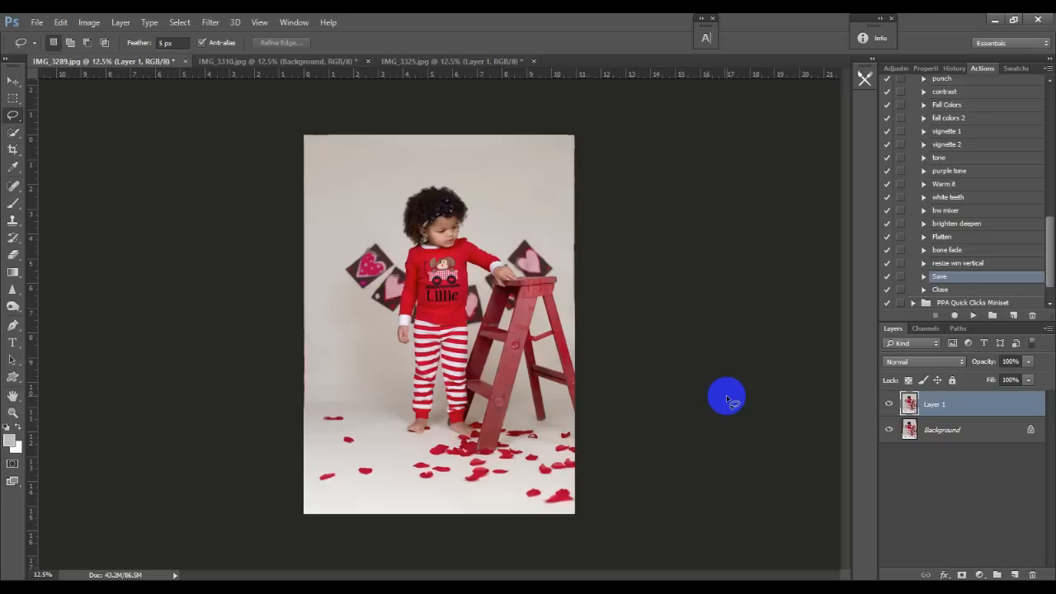
Step: Batch-run the Flatten action and the bone fade action from My Actions on all opened files, with the destination set to None
left_click(944, 238)
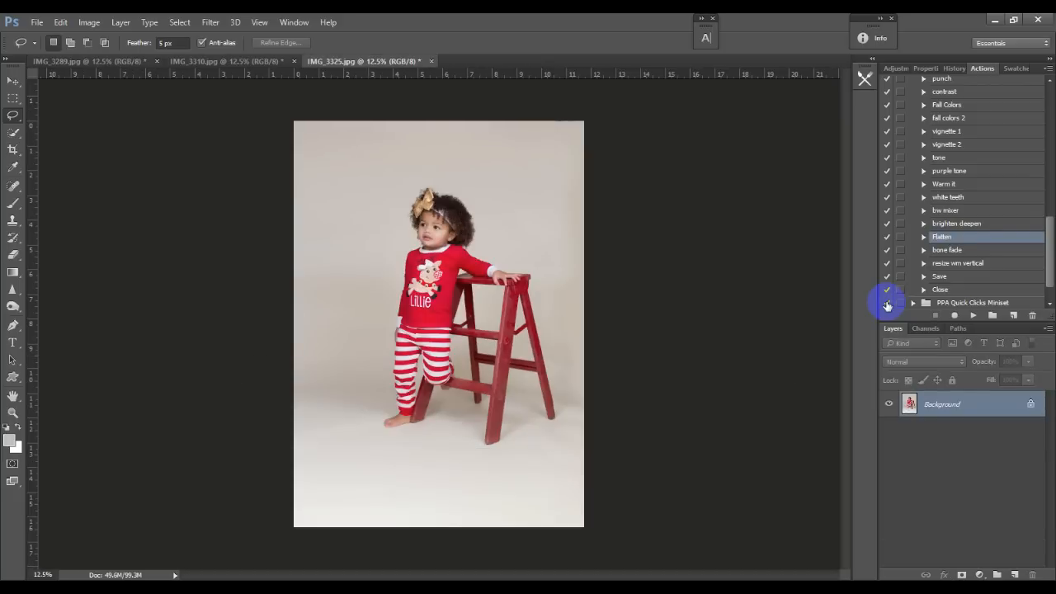
left_click(940, 250)
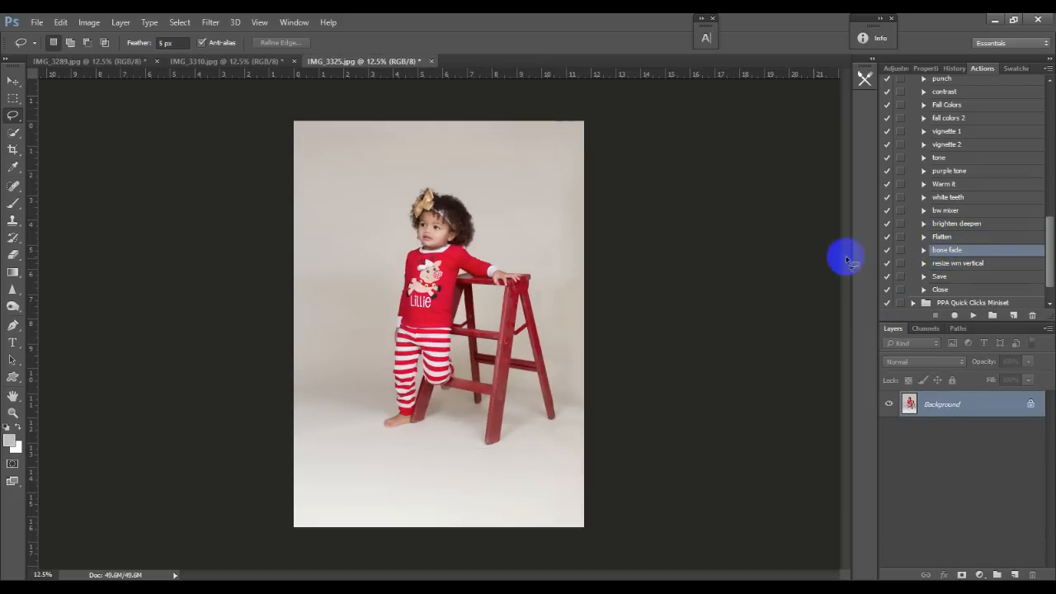
key("ctrl+b")
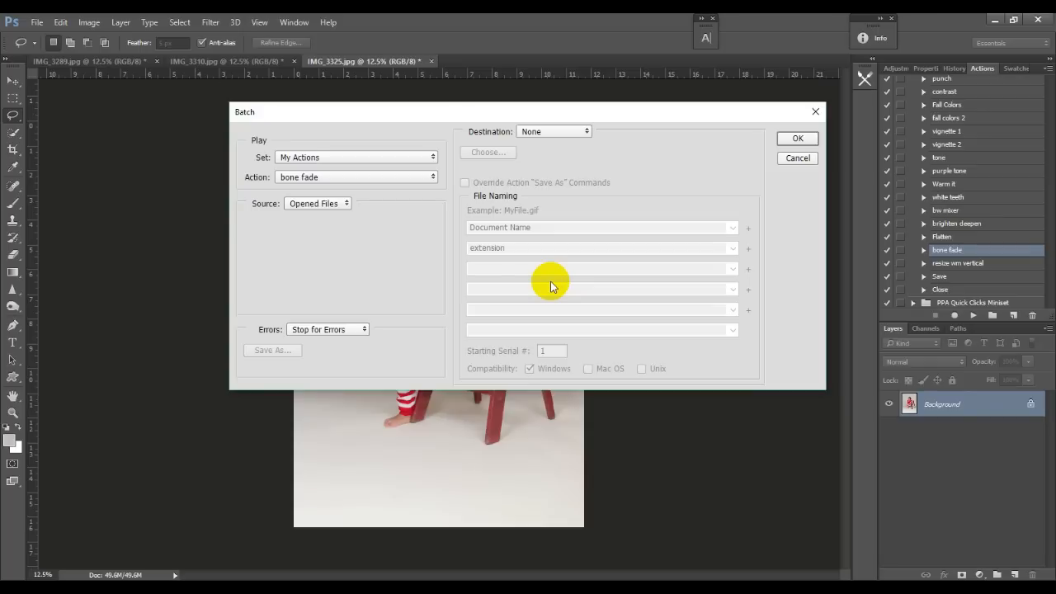
left_click(797, 138)
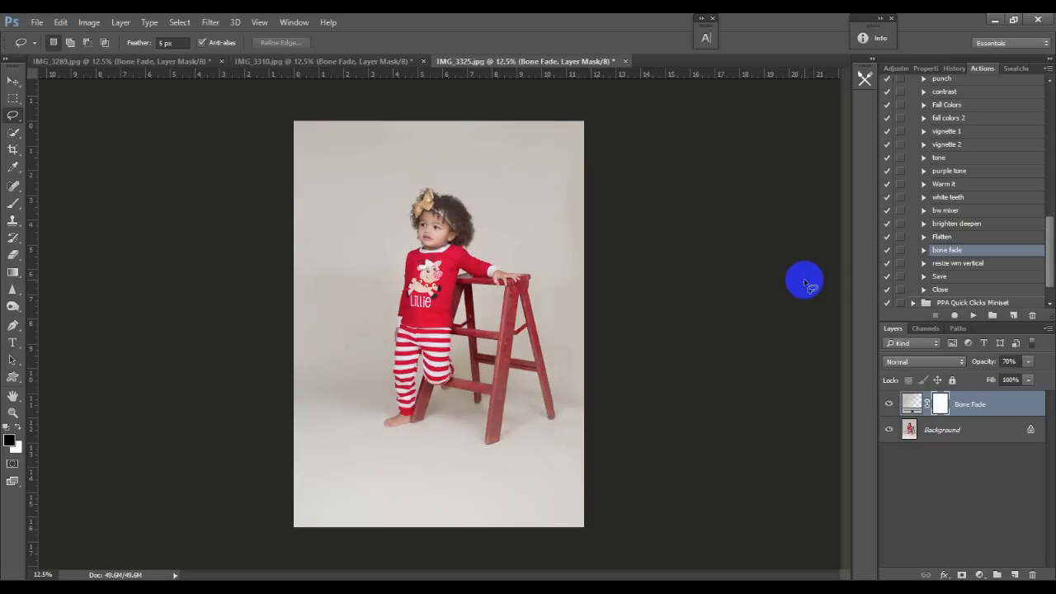
Step: With a black brush of size 1000, mask the Bone Fade layer off the girl and ladder in IMG_3310.jpg
left_click(13, 202)
key("bracketright")
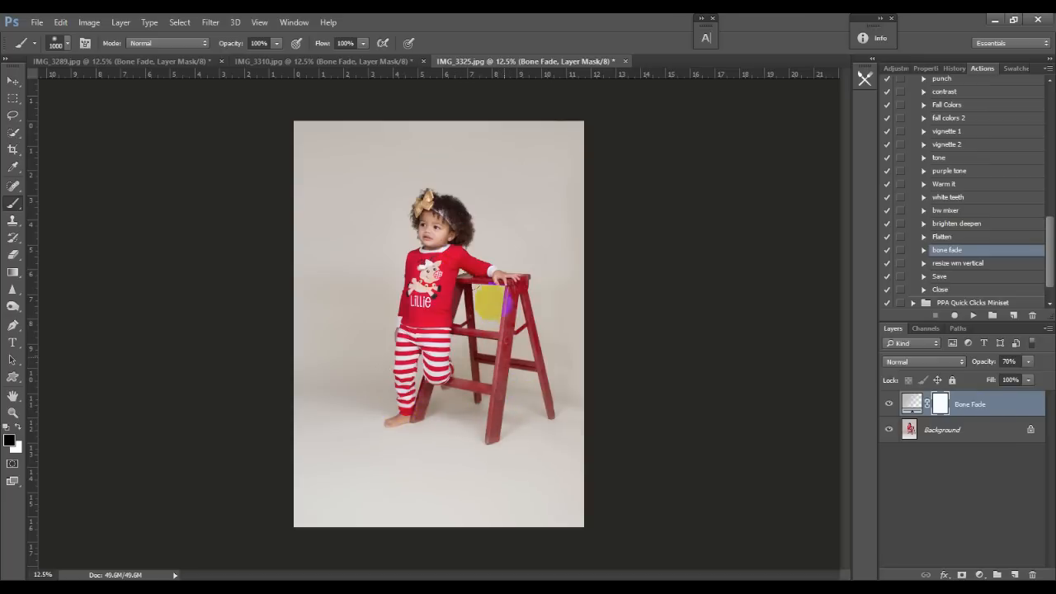
left_click(374, 61)
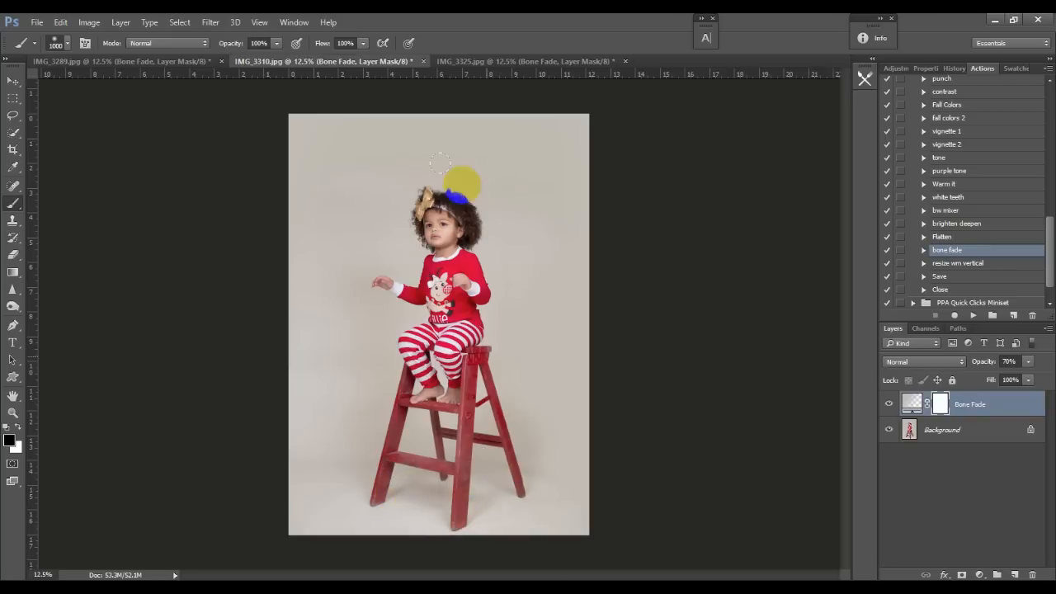
left_click_drag(373, 267, 419, 371)
Step: Compare IMG_3310.jpg with and without the Bone Fade layer by toggling its visibility
left_click(888, 404)
left_click(888, 405)
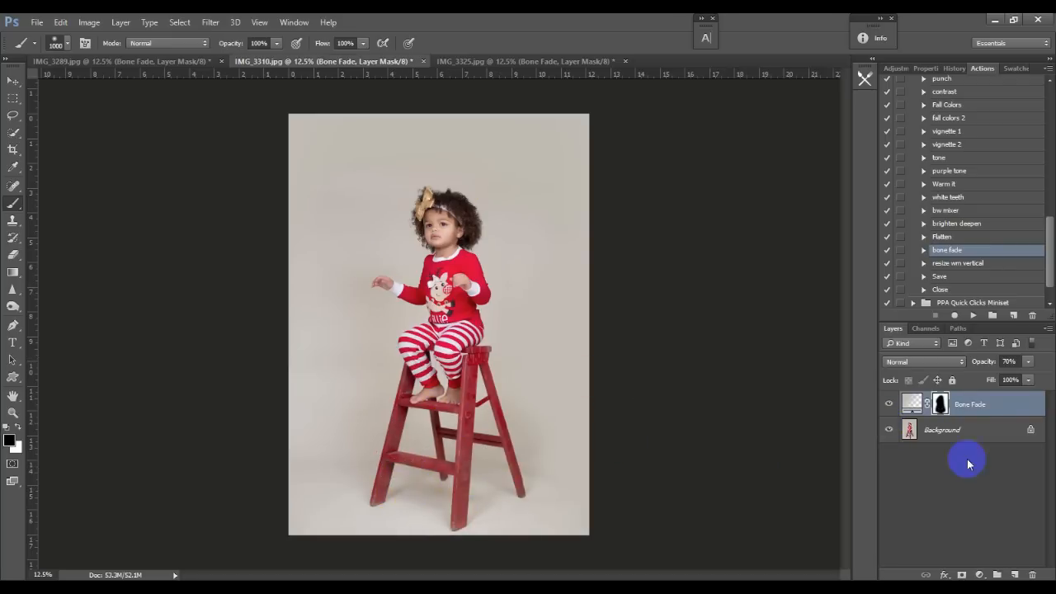
left_click(888, 404)
left_click(888, 404)
left_click(888, 404)
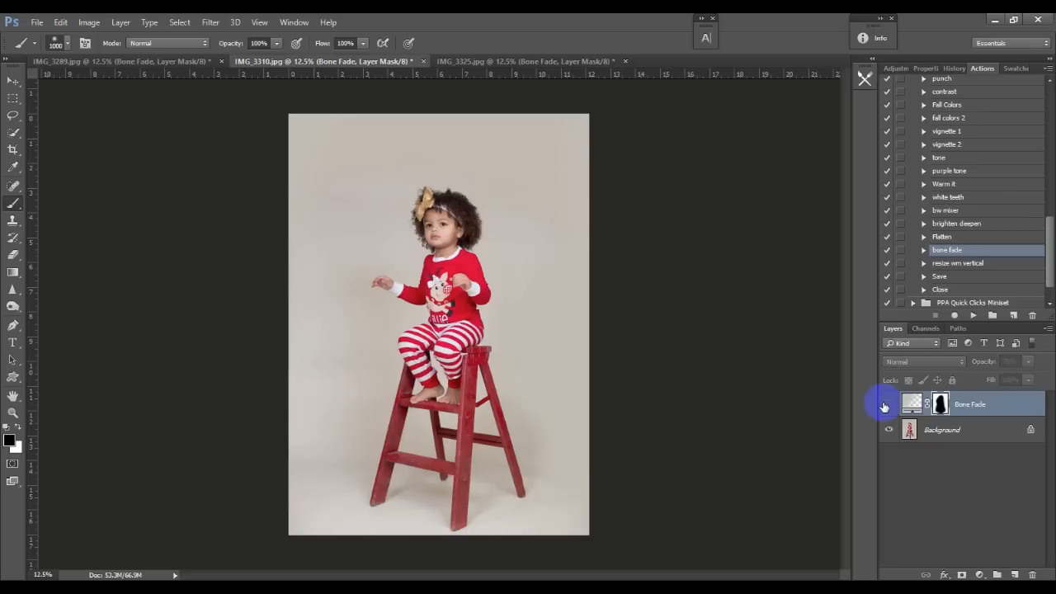
left_click(888, 404)
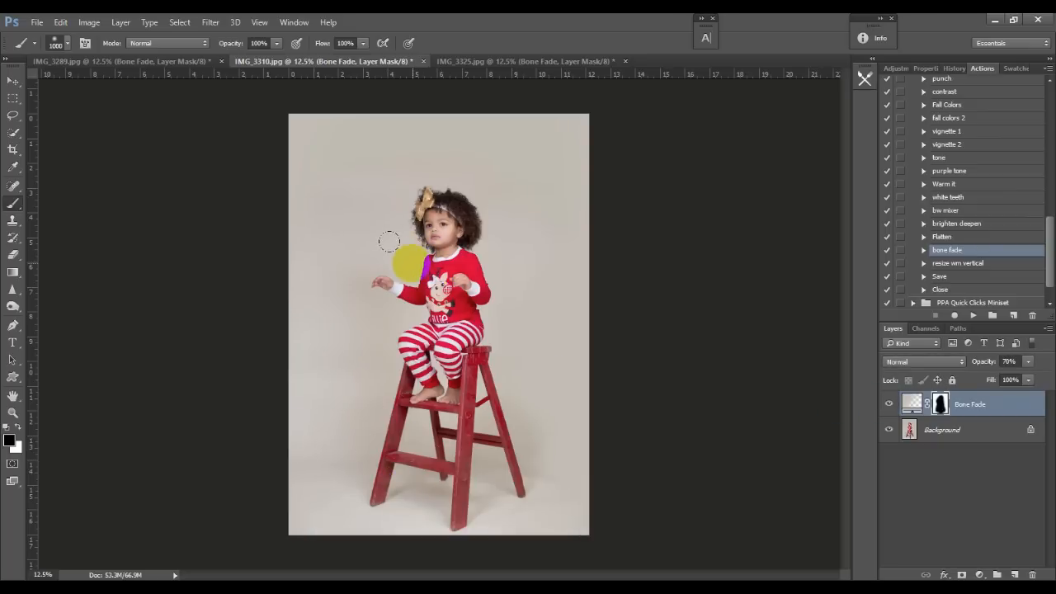
Step: In IMG_3289.jpg, paint black on the Bone Fade mask over the girl, heart banner, ladder and petals
left_click(136, 61)
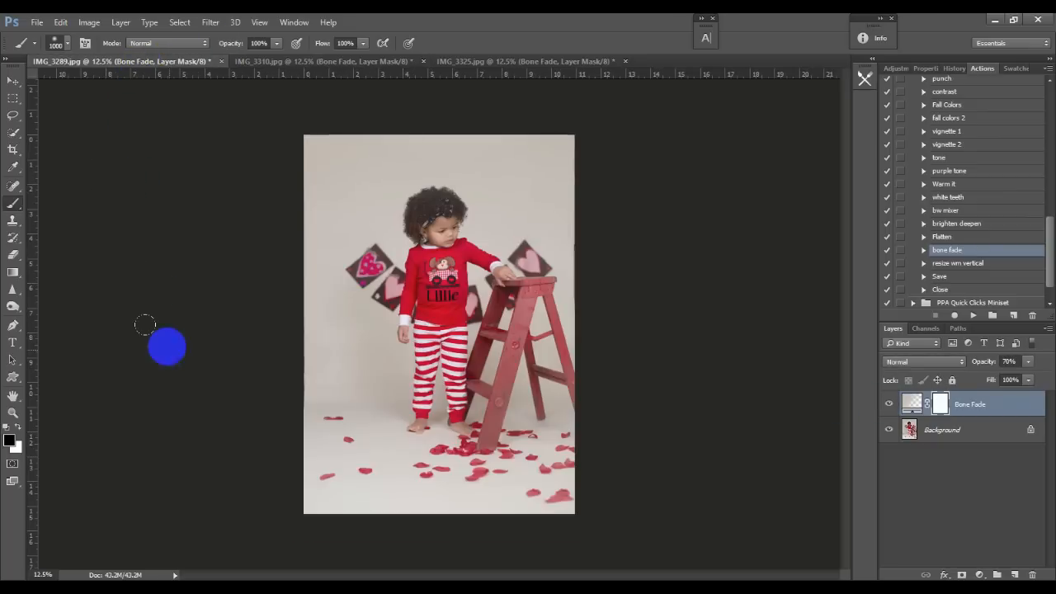
mouse_move(405, 200)
left_mouse_down()
mouse_move(414, 186)
mouse_move(377, 337)
mouse_move(407, 403)
mouse_move(490, 468)
mouse_move(558, 483)
mouse_move(572, 471)
mouse_move(511, 326)
mouse_move(519, 290)
mouse_move(468, 368)
mouse_move(318, 452)
mouse_move(375, 425)
mouse_move(410, 207)
mouse_move(456, 263)
mouse_move(496, 374)
mouse_move(436, 435)
mouse_move(430, 340)
left_mouse_up()
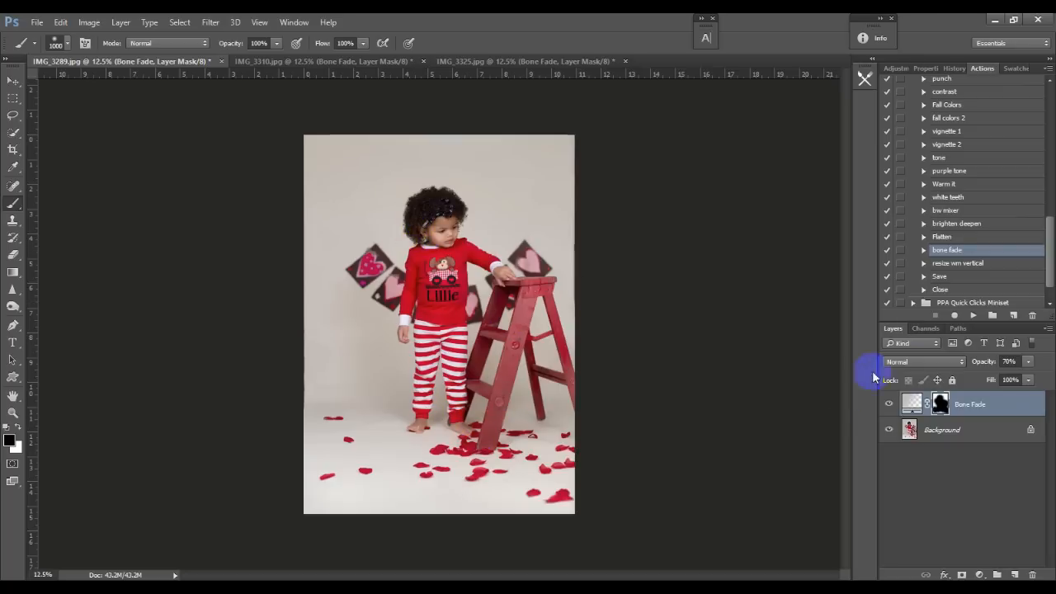
Step: Batch-run the Flatten and Save actions on the opened photos, and select the Close action
left_click(955, 237)
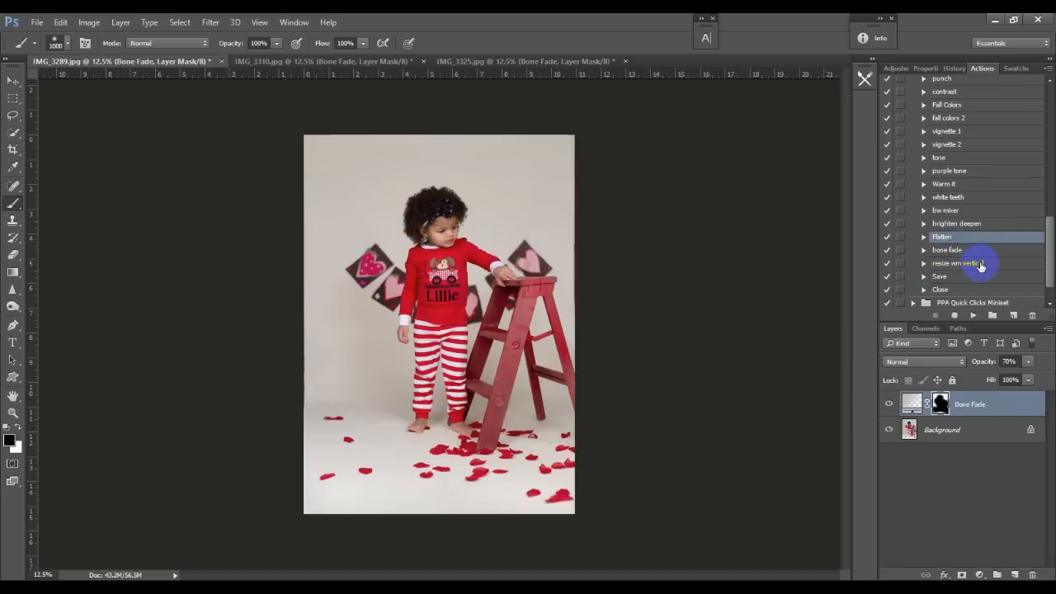
key("ctrl+alt+shift+b")
key("Escape")
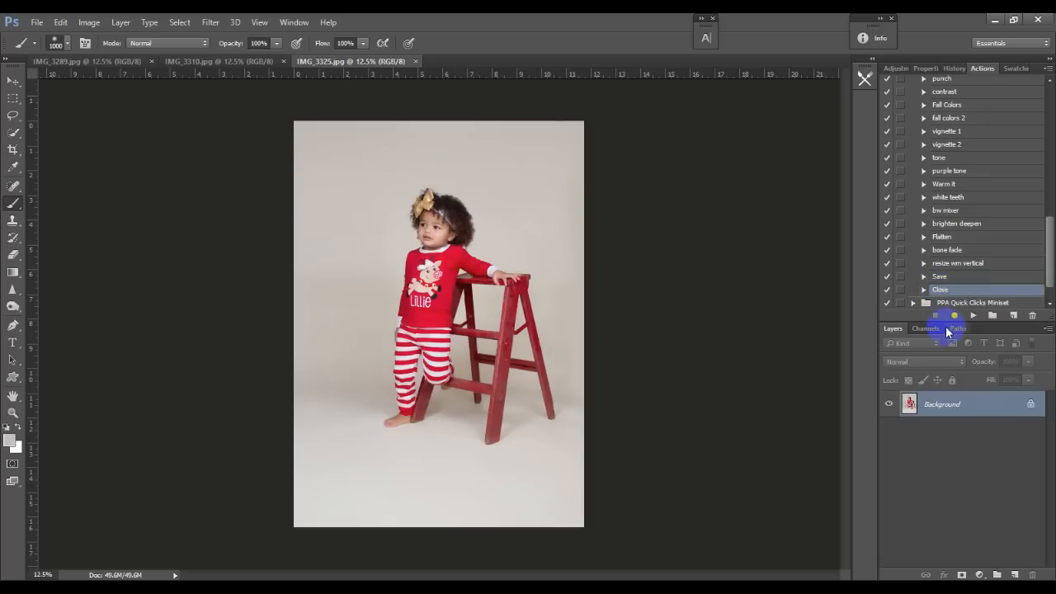
left_click(37, 22)
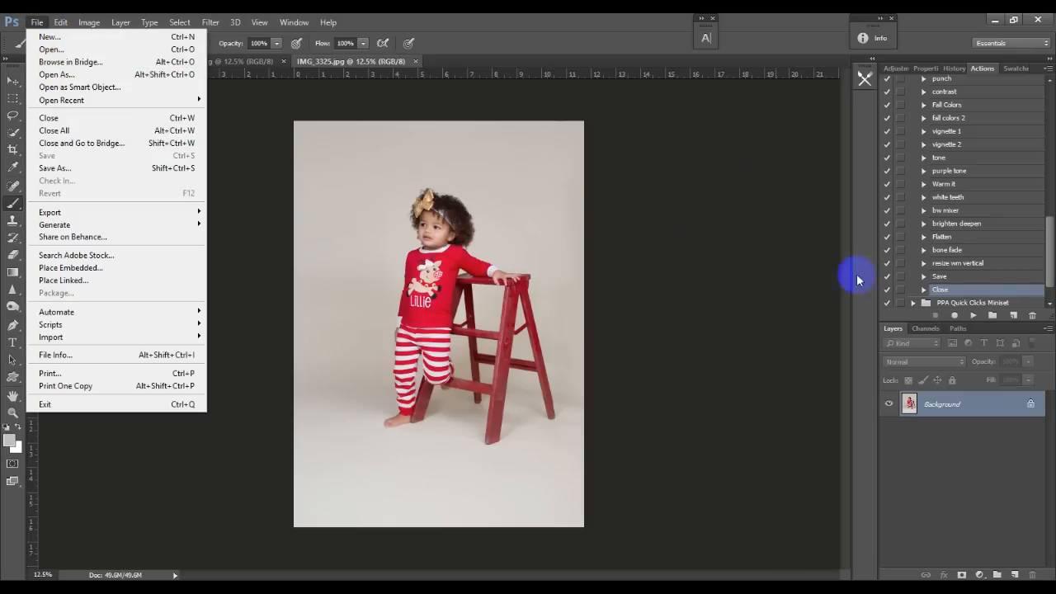
left_click(933, 291)
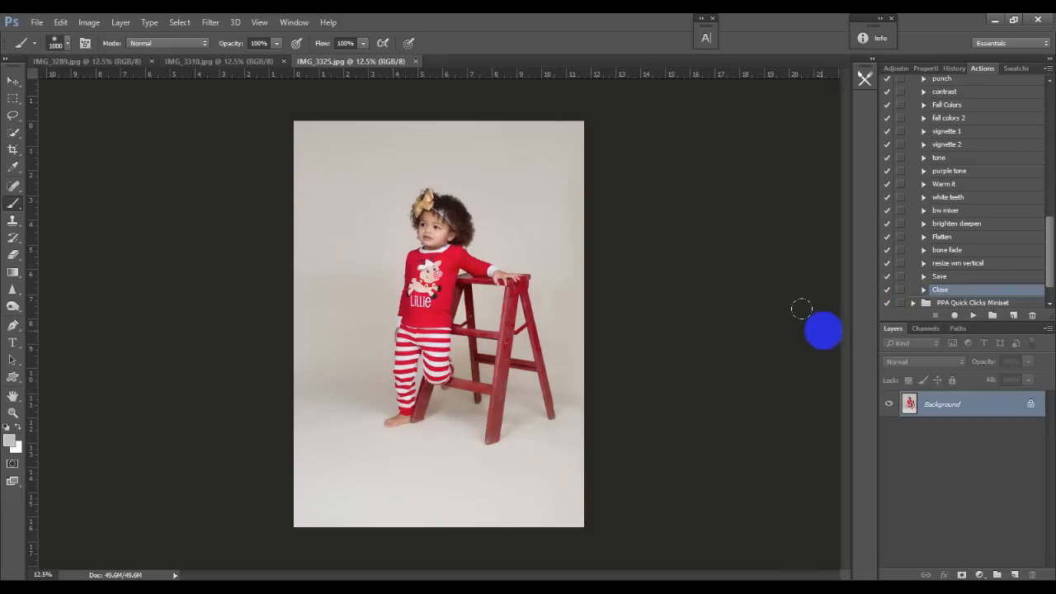